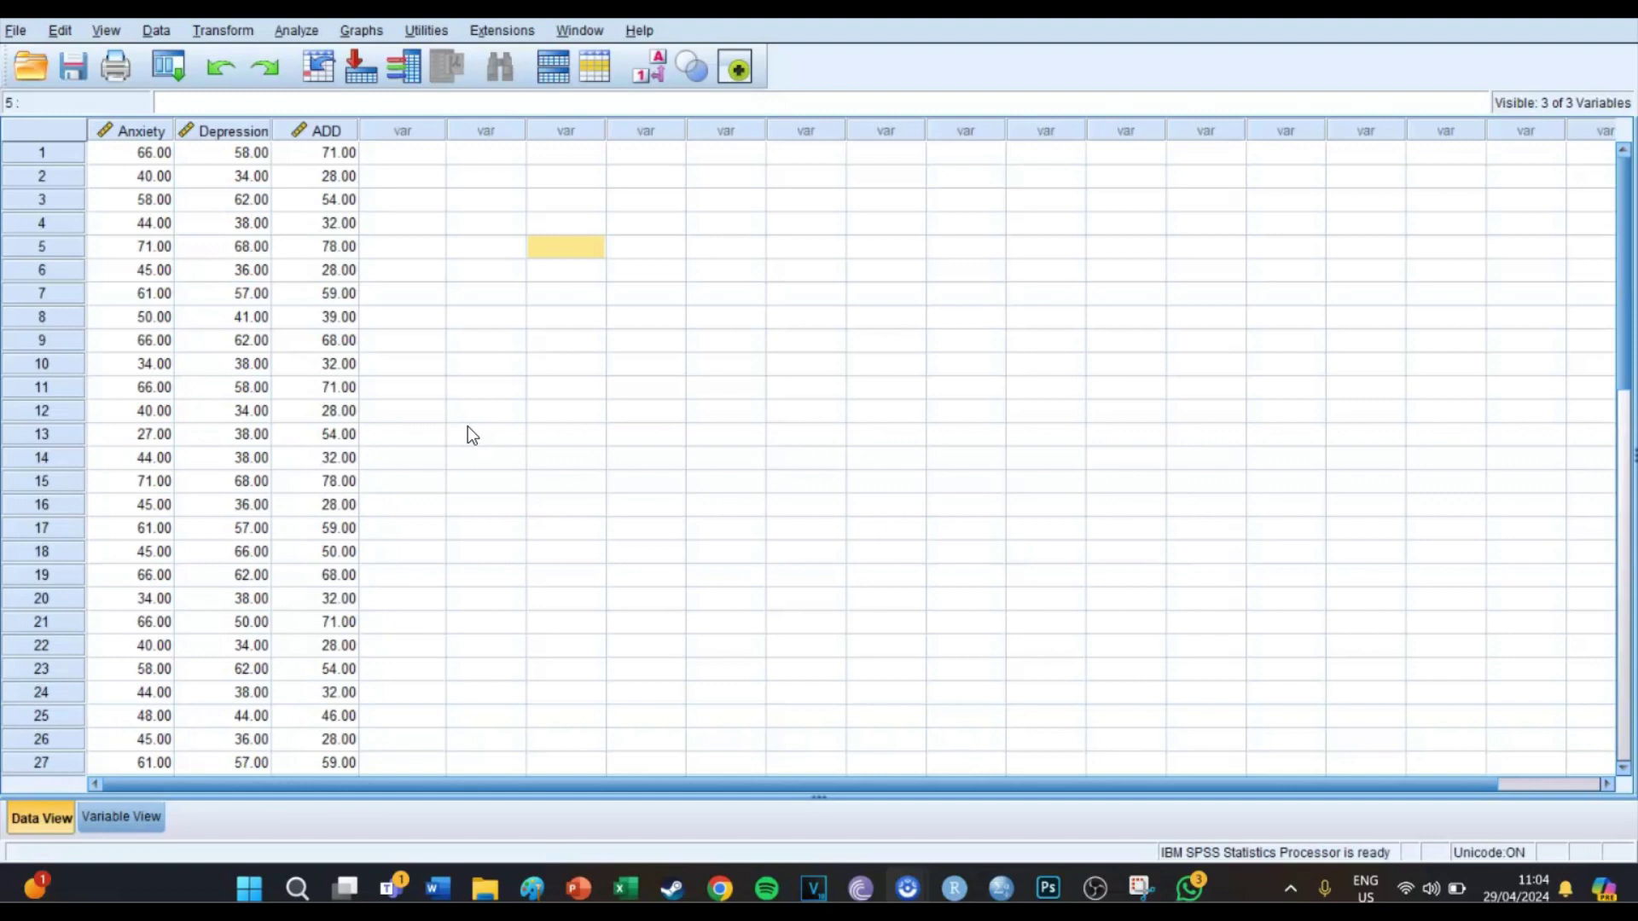
Step: Select cells in row 5 of the blank data columns
{"action": "scroll", "coordinate": [431, 399], "scroll_direction": "down", "scroll_amount": 4}
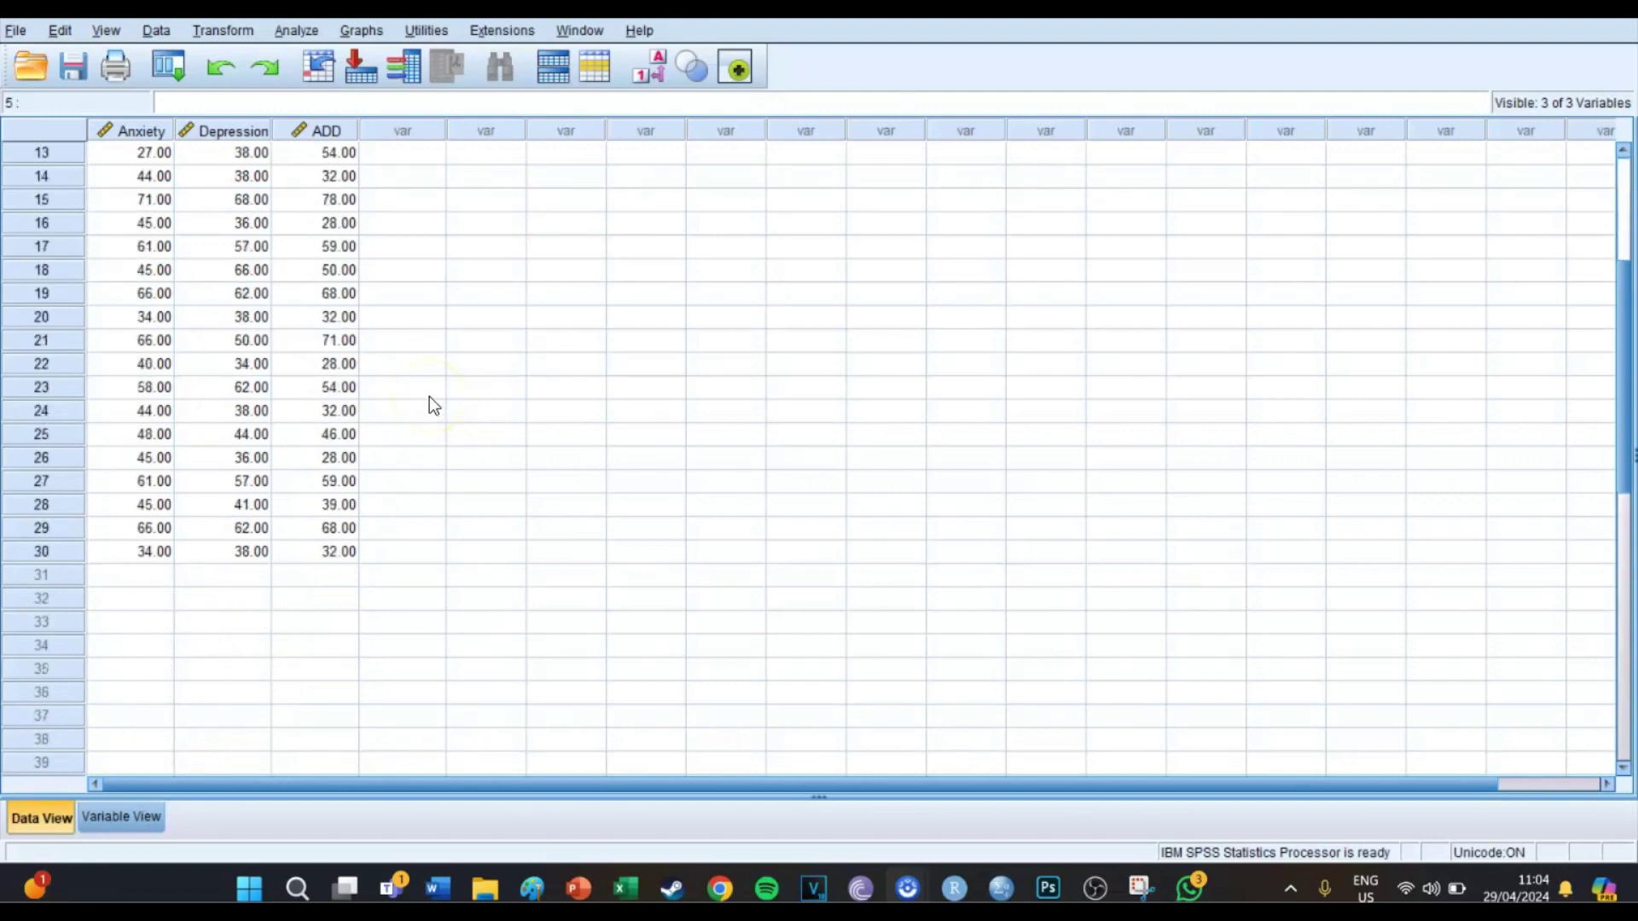
{"action": "scroll", "coordinate": [510, 314], "scroll_direction": "up", "scroll_amount": 4}
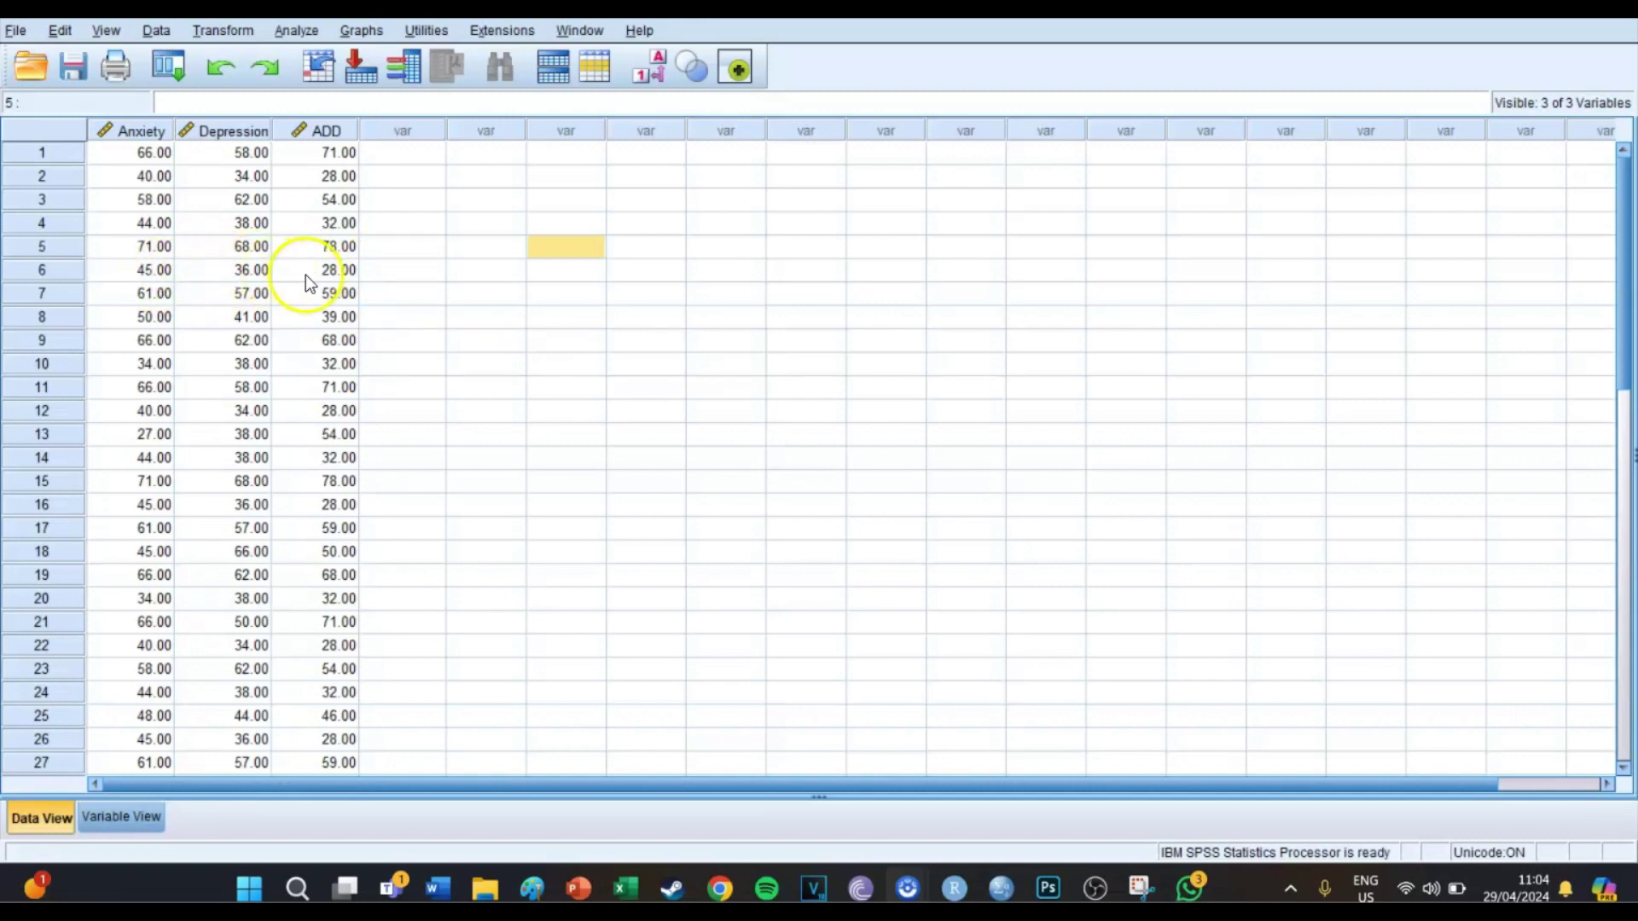
{"action": "left_click", "coordinate": [410, 245]}
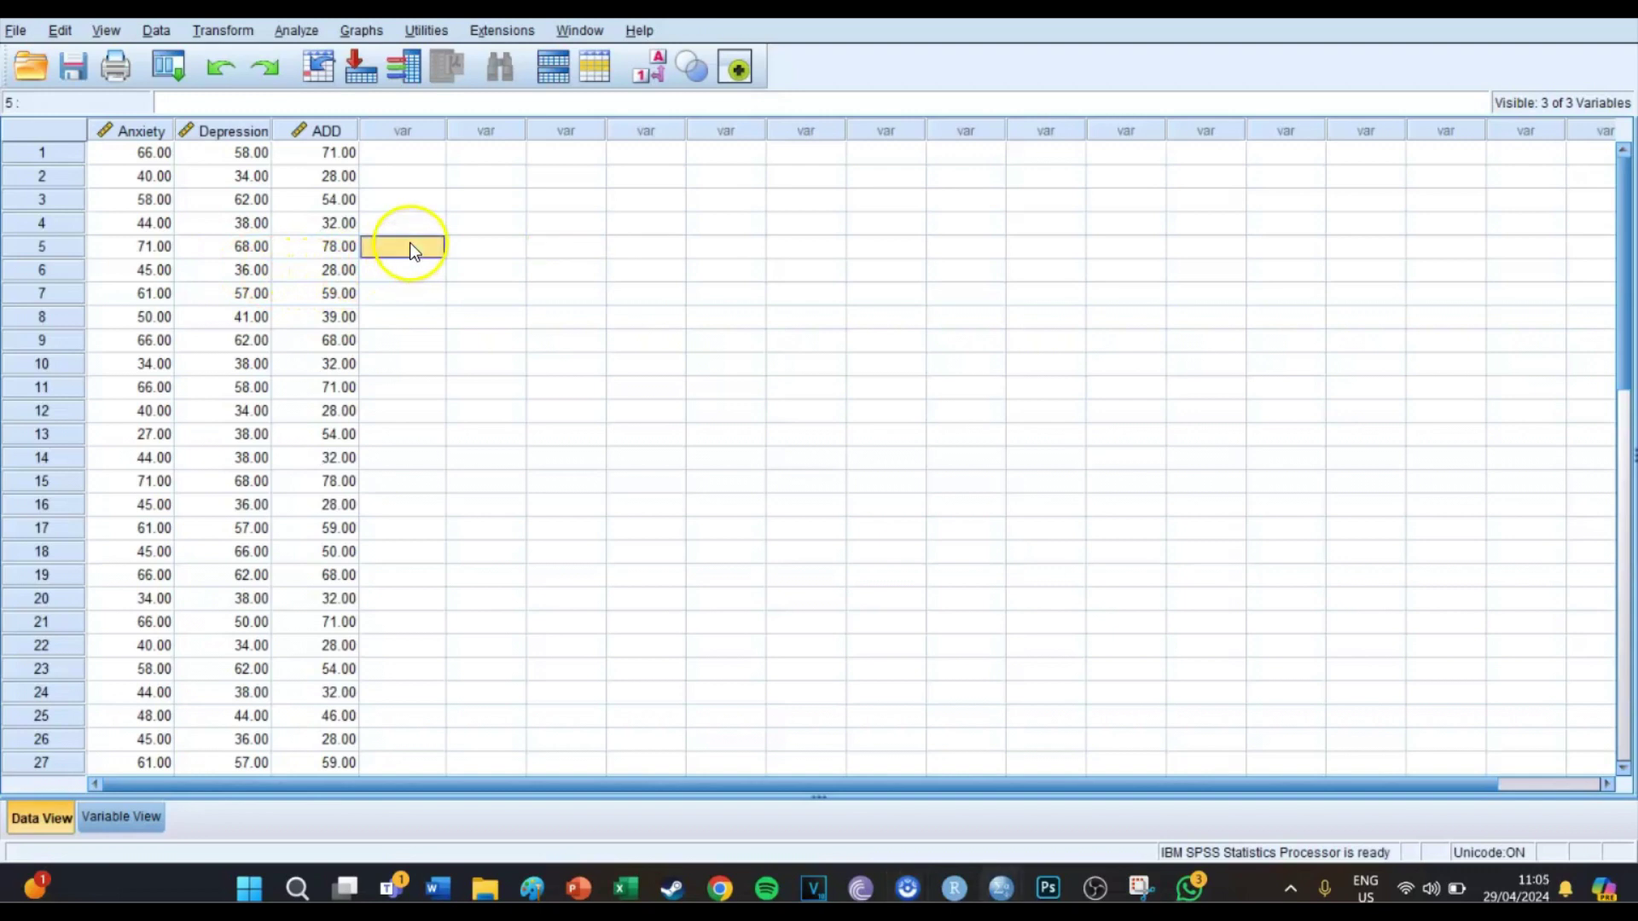
{"action": "left_click", "coordinate": [567, 246]}
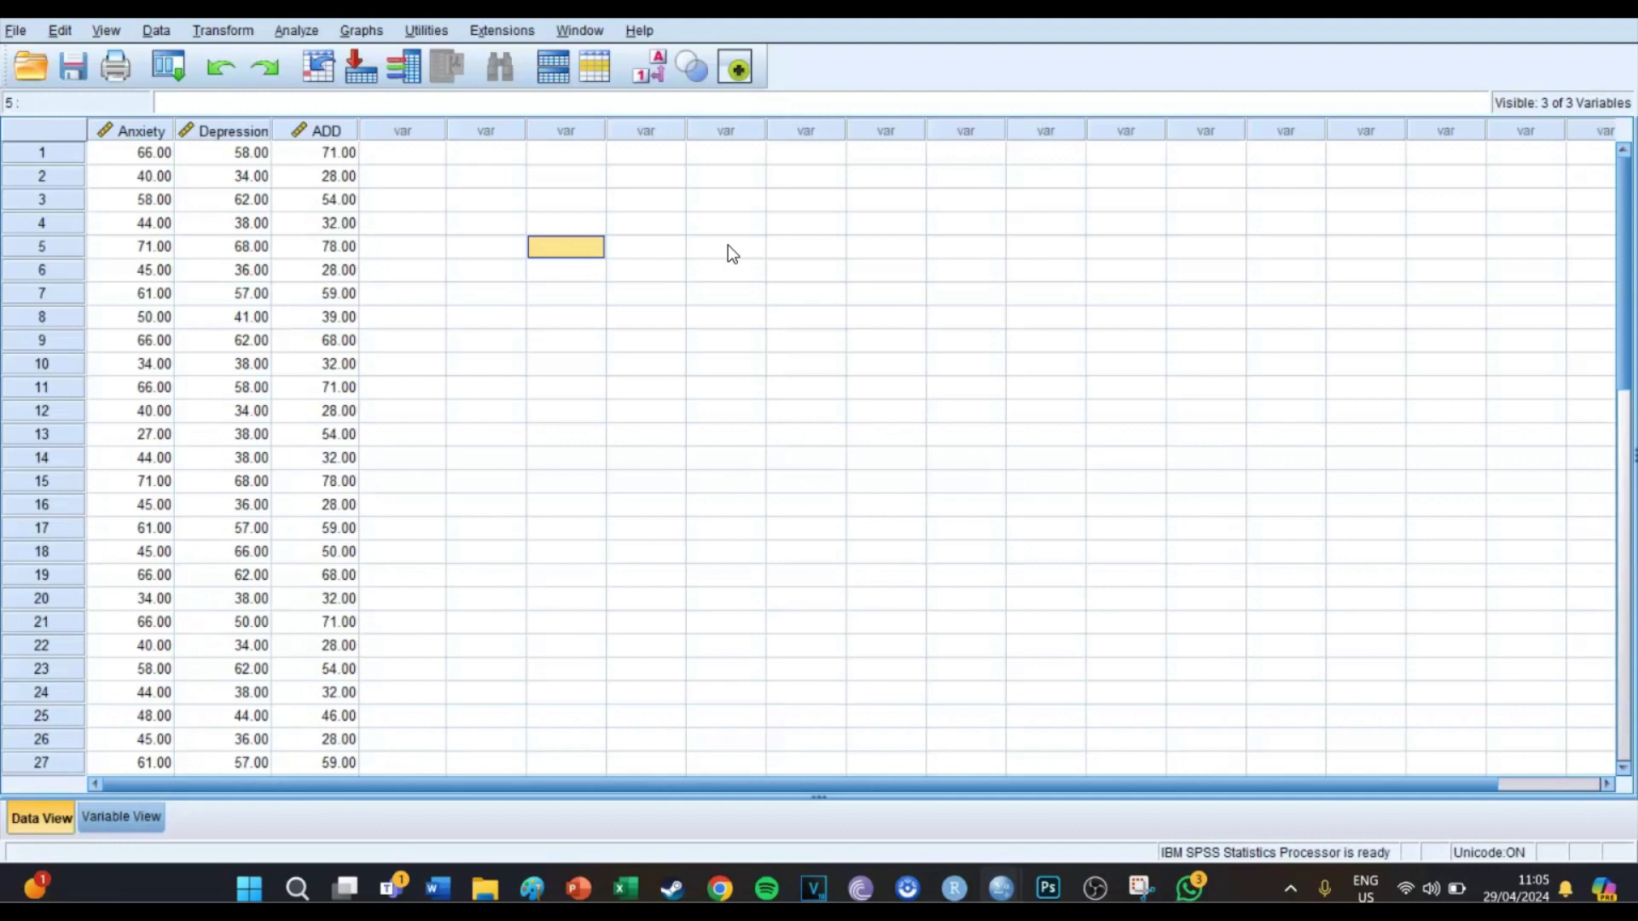
{"action": "left_click", "coordinate": [417, 247]}
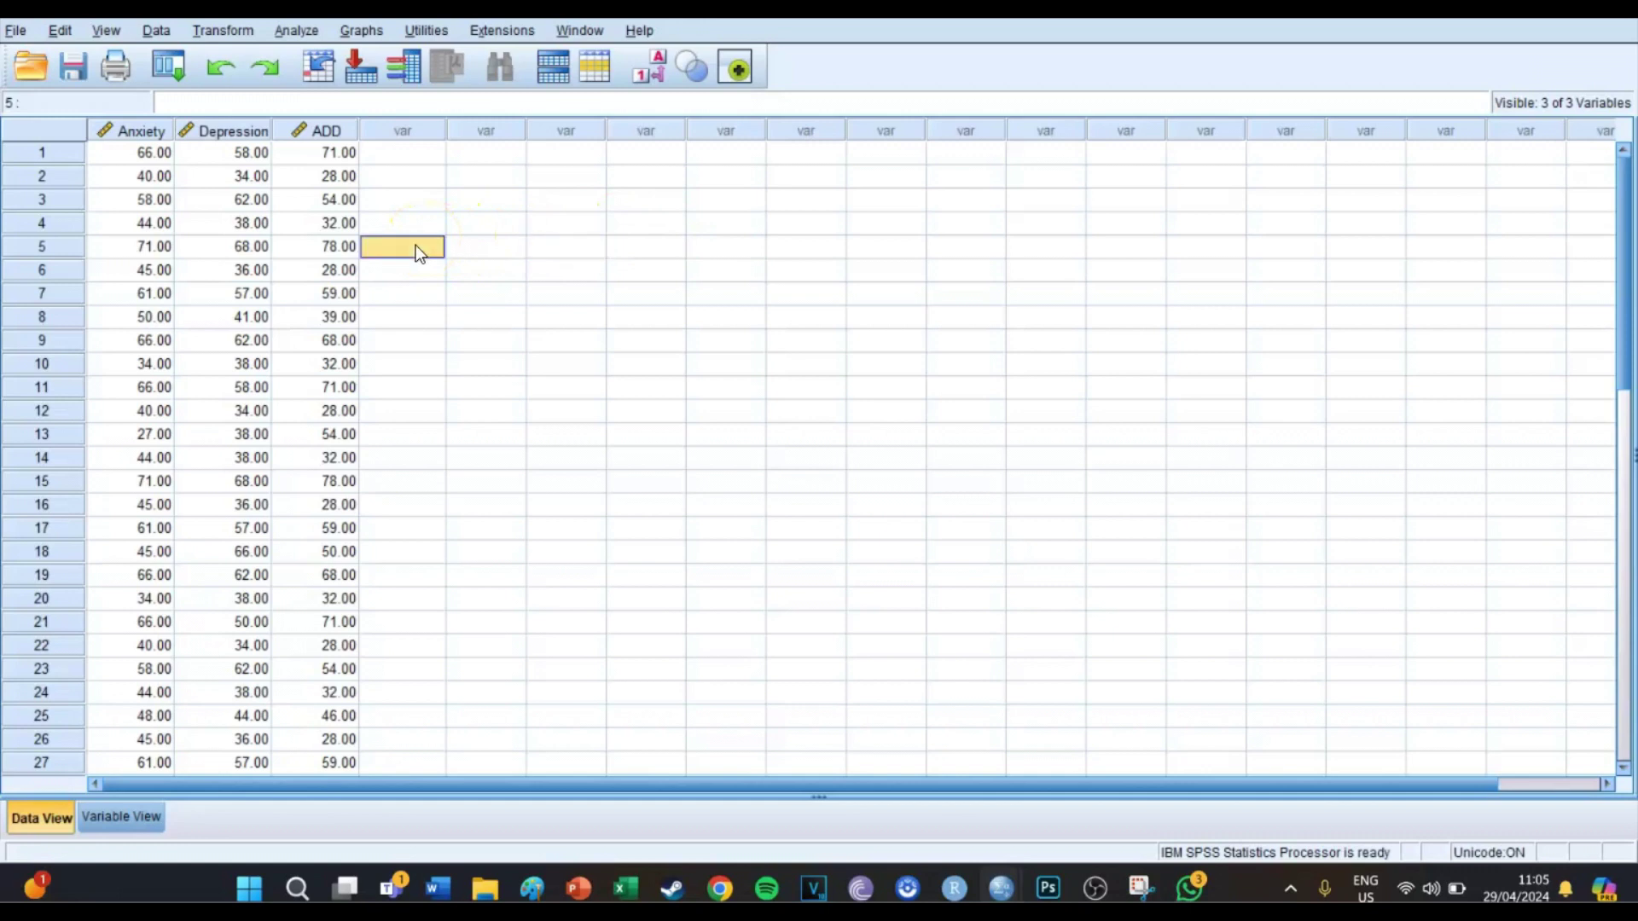
{"action": "left_click", "coordinate": [580, 258]}
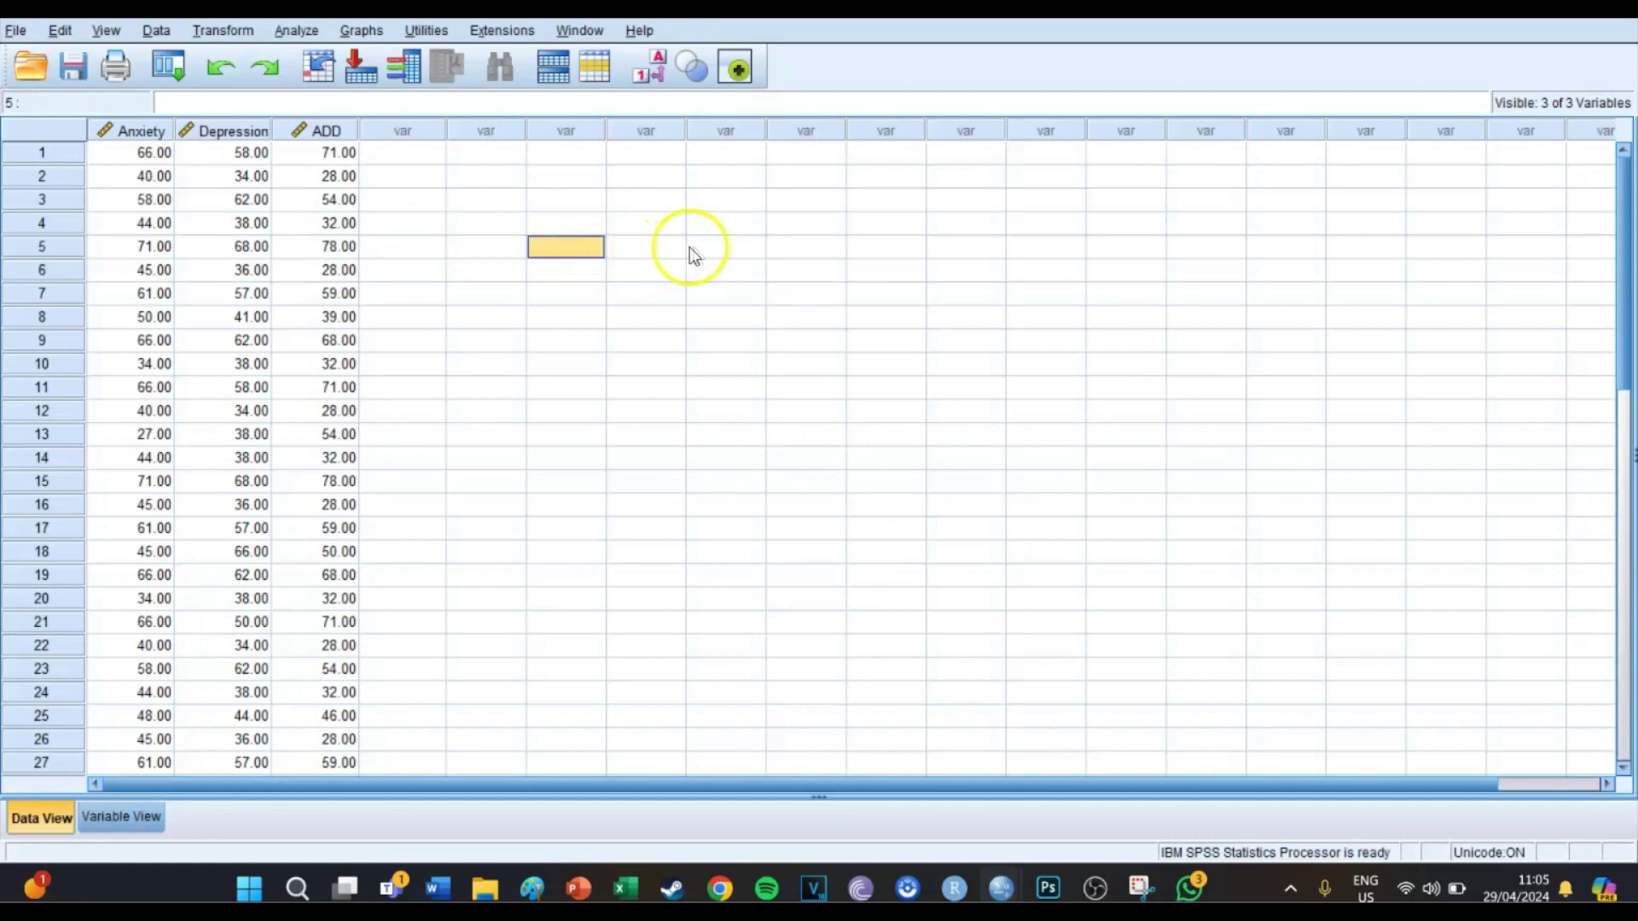
{"action": "left_click", "coordinate": [723, 252]}
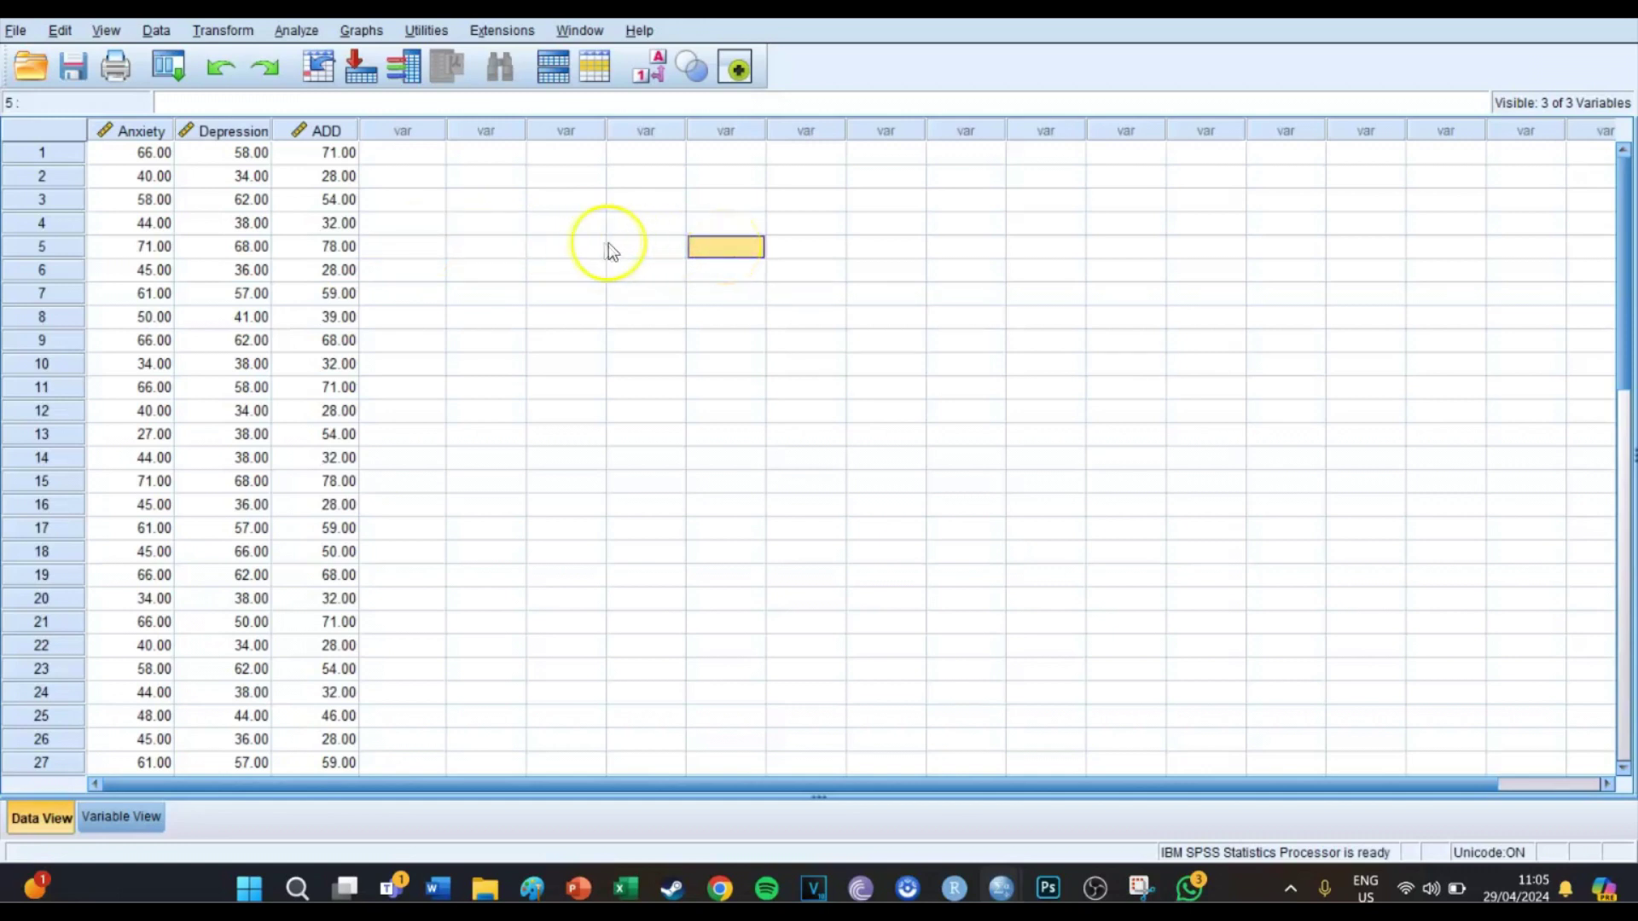
{"action": "left_click", "coordinate": [573, 253]}
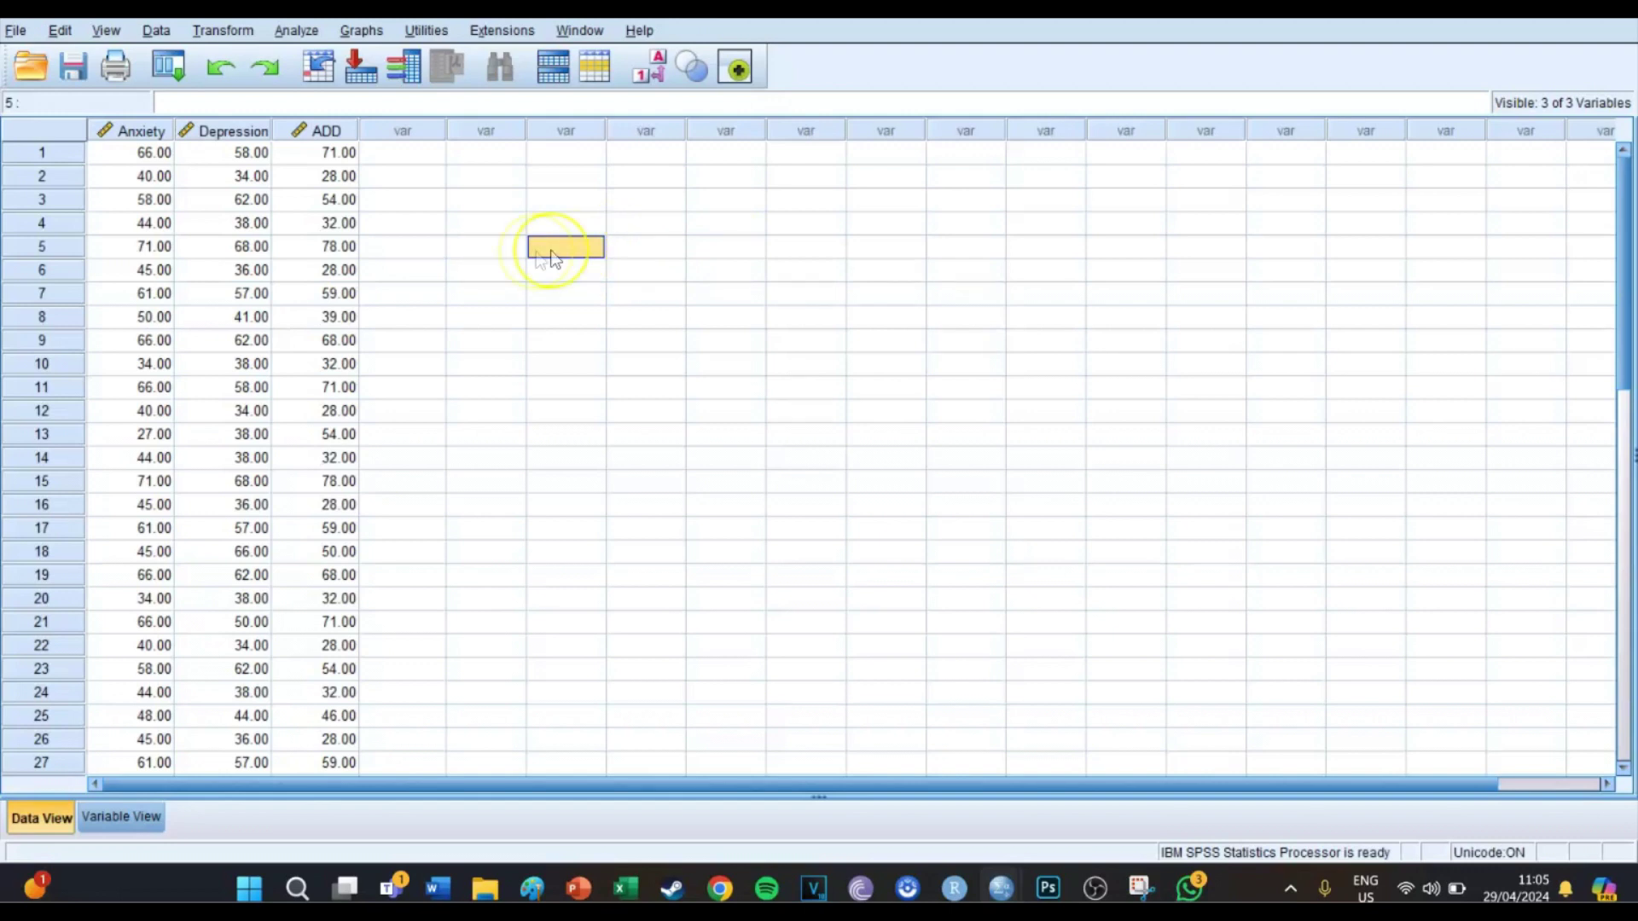
{"action": "left_click", "coordinate": [405, 249]}
{"action": "left_click", "coordinate": [574, 249]}
Step: Start a TwoStep Cluster analysis and clear Anxiety, ADD and Depression from Continuous Variables
{"action": "left_click", "coordinate": [305, 28]}
{"action": "mouse_move", "coordinate": [413, 352]}
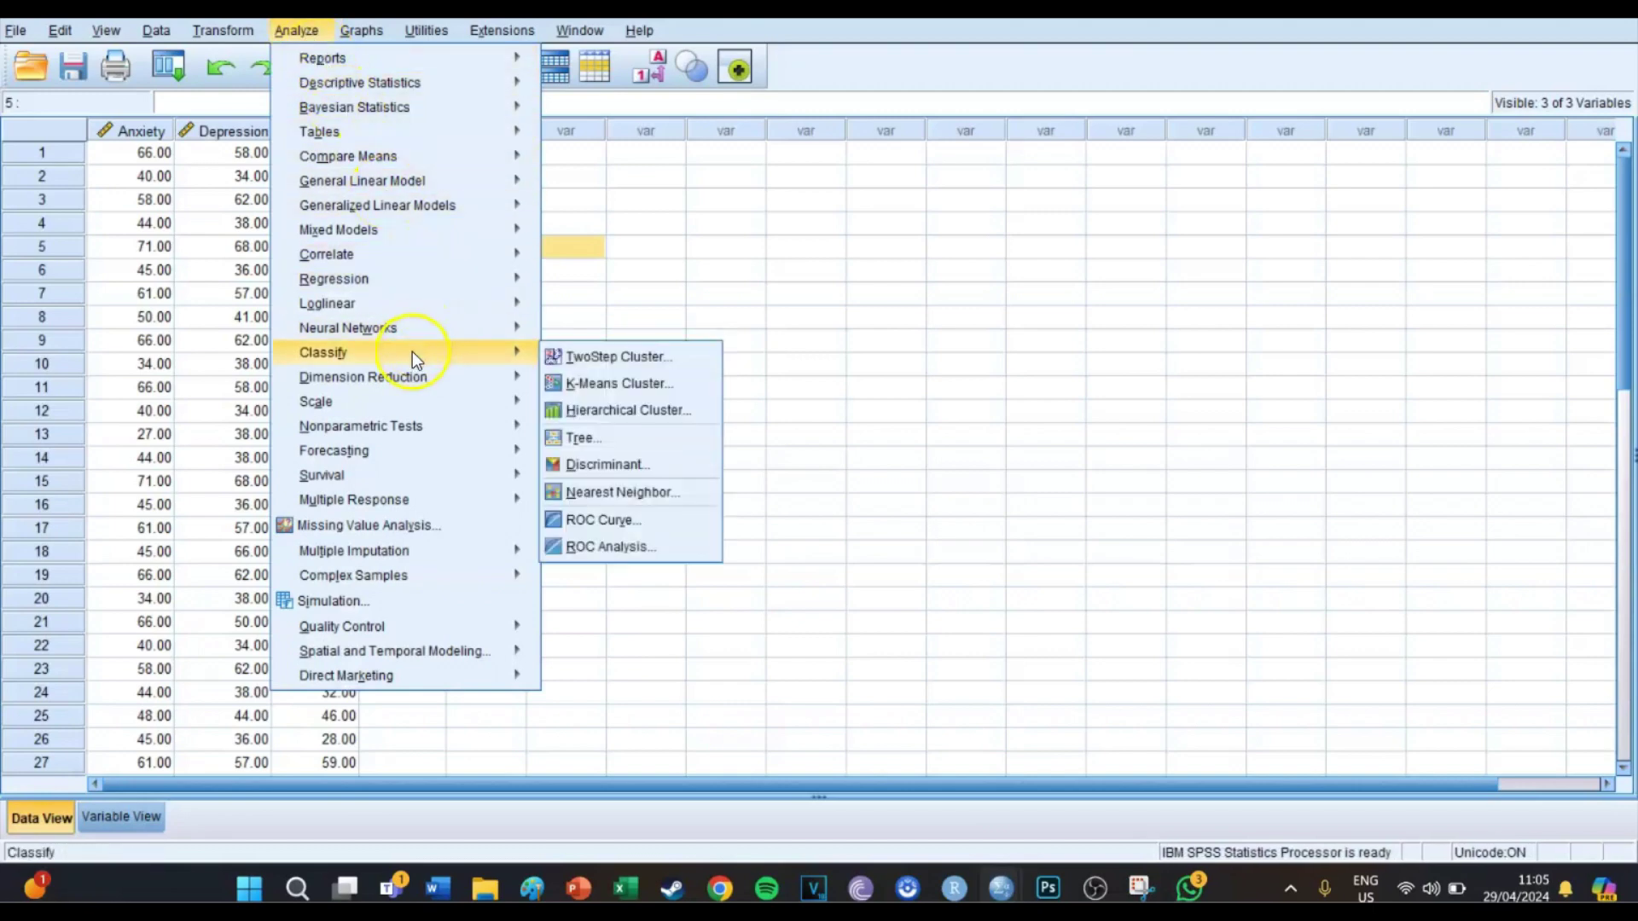
{"action": "left_click", "coordinate": [599, 356]}
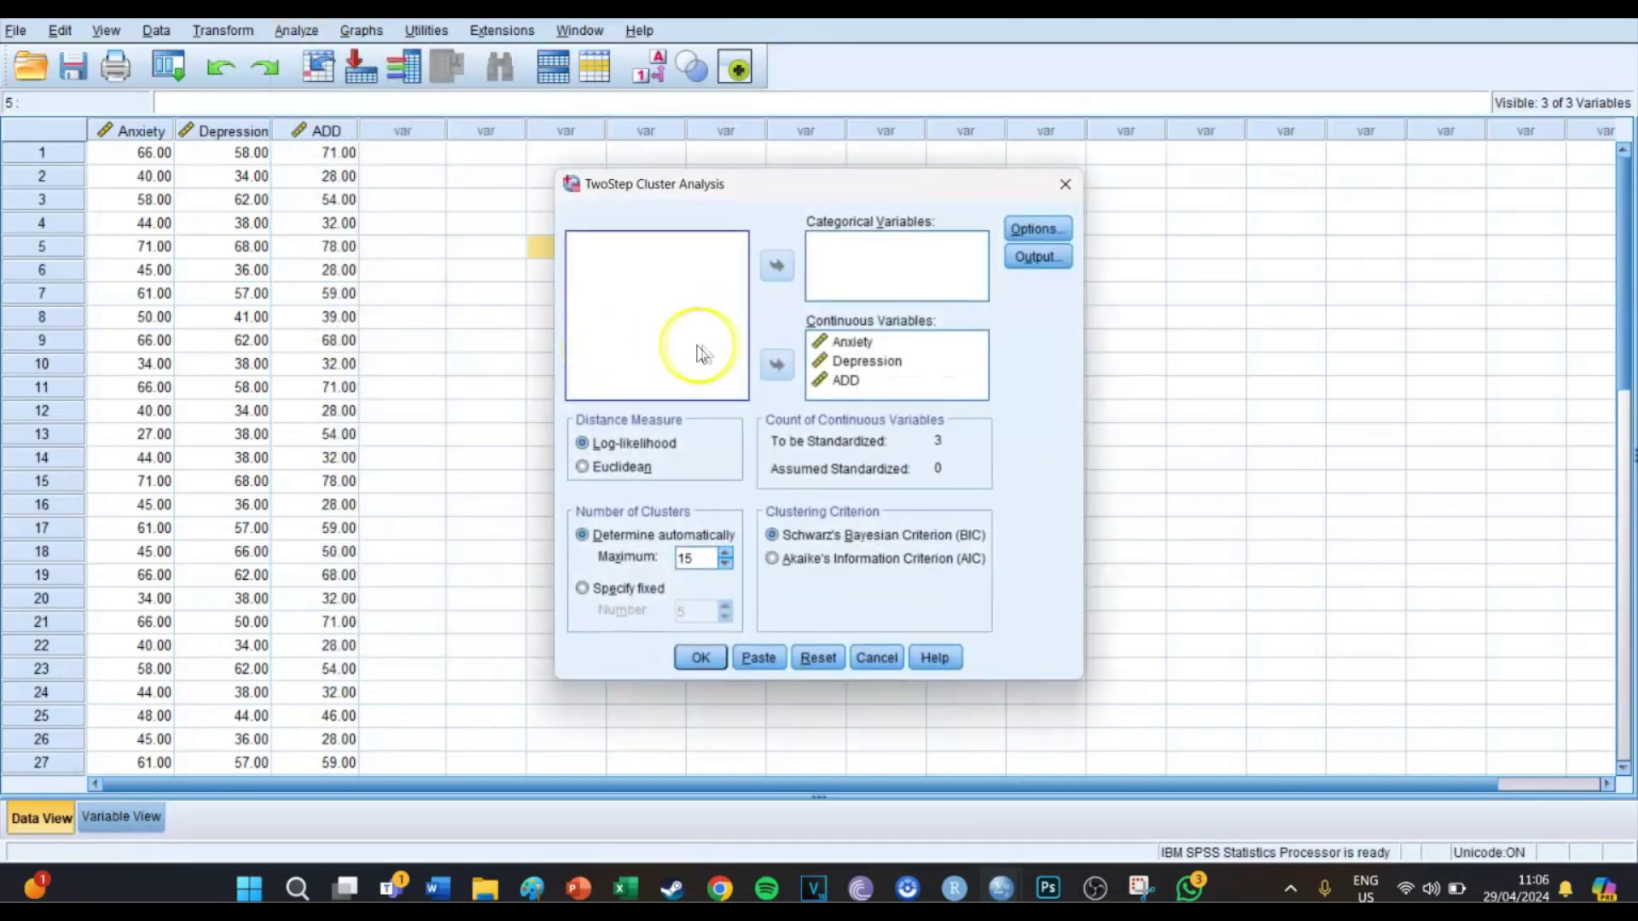
{"action": "left_click", "coordinate": [862, 340]}
{"action": "left_click", "coordinate": [781, 362]}
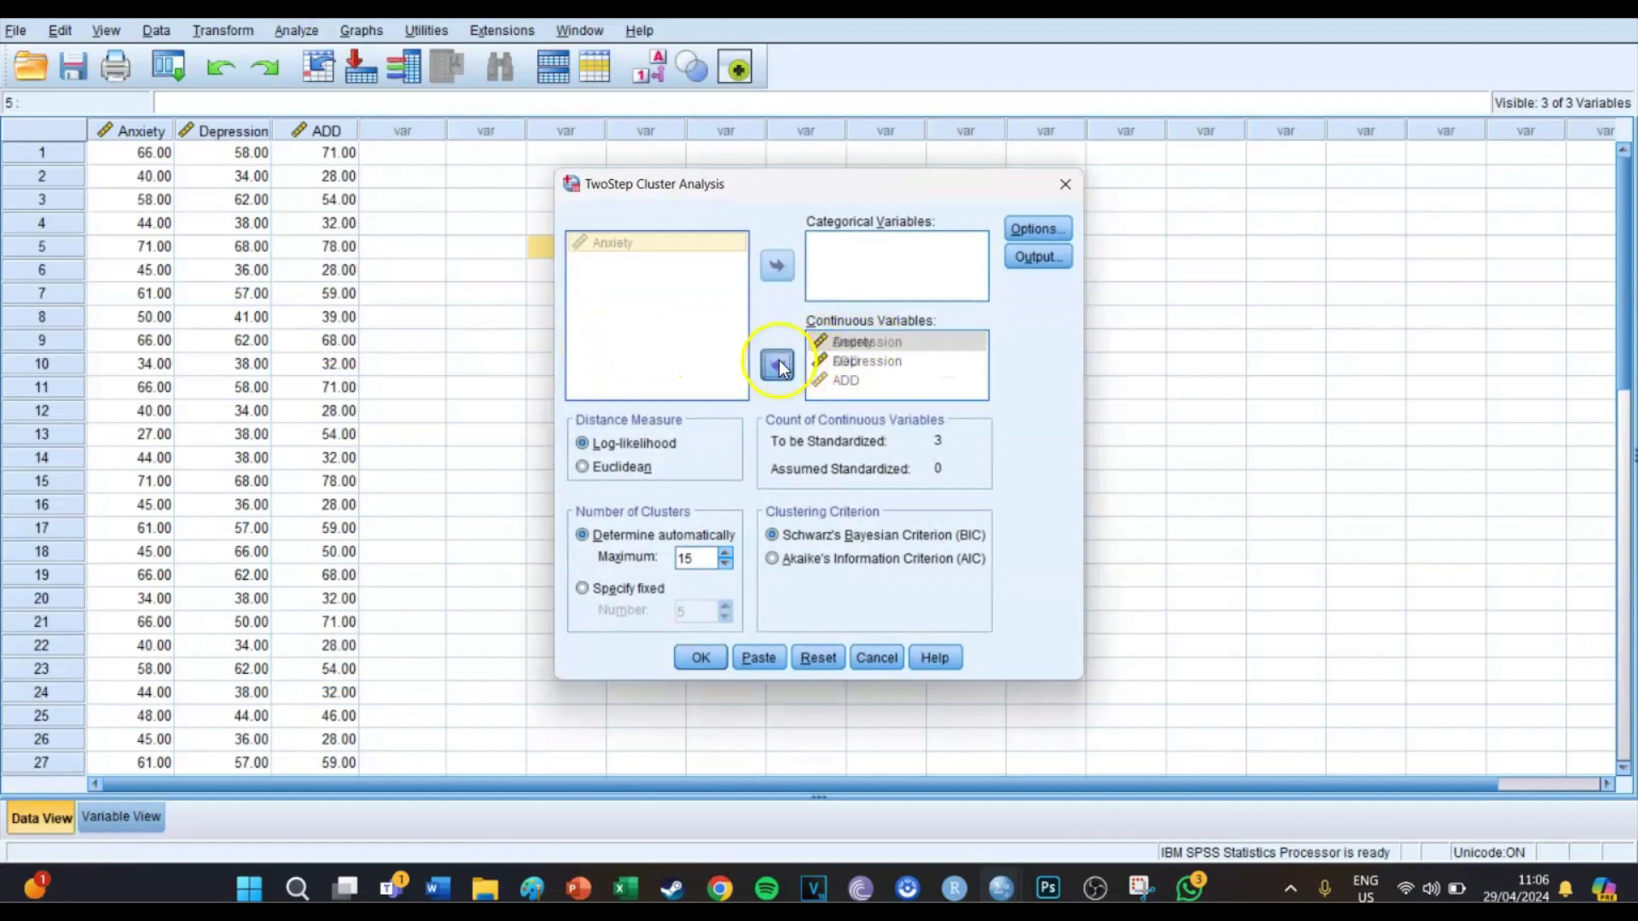
{"action": "left_click", "coordinate": [849, 361]}
{"action": "left_click", "coordinate": [793, 372]}
{"action": "left_click", "coordinate": [826, 348]}
{"action": "left_click", "coordinate": [785, 363]}
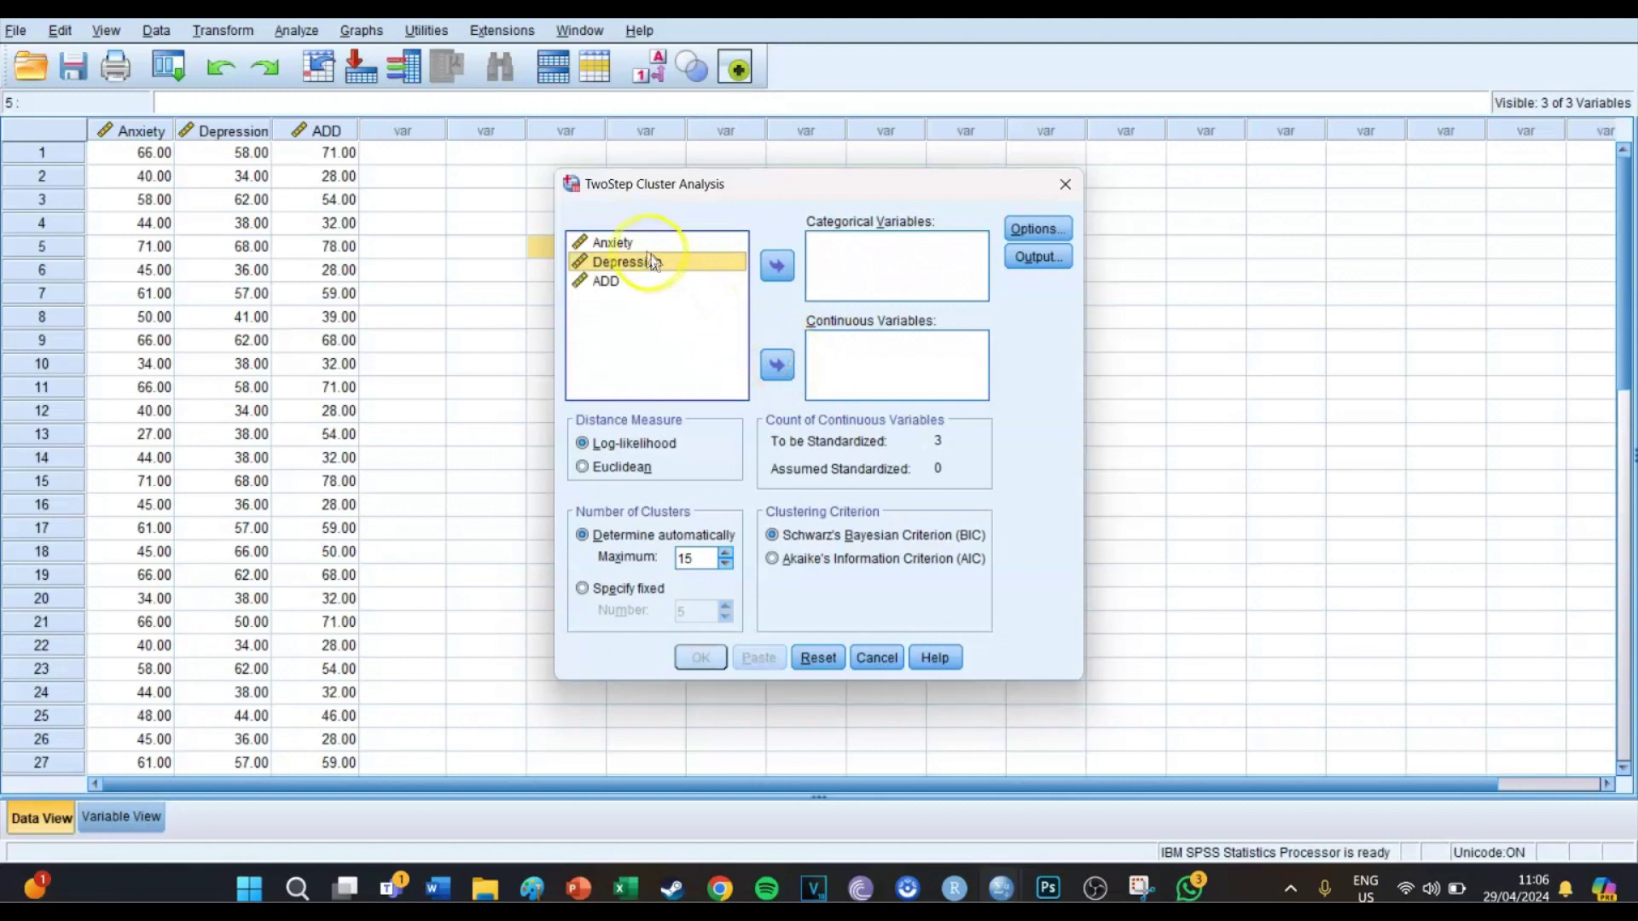
Step: Put Anxiety, Depression and ADD back into Continuous Variables
{"action": "left_click", "coordinate": [628, 242]}
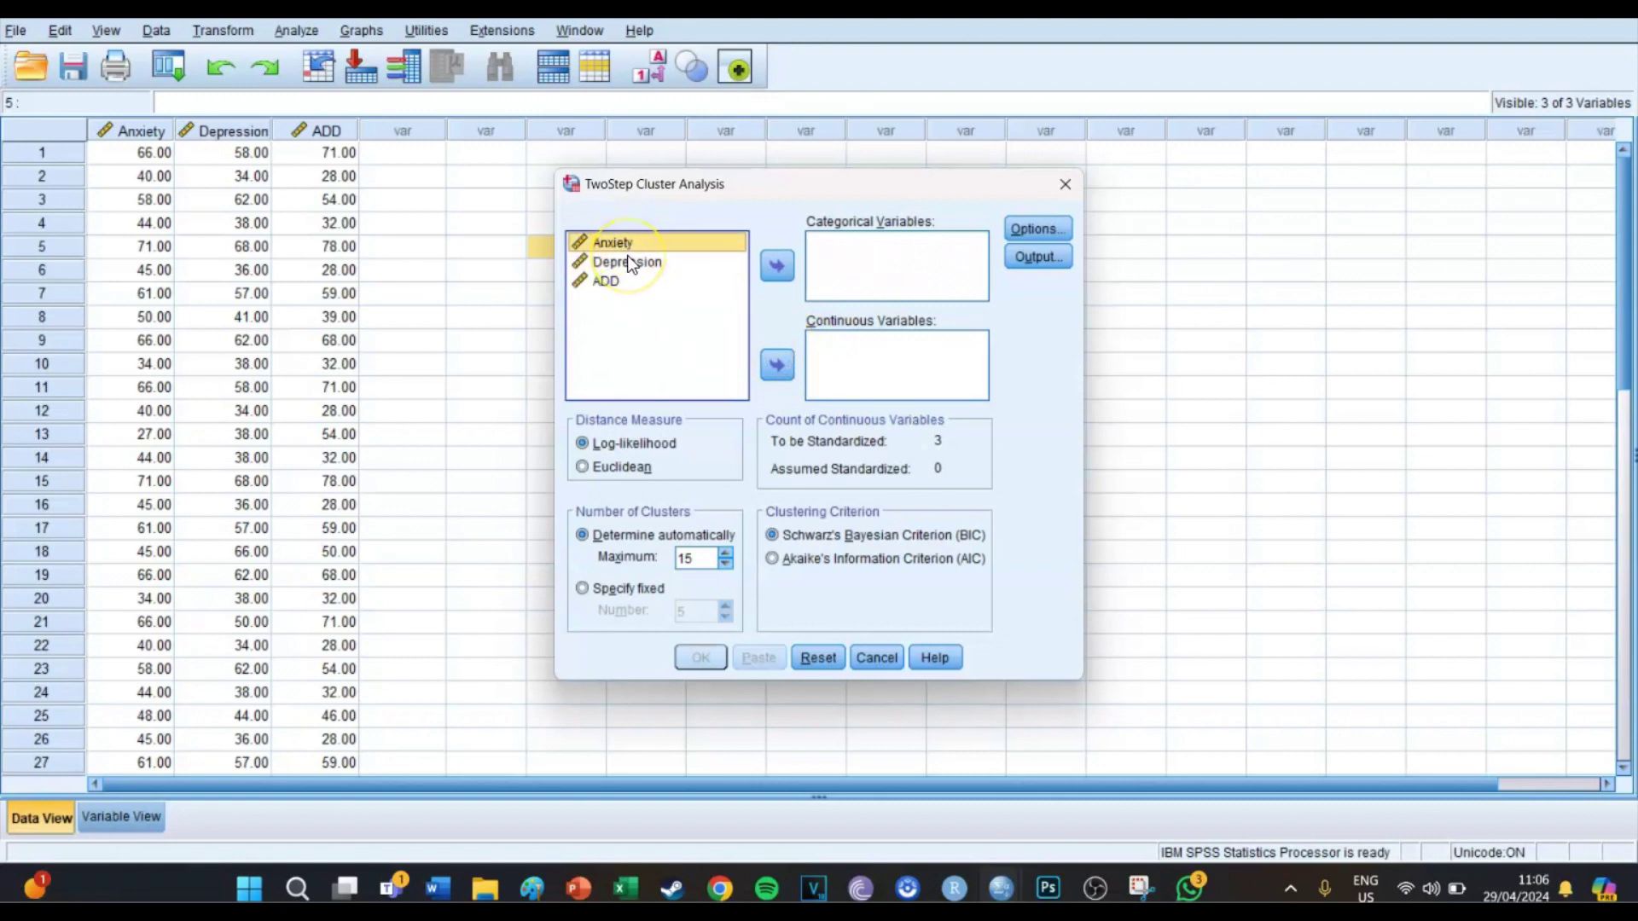
{"action": "left_click", "coordinate": [628, 256], "text": "shift"}
{"action": "left_click", "coordinate": [617, 279], "text": "shift"}
{"action": "left_click", "coordinate": [785, 266]}
{"action": "left_click", "coordinate": [774, 366]}
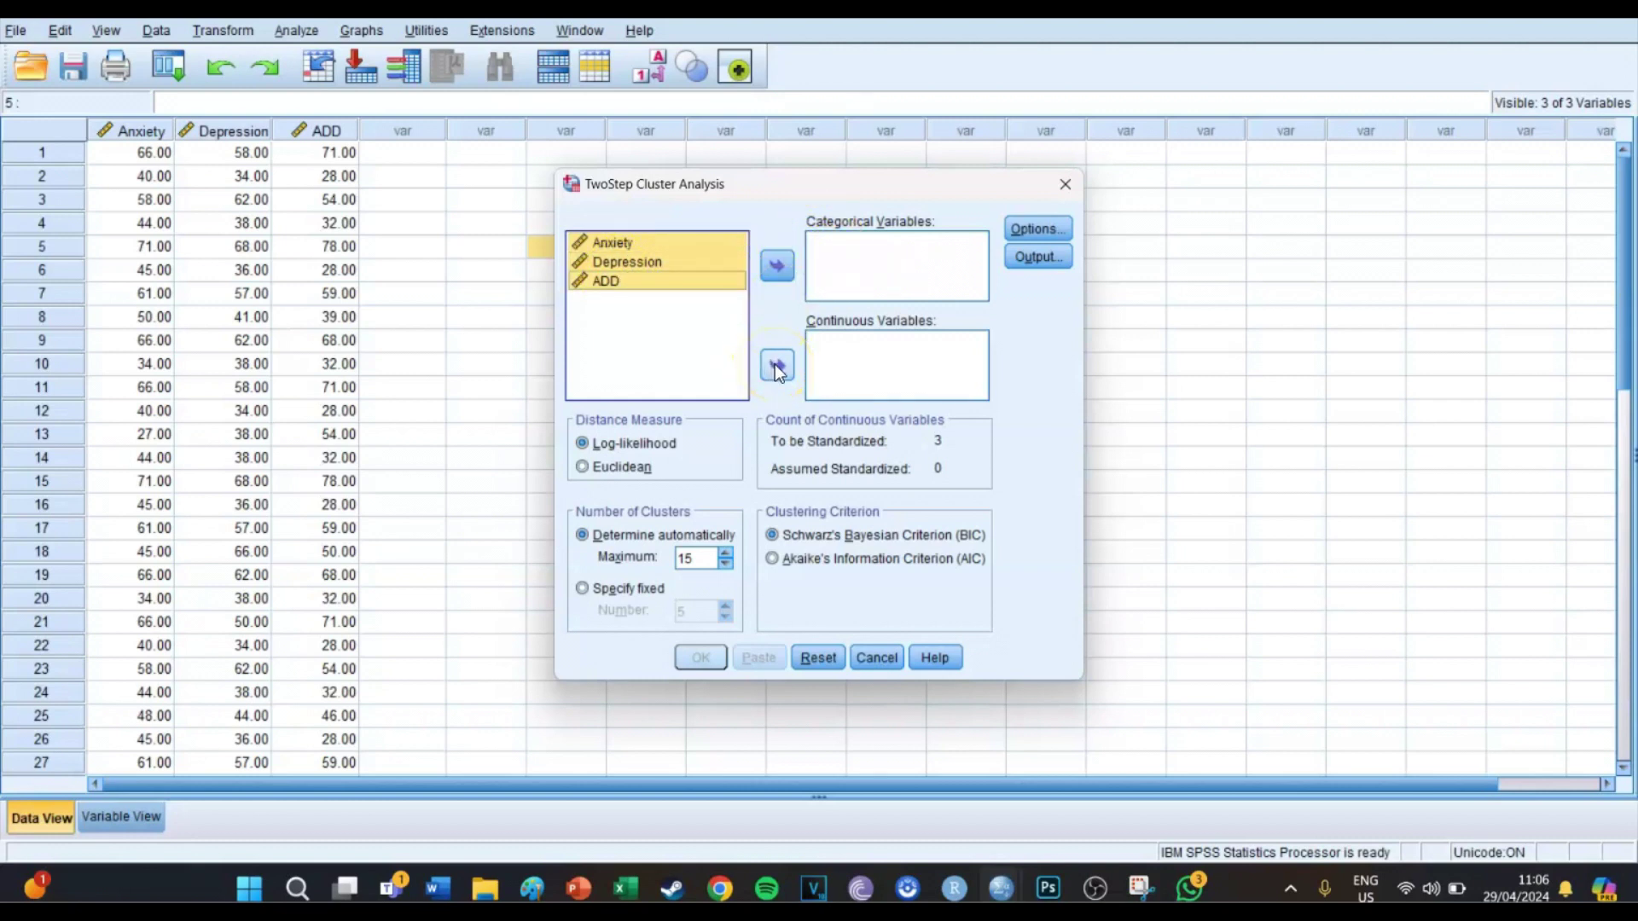
{"action": "left_click", "coordinate": [775, 365]}
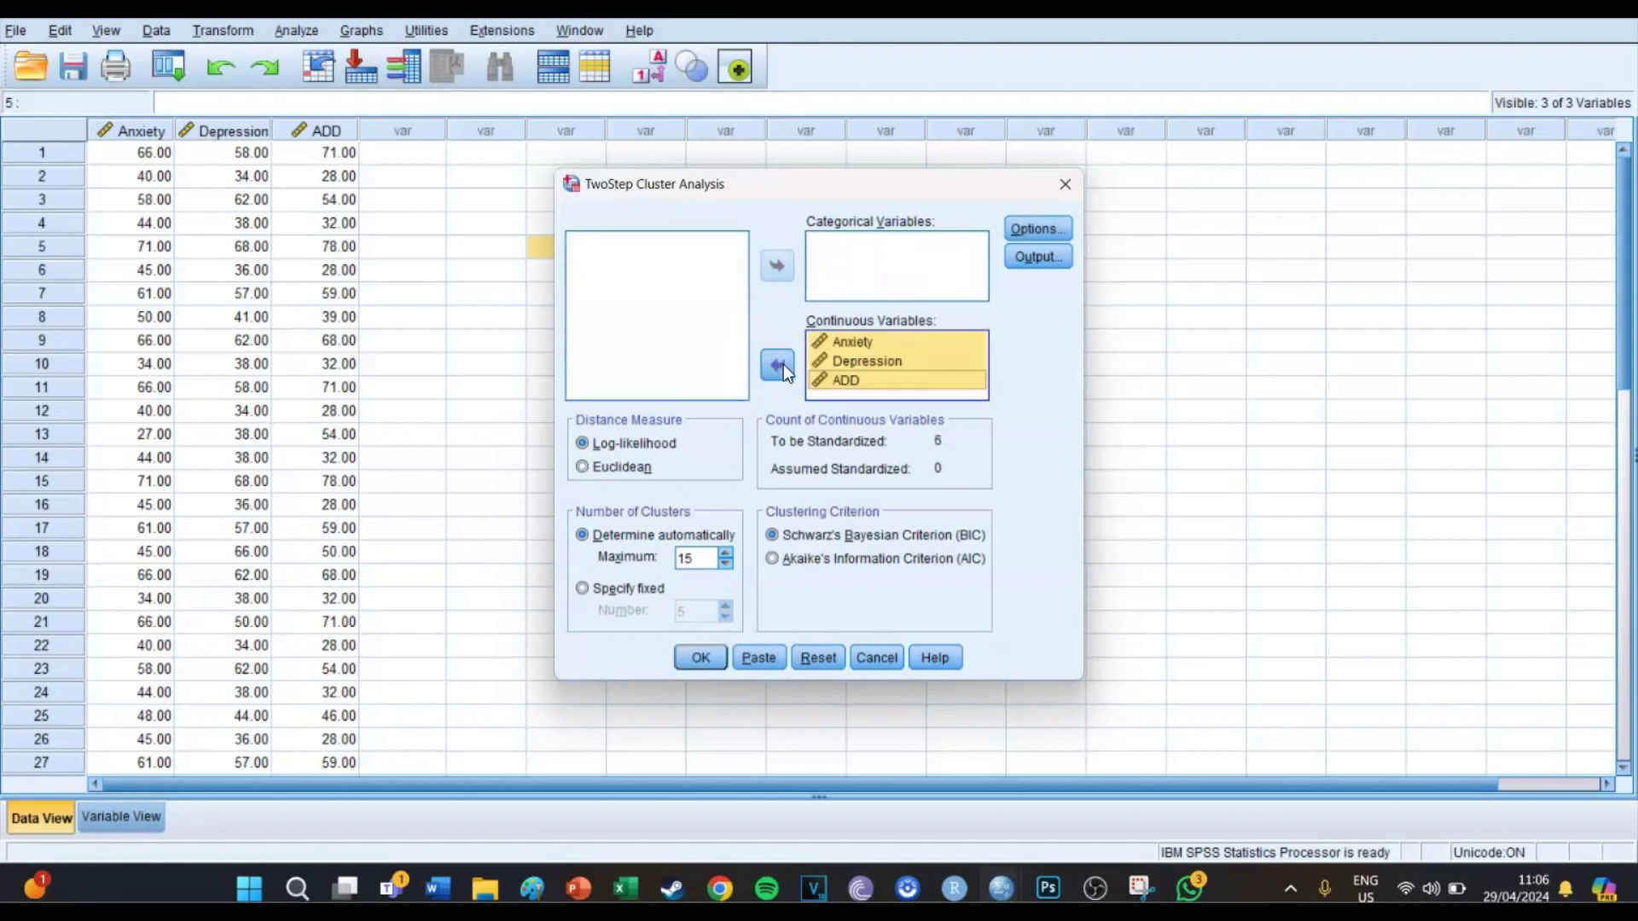
{"action": "left_click", "coordinate": [708, 556]}
Step: Briefly choose a fixed cluster count, then revert to automatic with maximum 15
{"action": "left_click", "coordinate": [581, 588]}
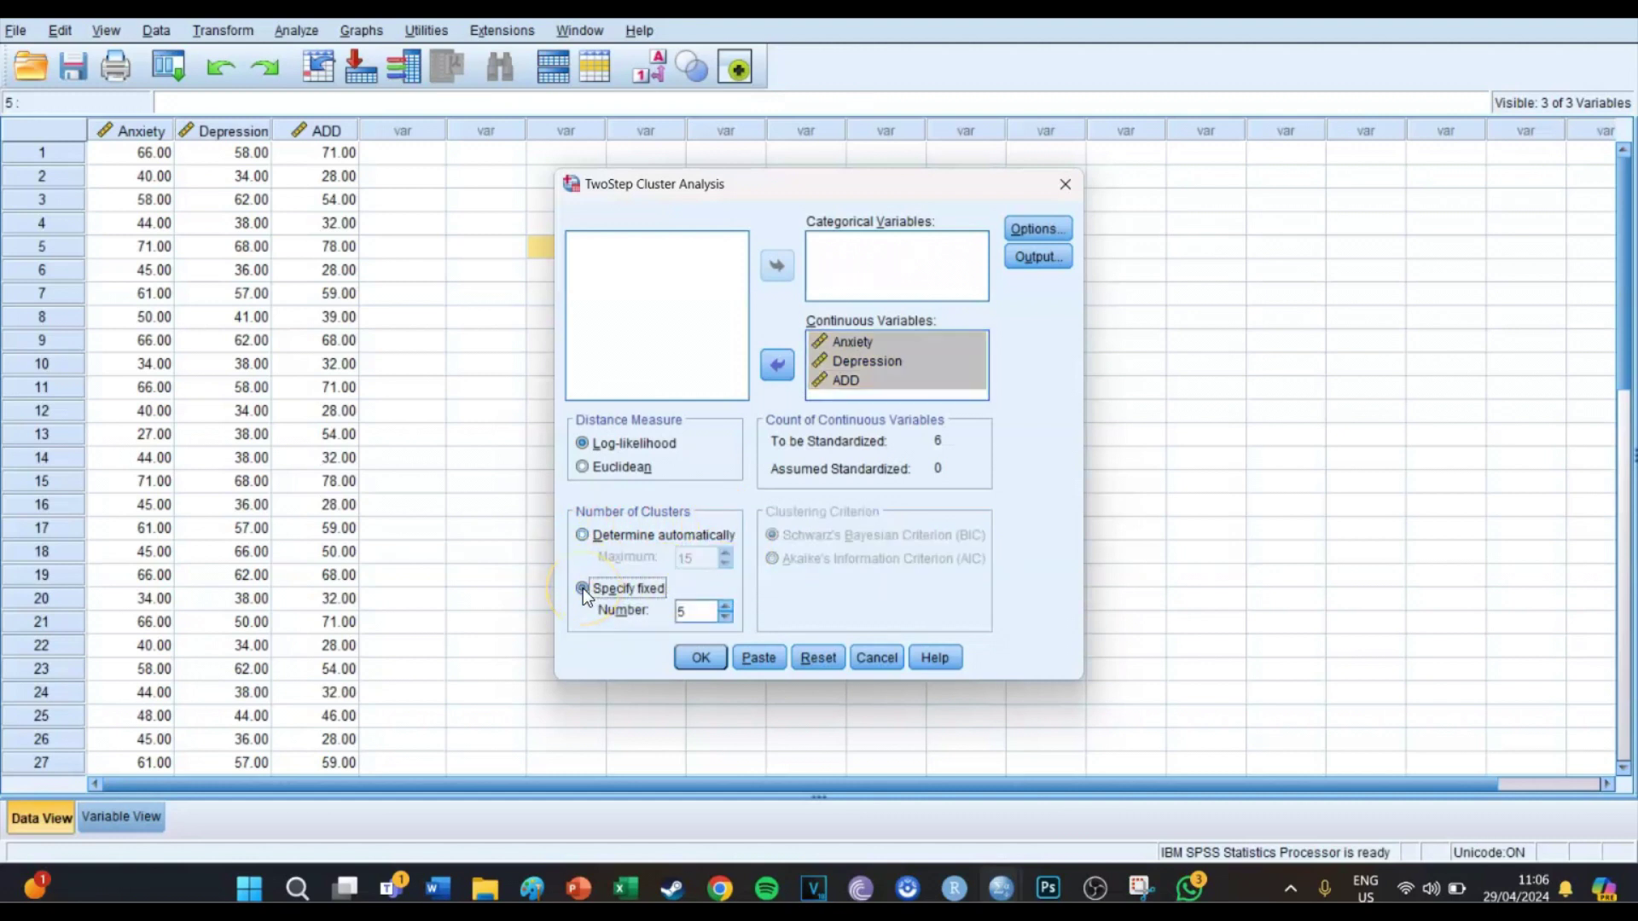
{"action": "left_click", "coordinate": [583, 538]}
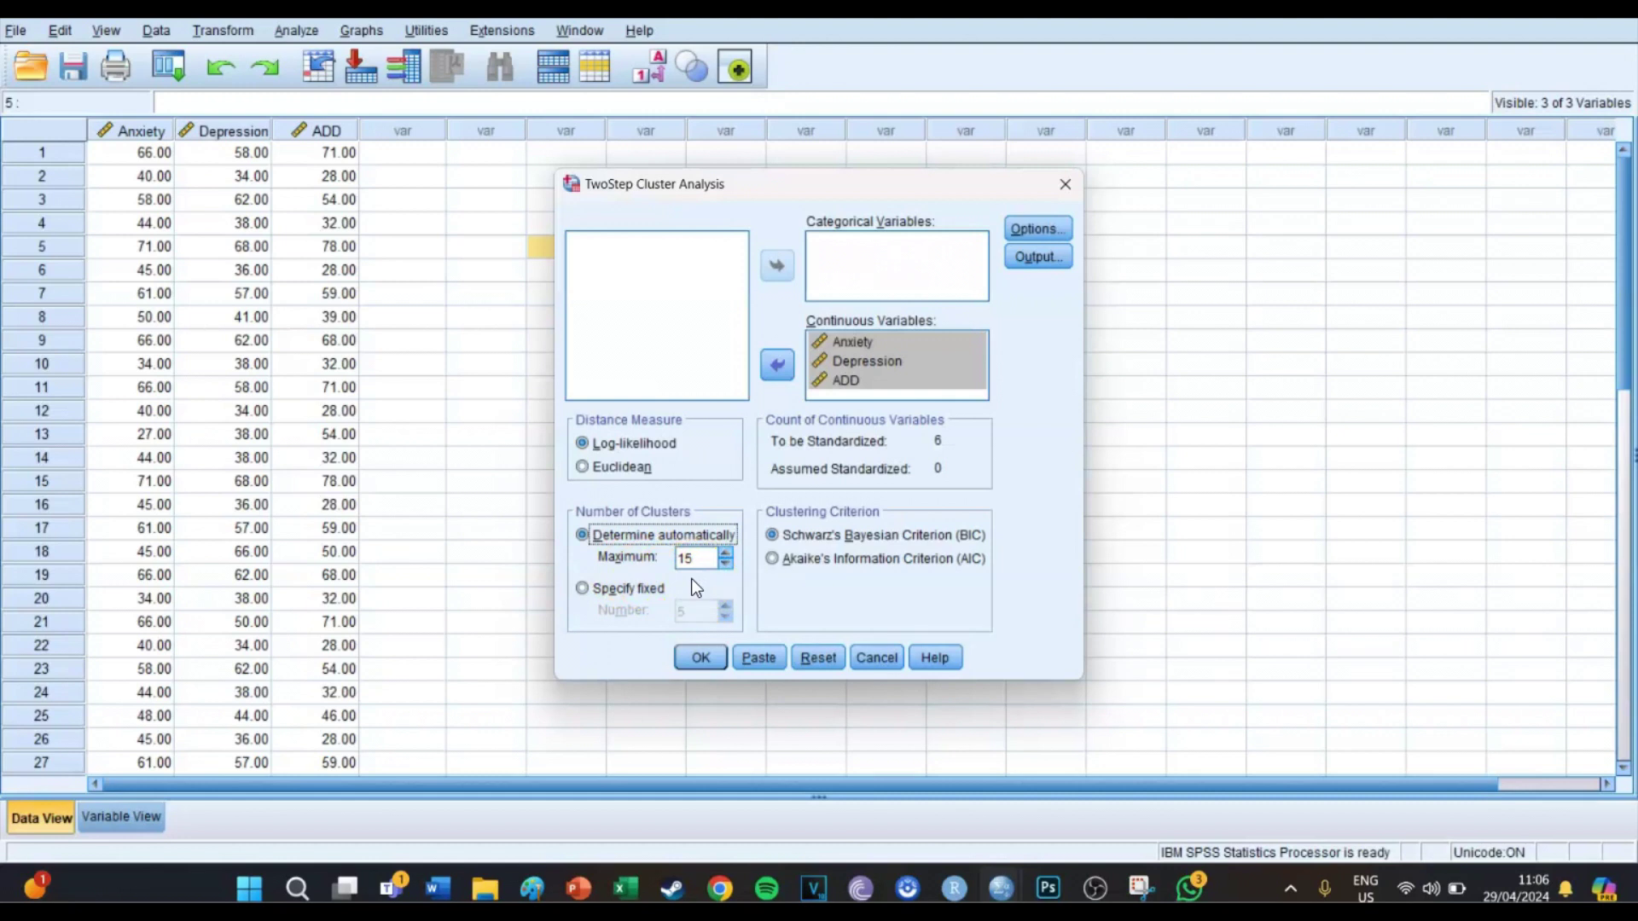
{"action": "left_click", "coordinate": [1021, 227]}
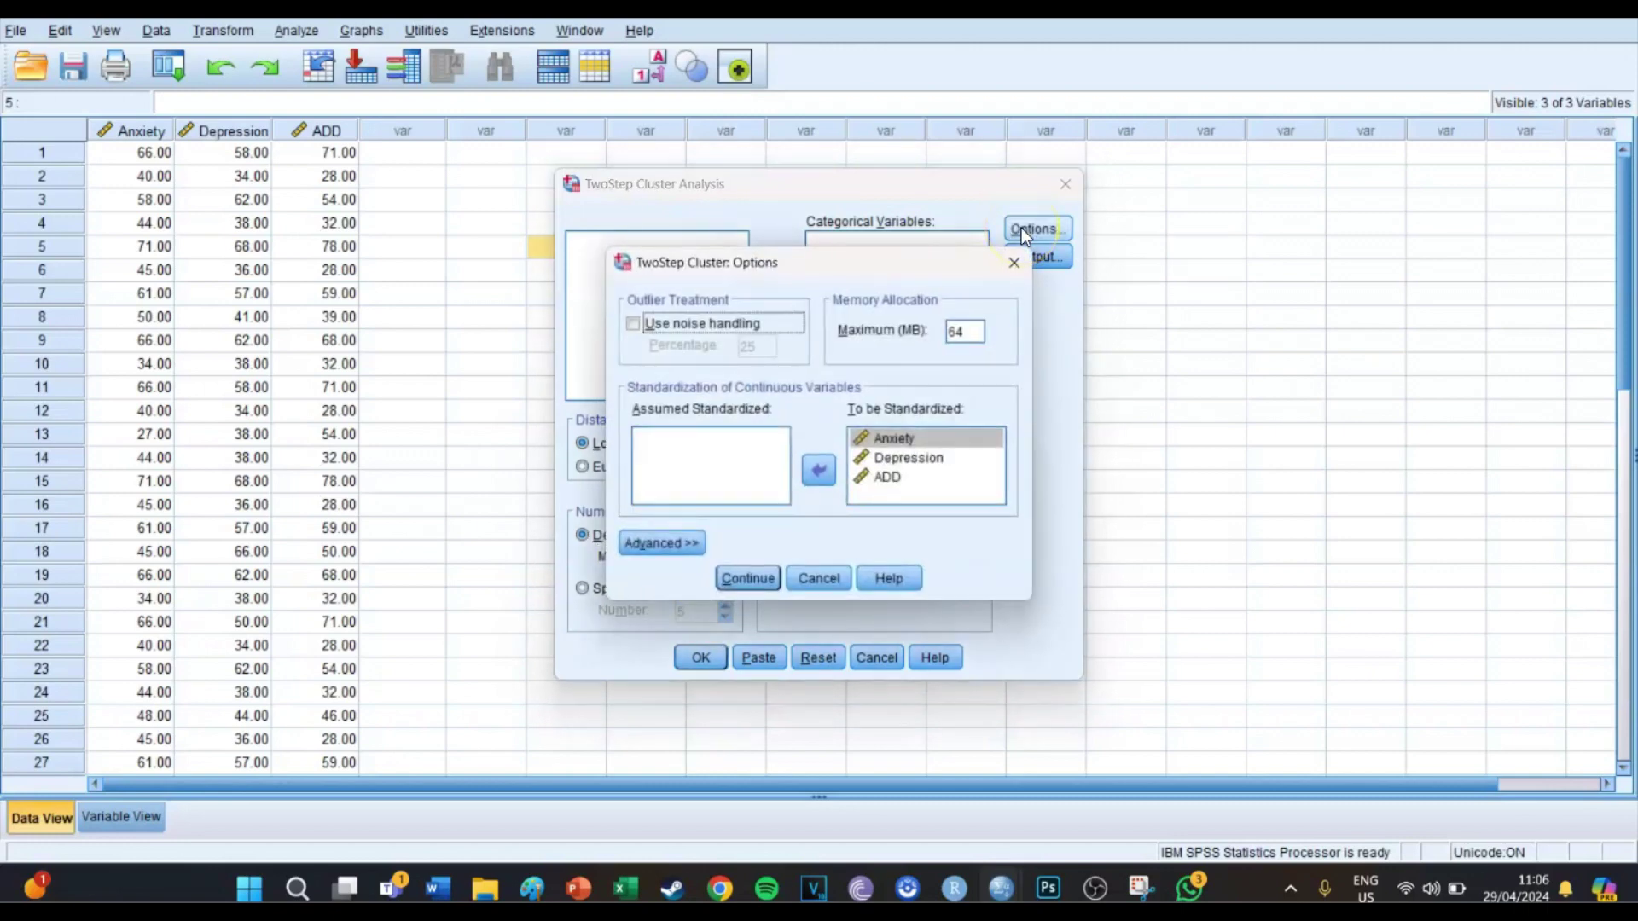
Step: Move Depression to Assumed Standardized and back, keeping all three variables standardized
{"action": "left_click", "coordinate": [1004, 261]}
{"action": "left_click", "coordinate": [1035, 227]}
{"action": "left_click", "coordinate": [896, 459]}
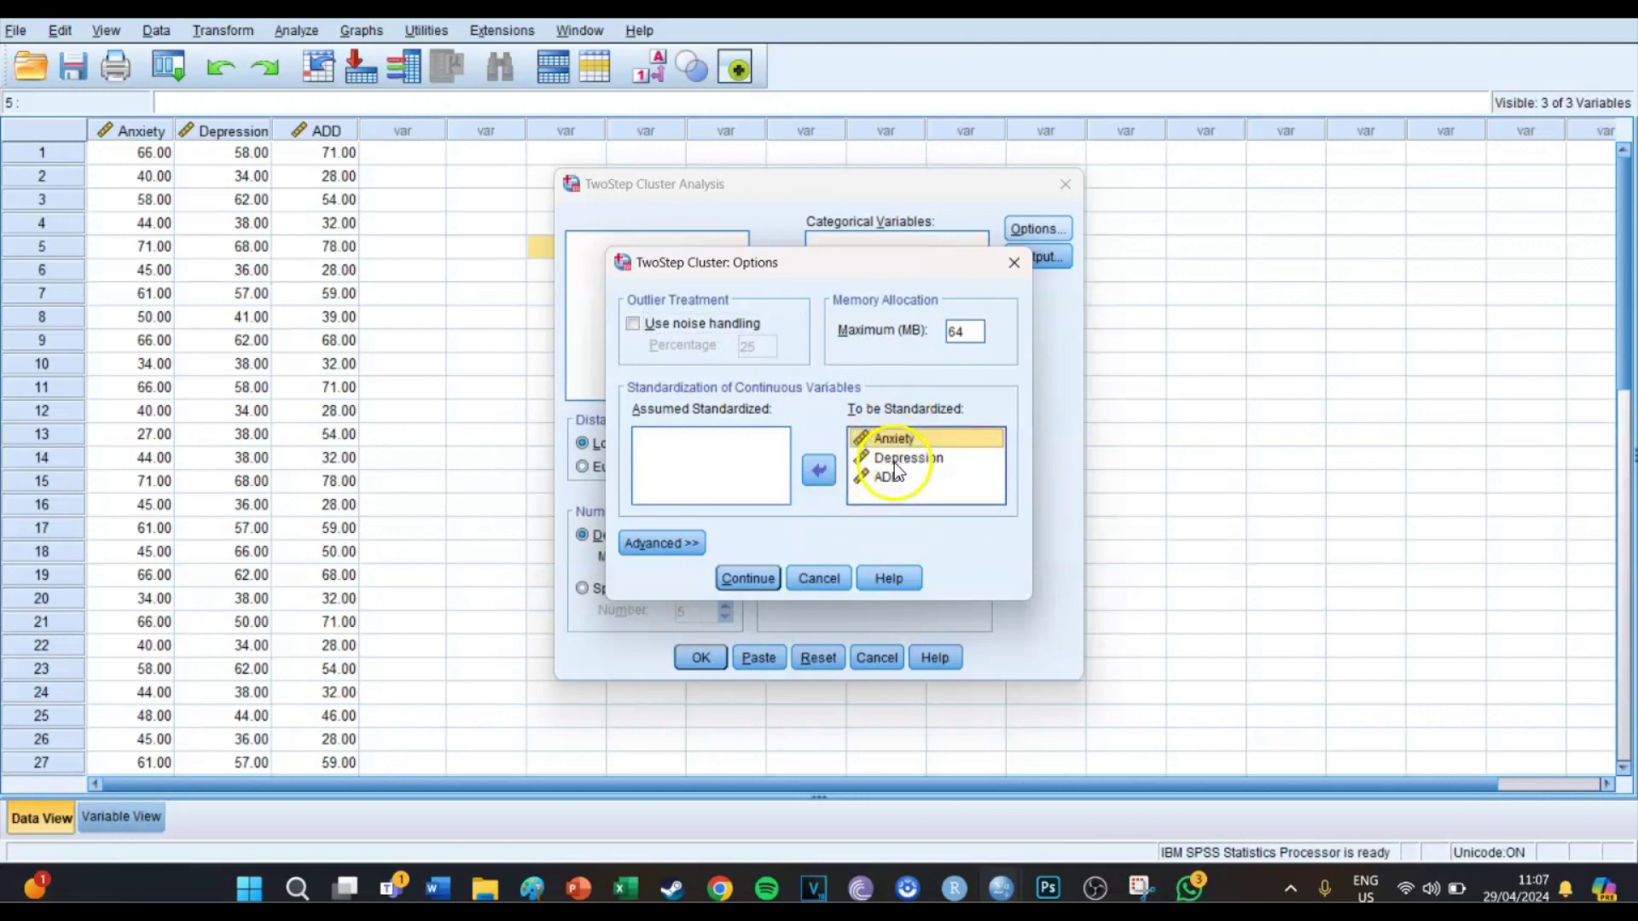
{"action": "left_click", "coordinate": [833, 469]}
{"action": "left_click", "coordinate": [745, 442]}
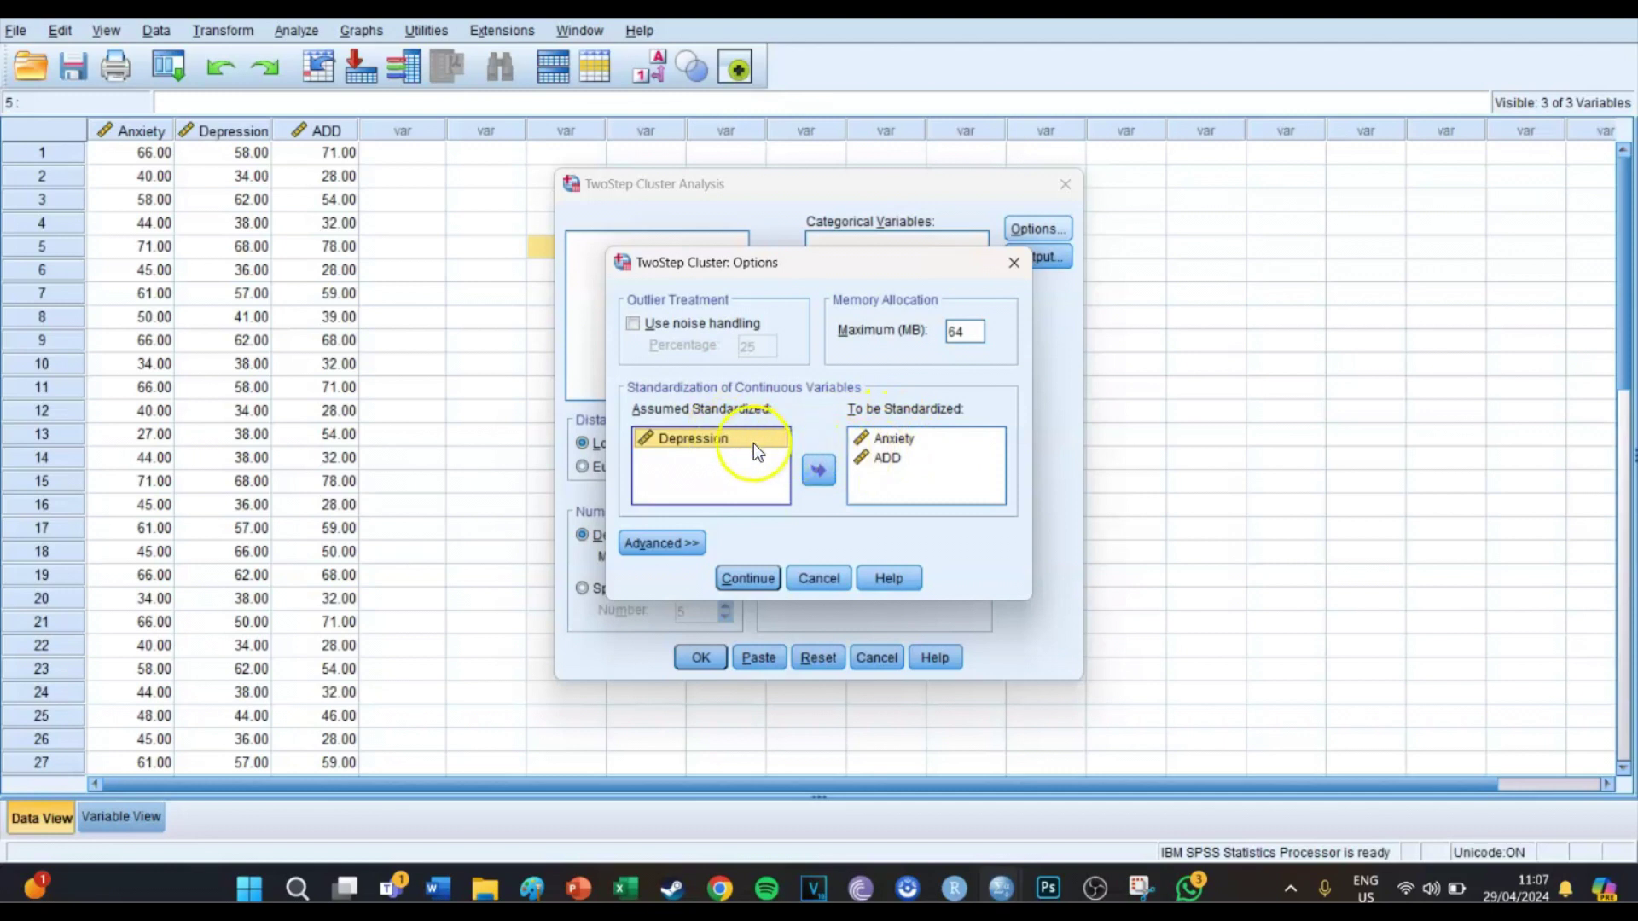
{"action": "left_click", "coordinate": [817, 467]}
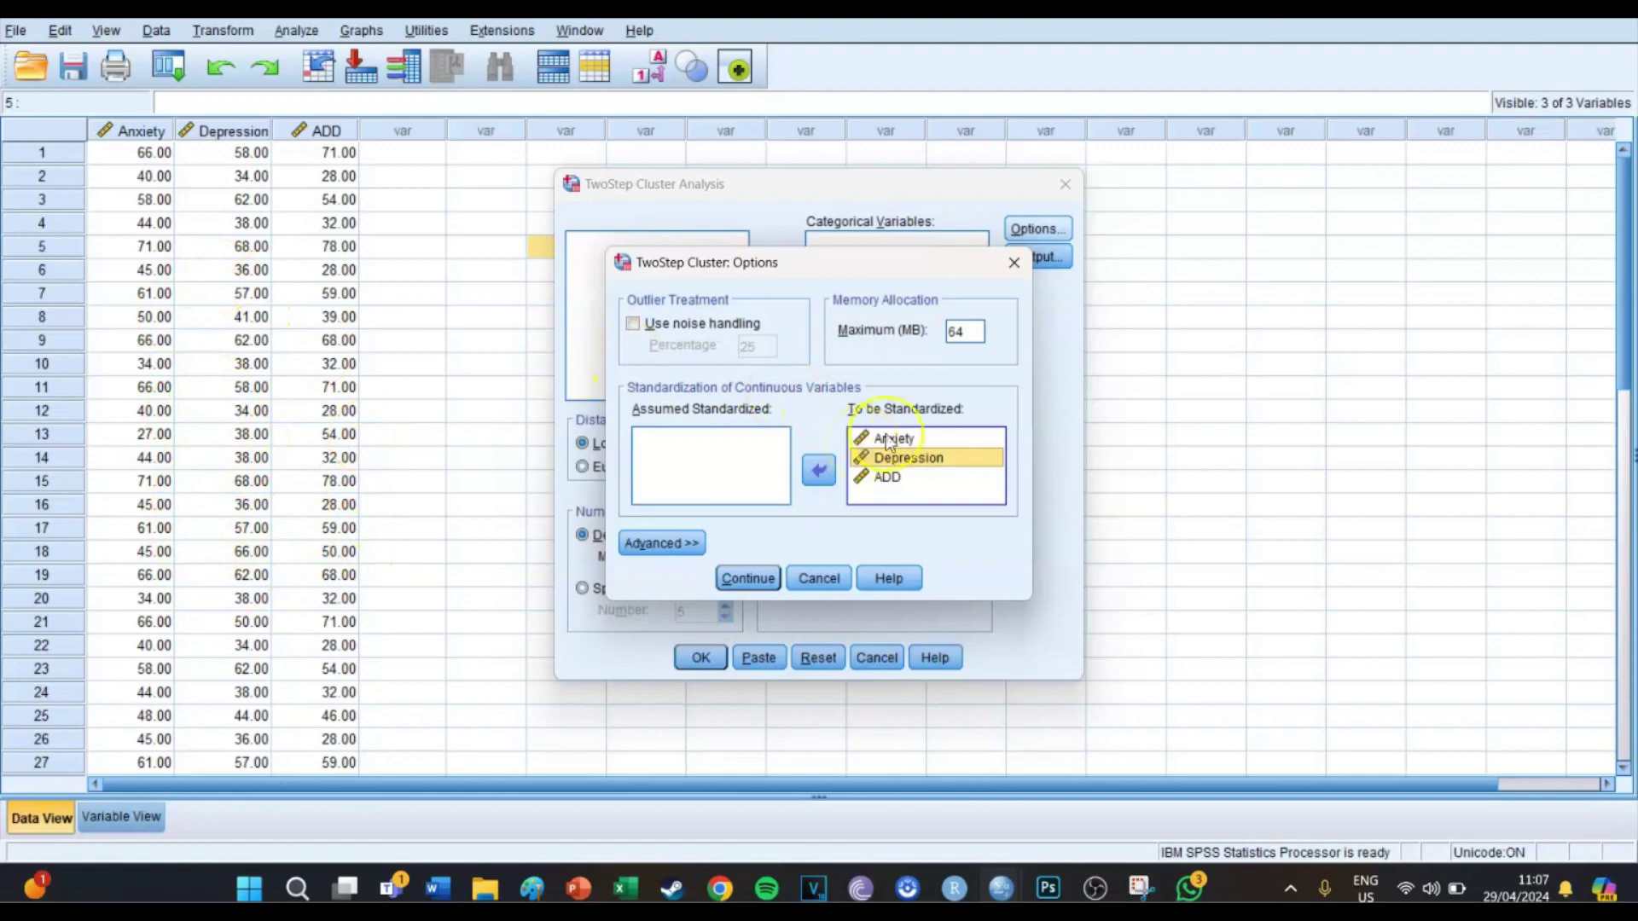
{"action": "left_click", "coordinate": [754, 587]}
{"action": "left_click", "coordinate": [1032, 255]}
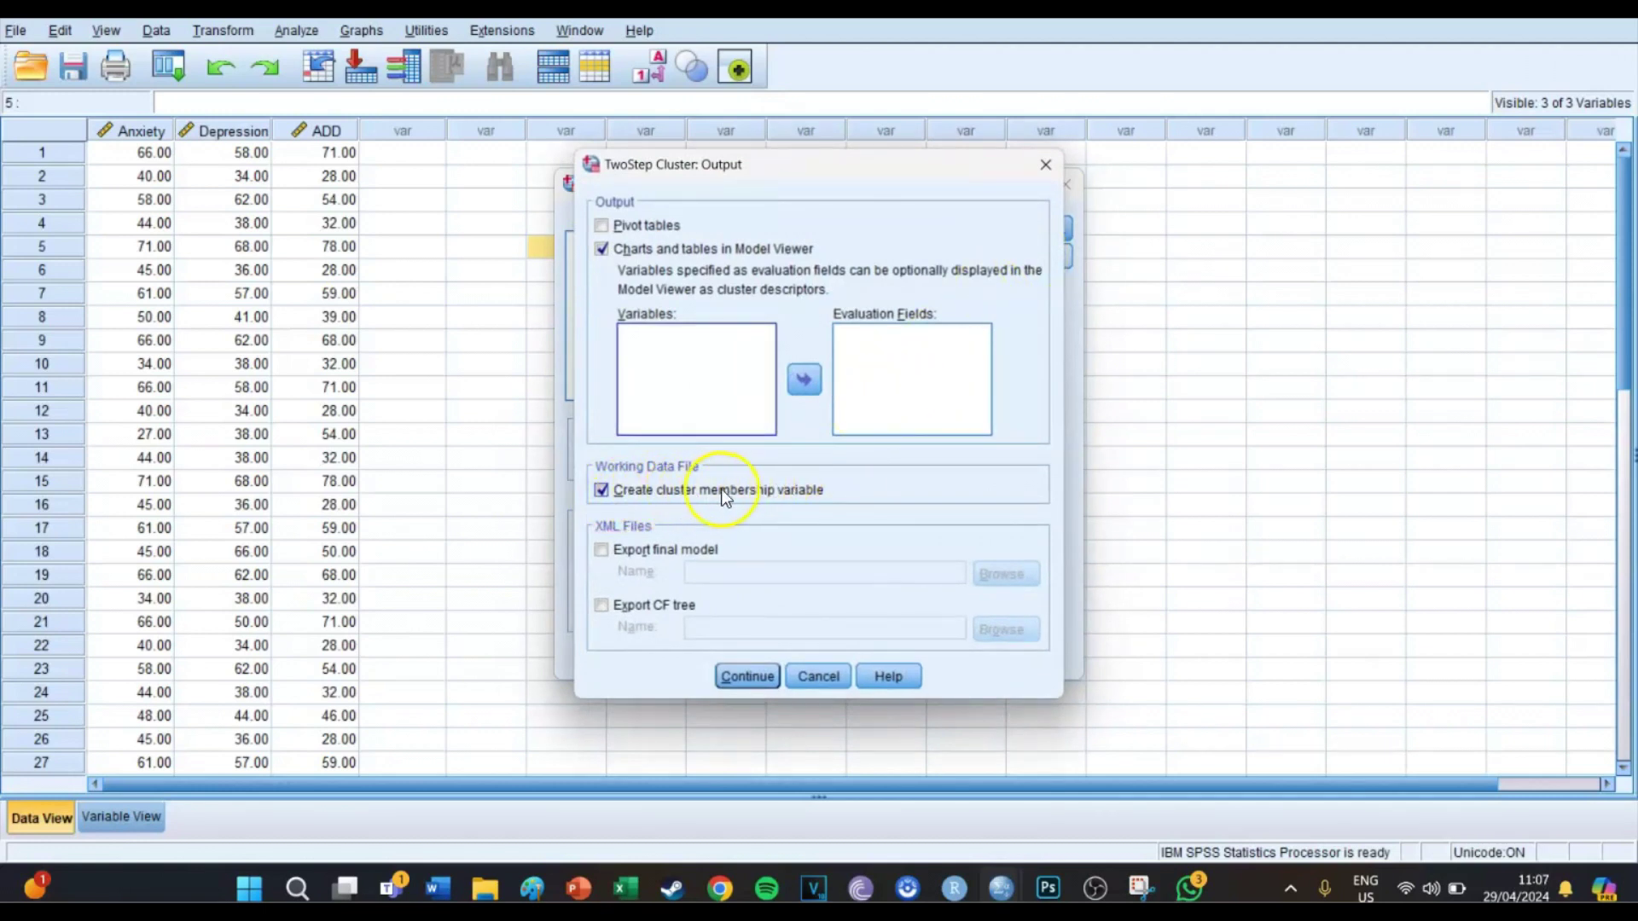
Step: Paste the TwoStep Cluster syntax and run the selected TWOSTEP CLUSTER command
{"action": "left_click", "coordinate": [751, 676]}
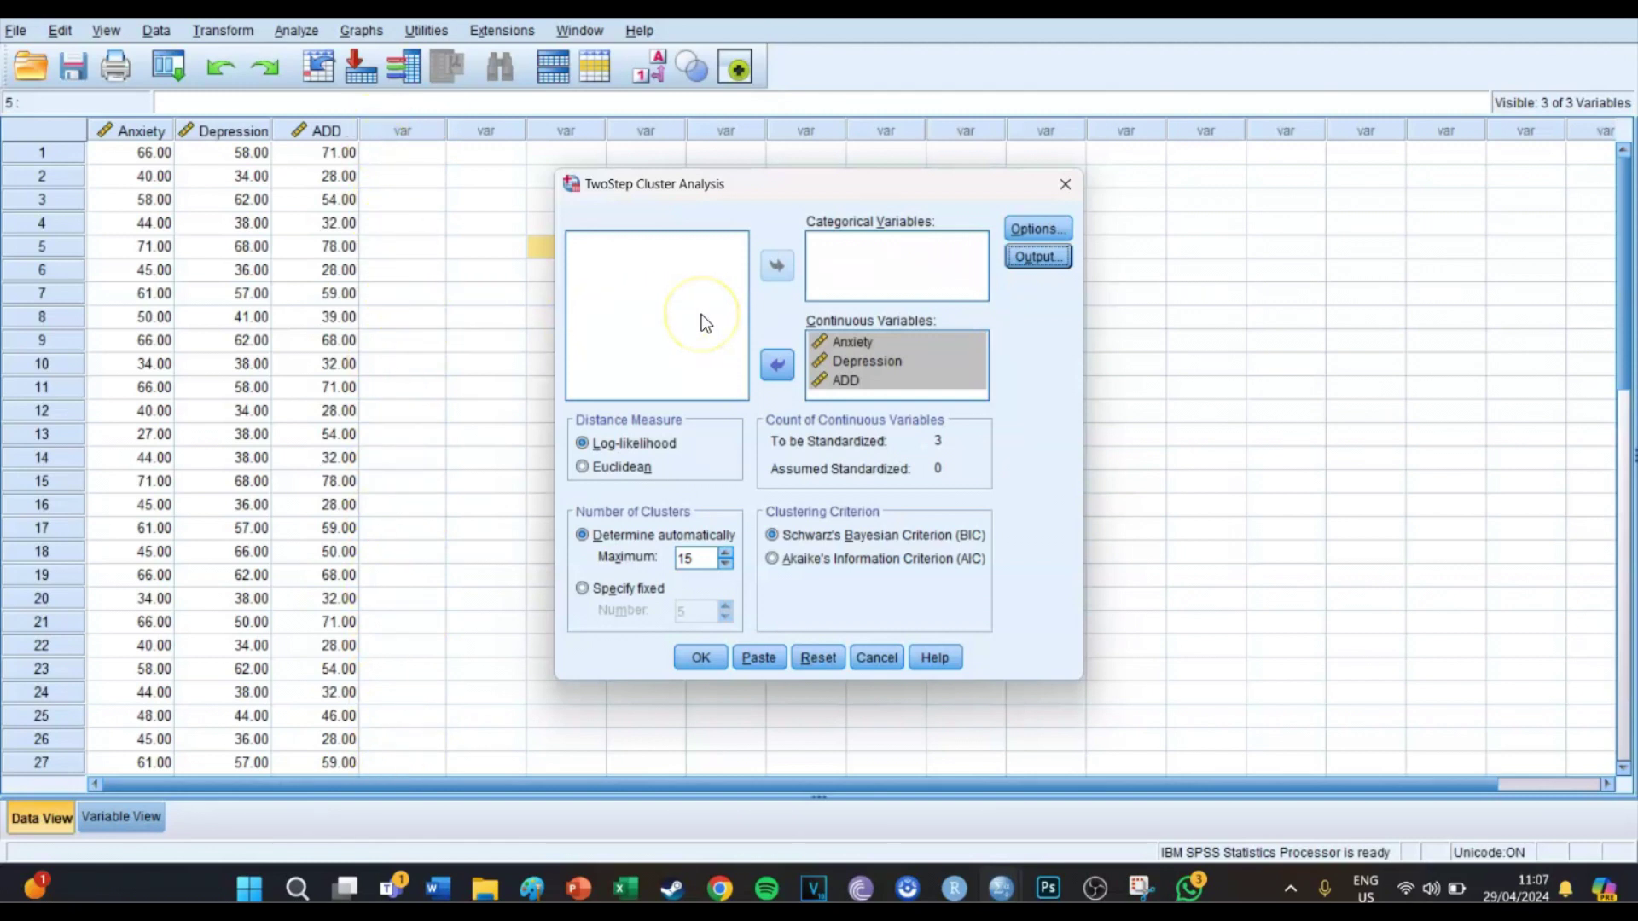
{"action": "left_click", "coordinate": [758, 657]}
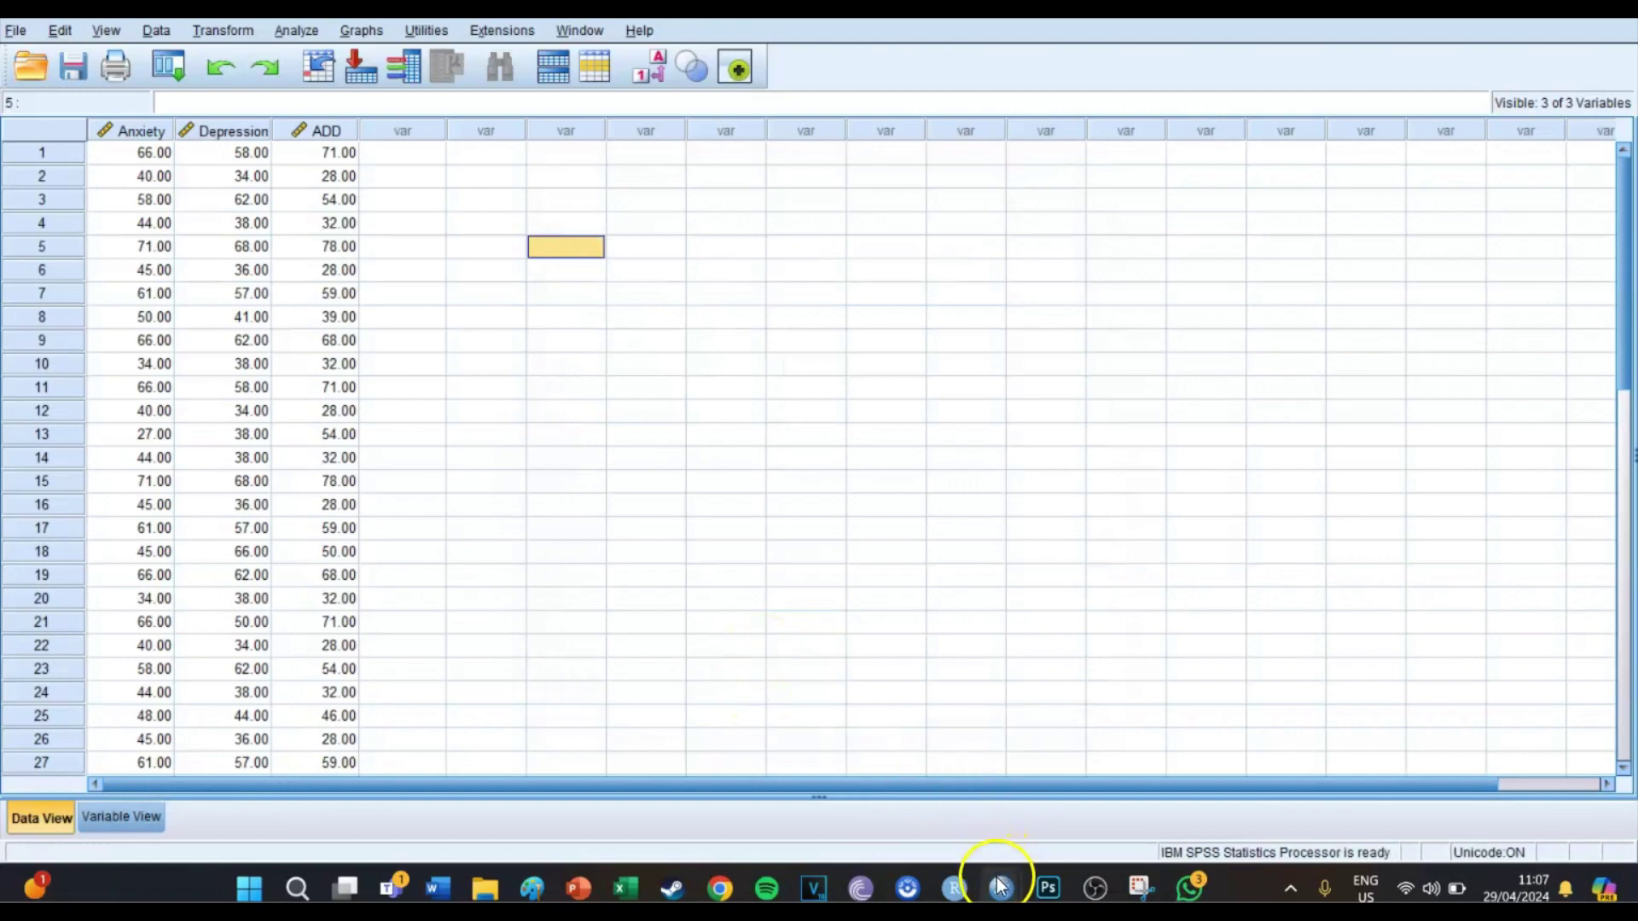
{"action": "mouse_move", "coordinate": [999, 883]}
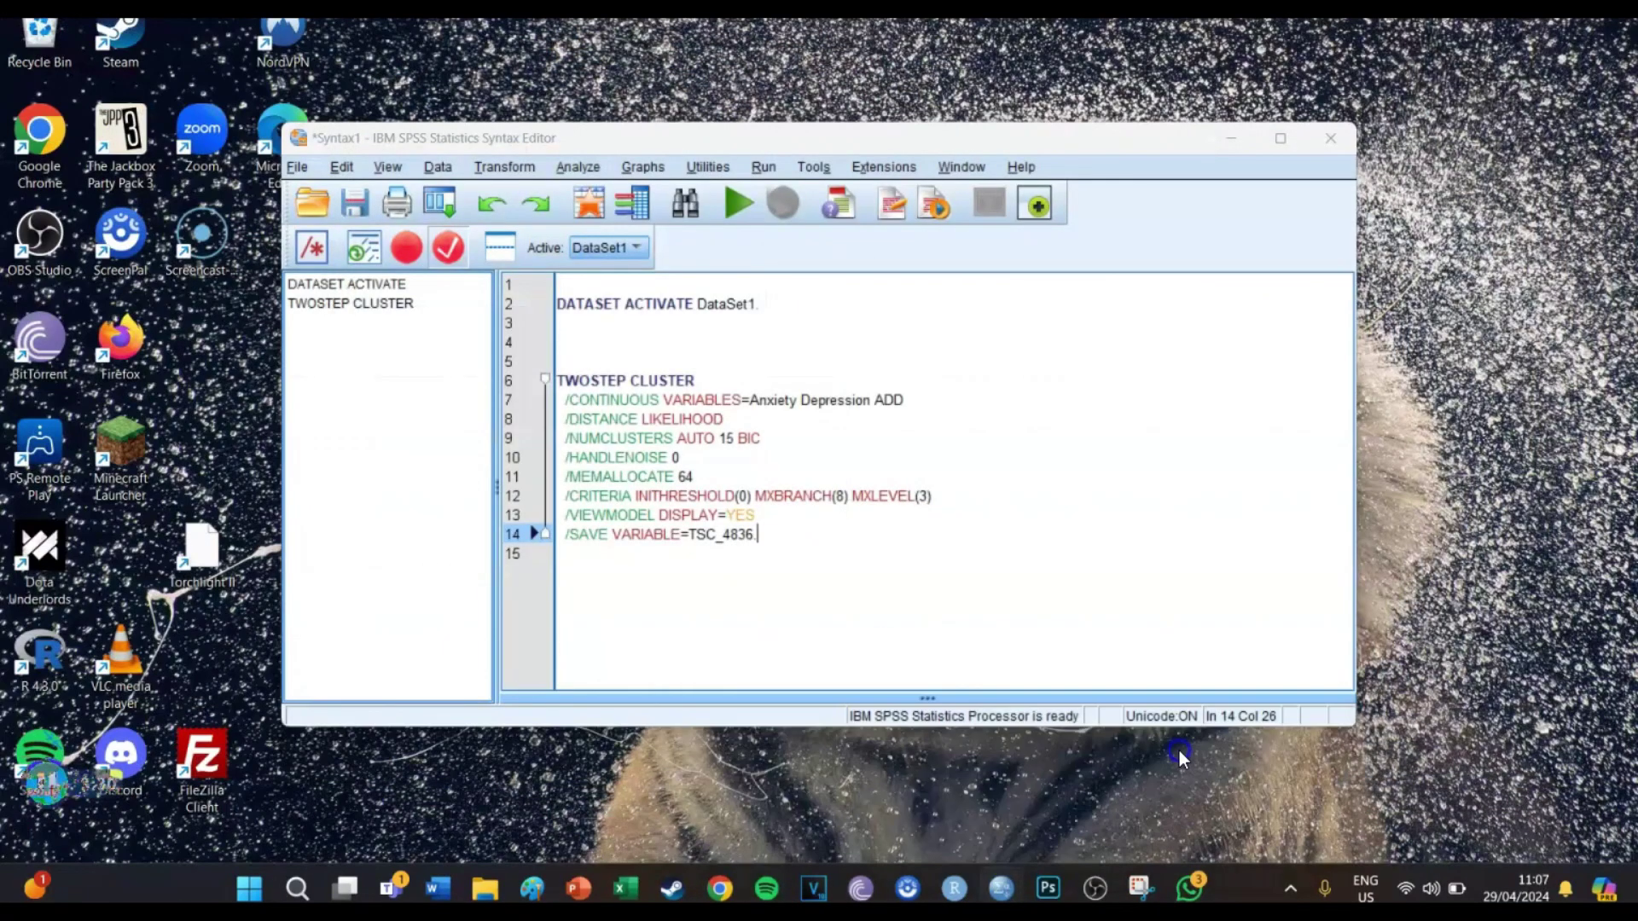
{"action": "left_click", "coordinate": [1182, 758]}
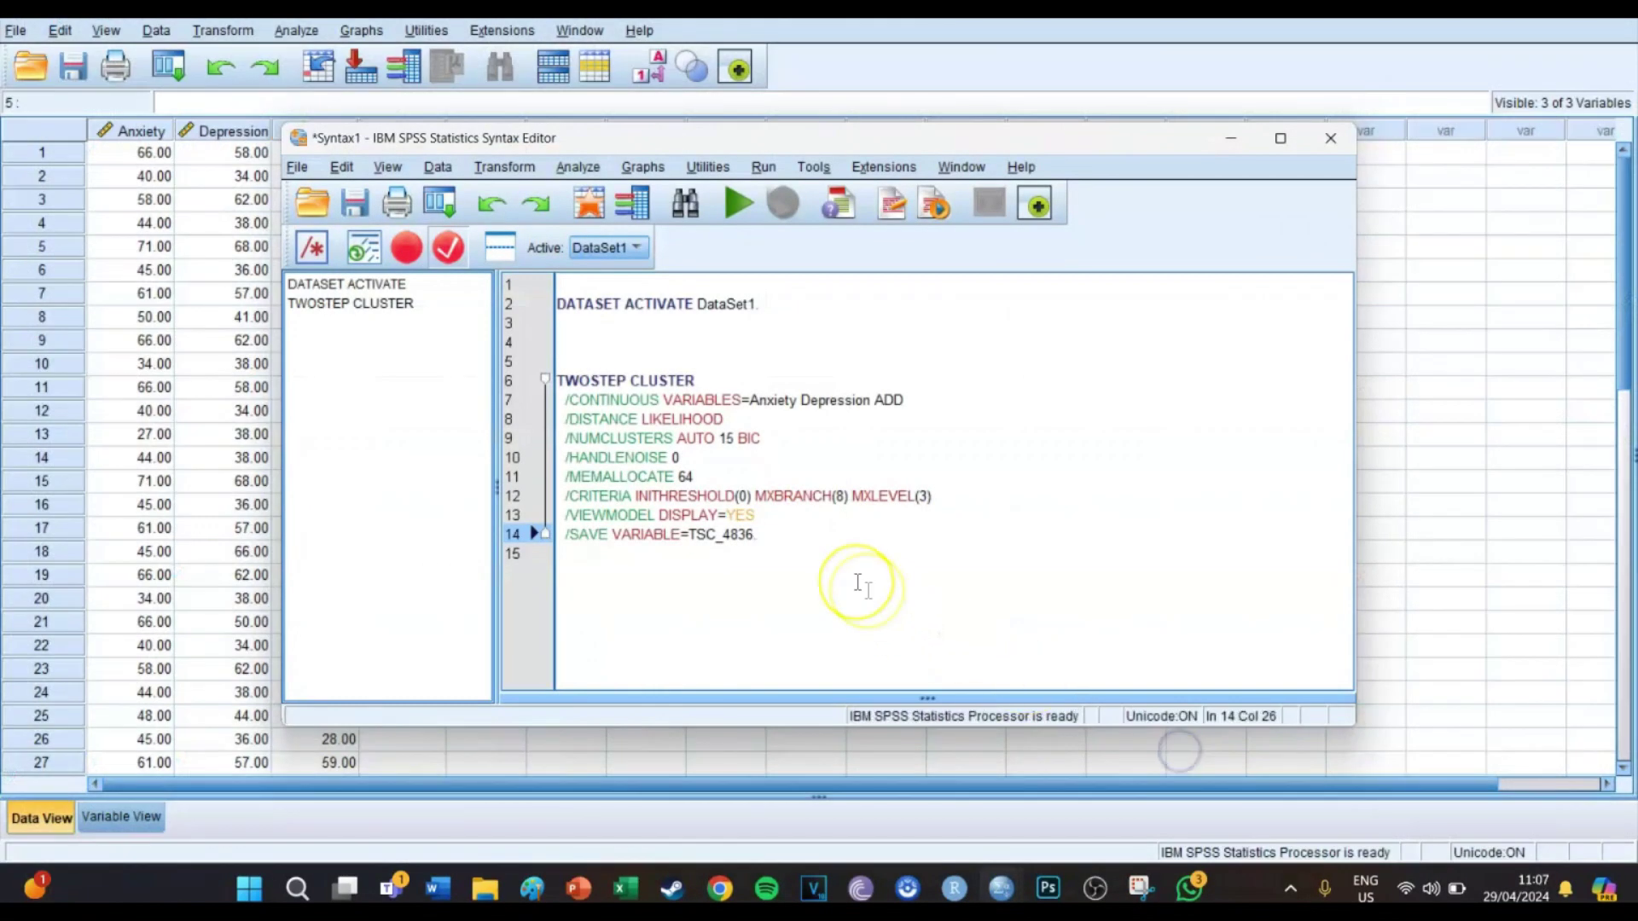
{"action": "left_click_drag", "start_coordinate": [757, 534], "coordinate": [515, 382]}
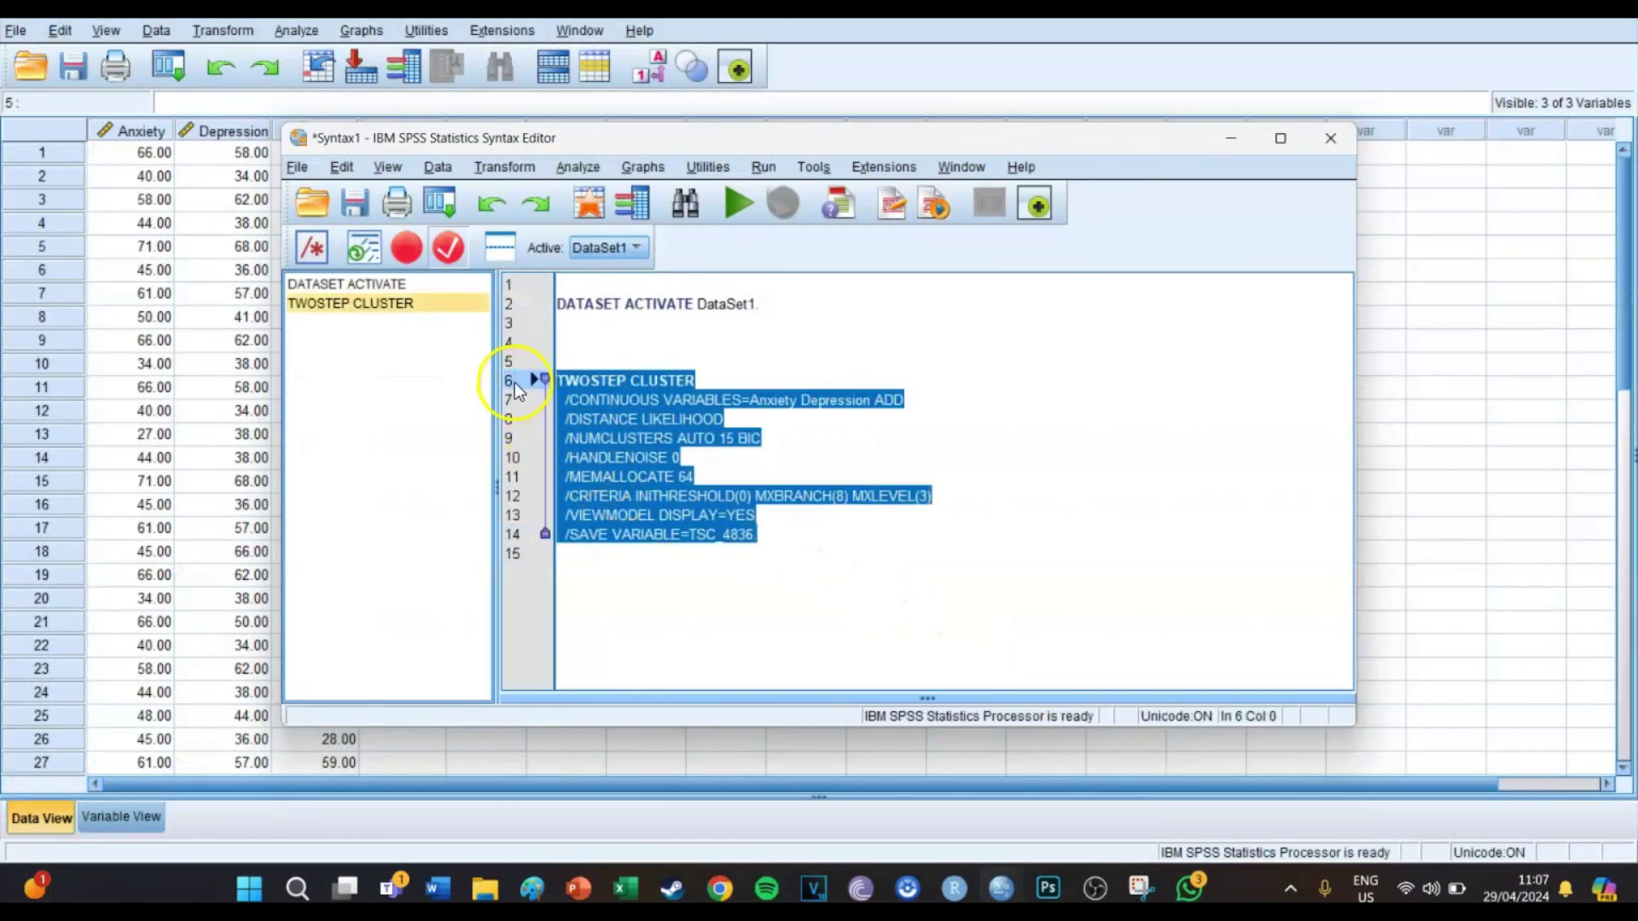
{"action": "left_click", "coordinate": [728, 209]}
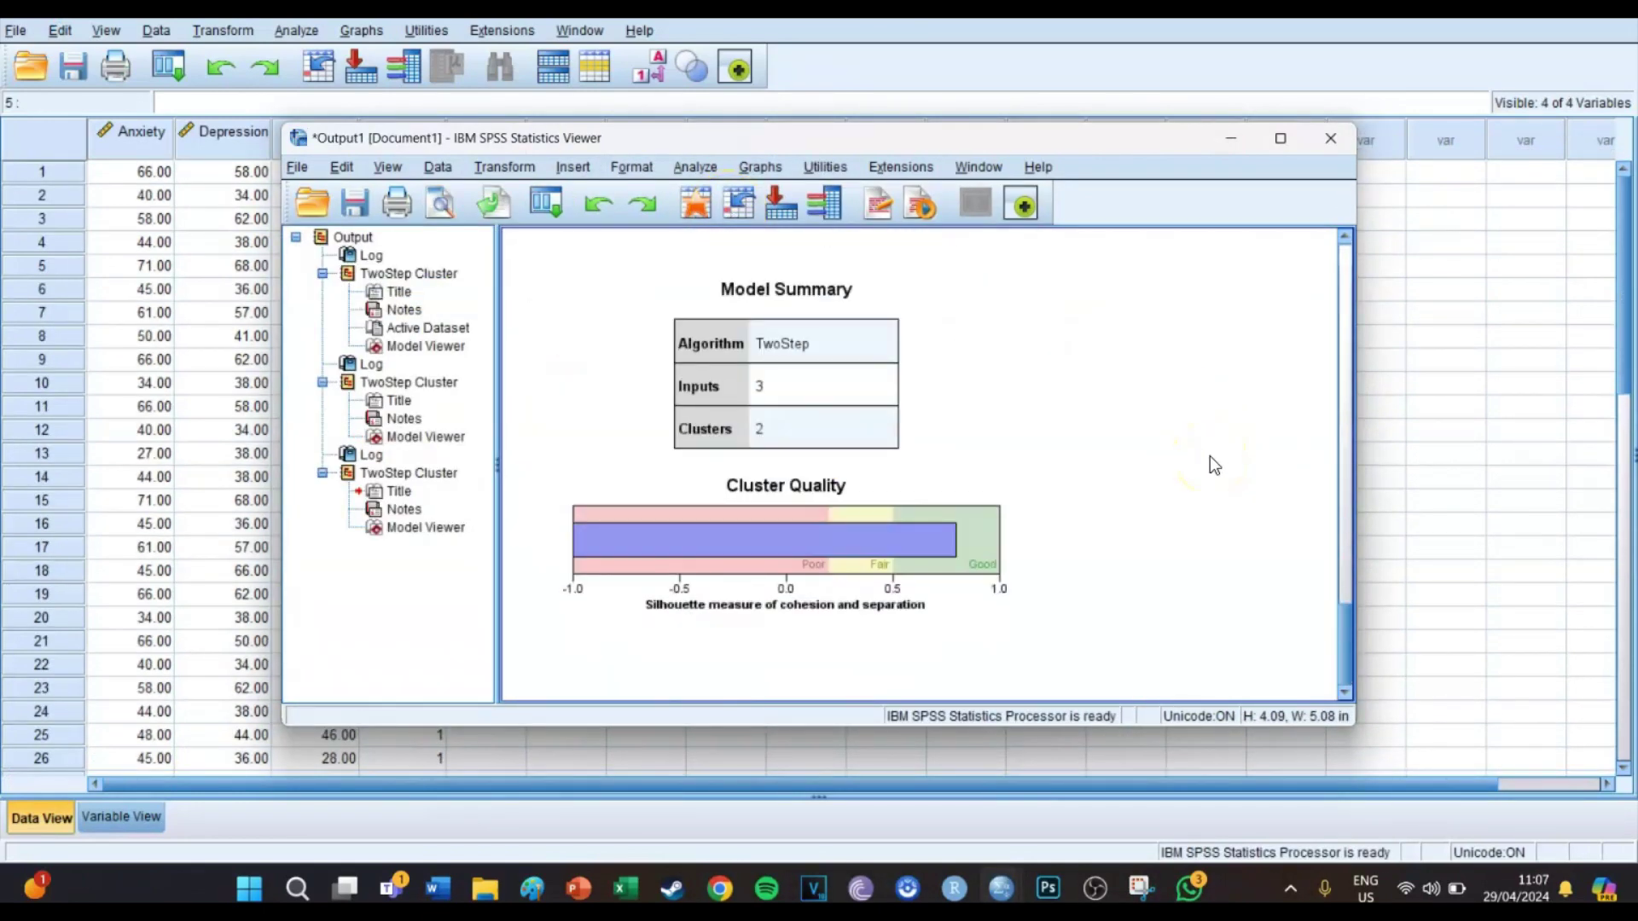
{"action": "scroll", "coordinate": [1210, 457], "scroll_direction": "up", "scroll_amount": 2}
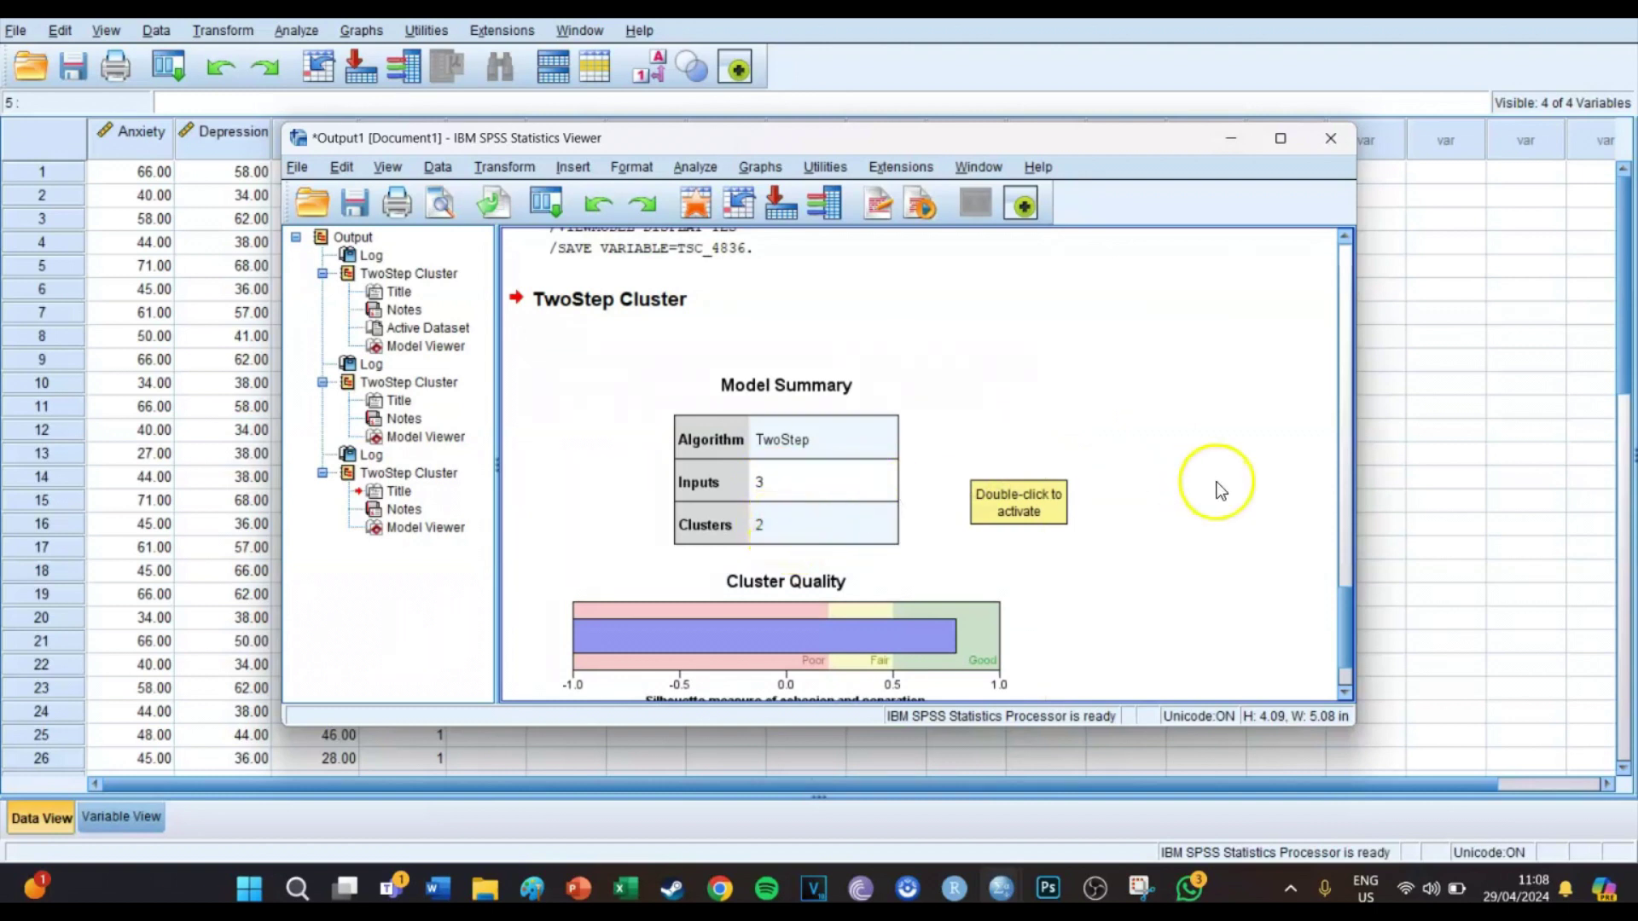
{"action": "scroll", "coordinate": [1164, 477], "scroll_direction": "down", "scroll_amount": 2}
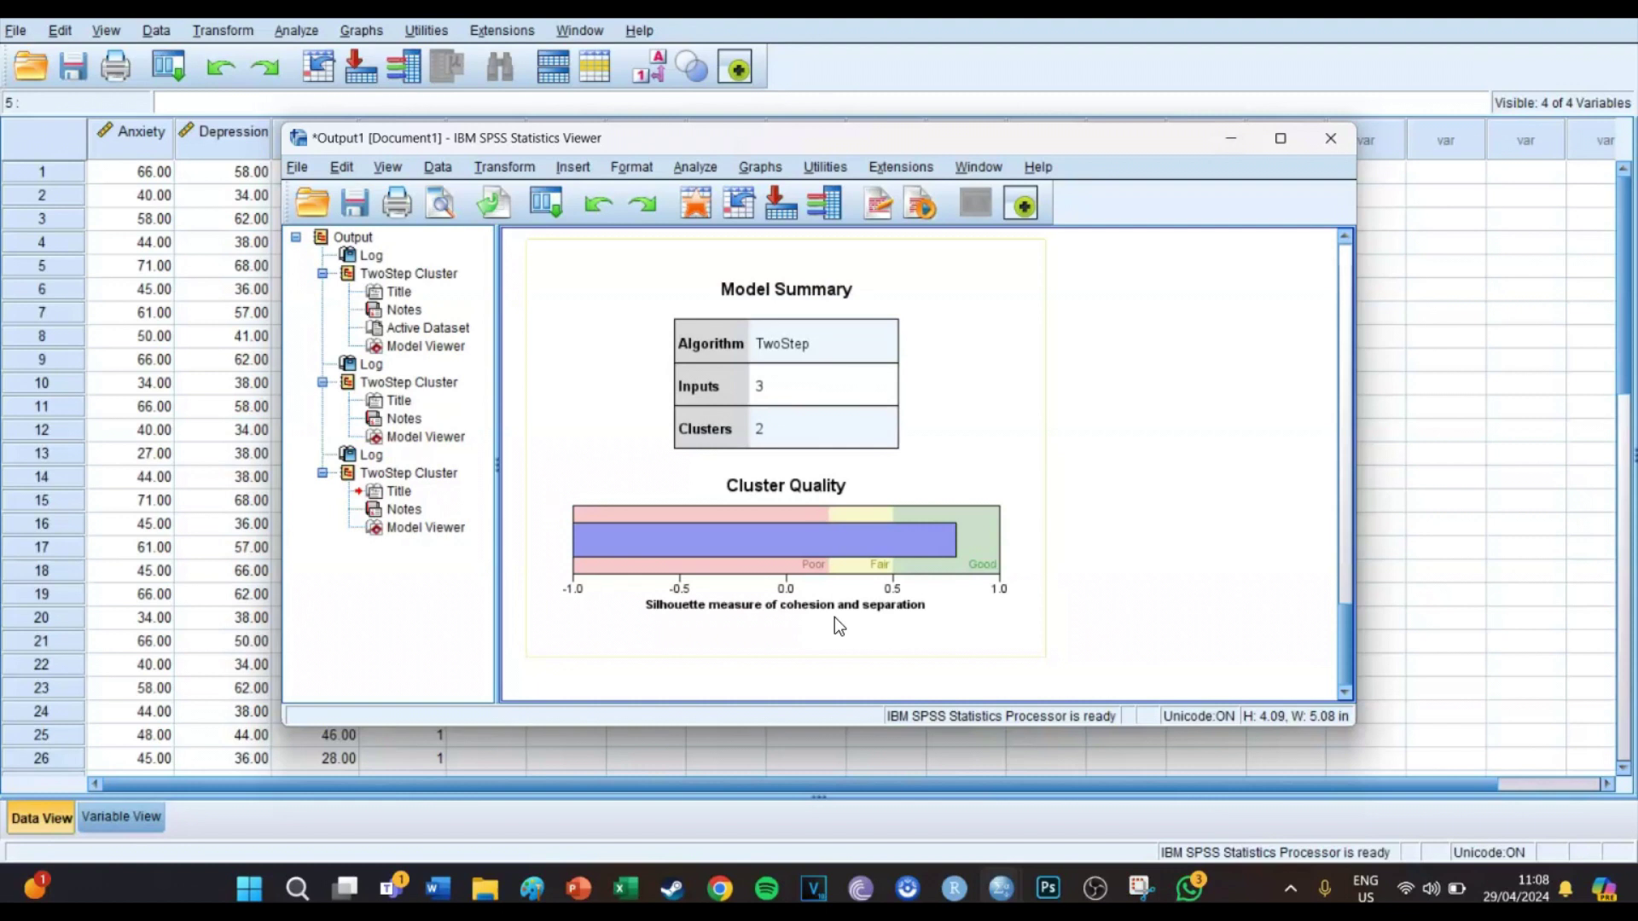
Step: Open the Model Summary chart in the Model Viewer to see cluster sizes 53.3% and 46.7%
{"action": "left_click", "coordinate": [821, 583]}
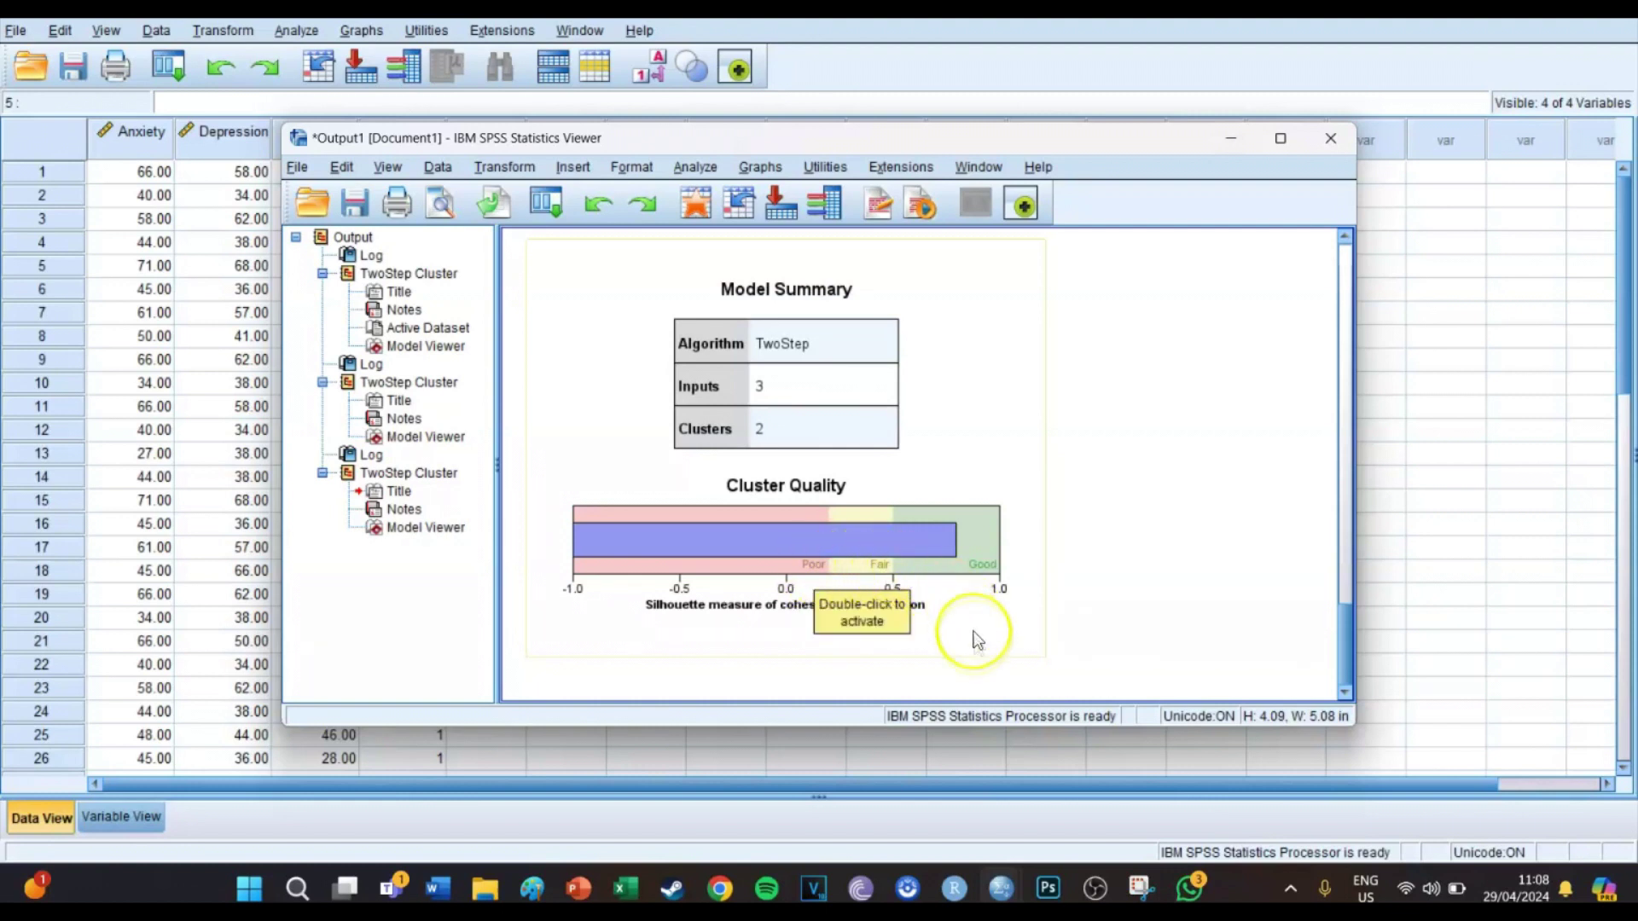
{"action": "left_click", "coordinate": [927, 687]}
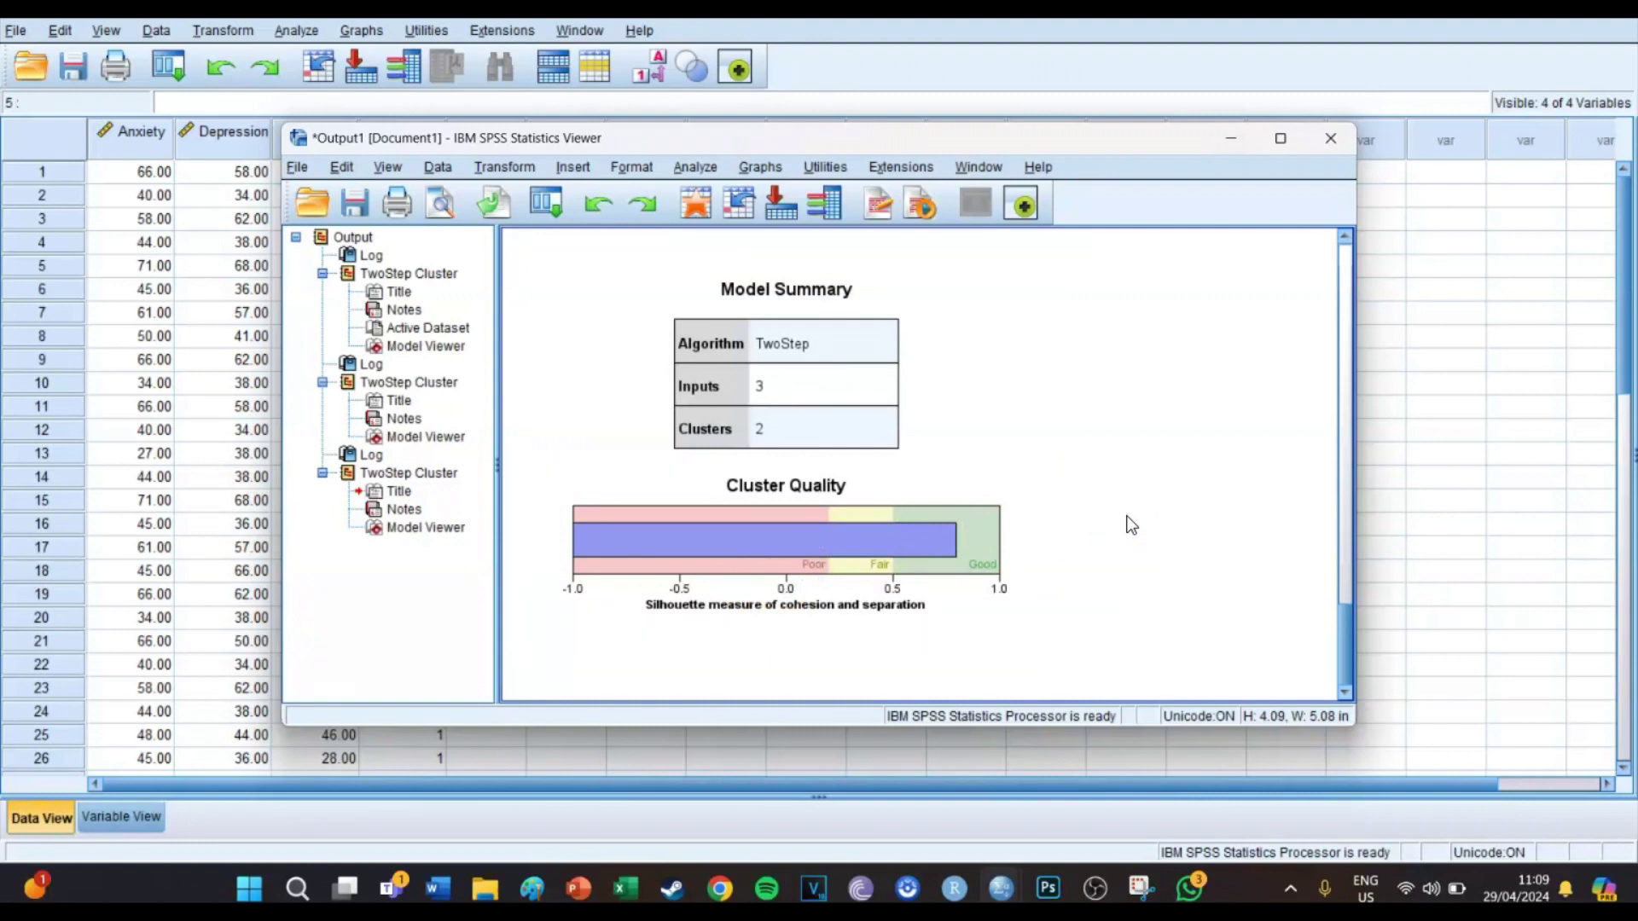
{"action": "left_click", "coordinate": [1095, 470]}
{"action": "left_click", "coordinate": [1028, 458]}
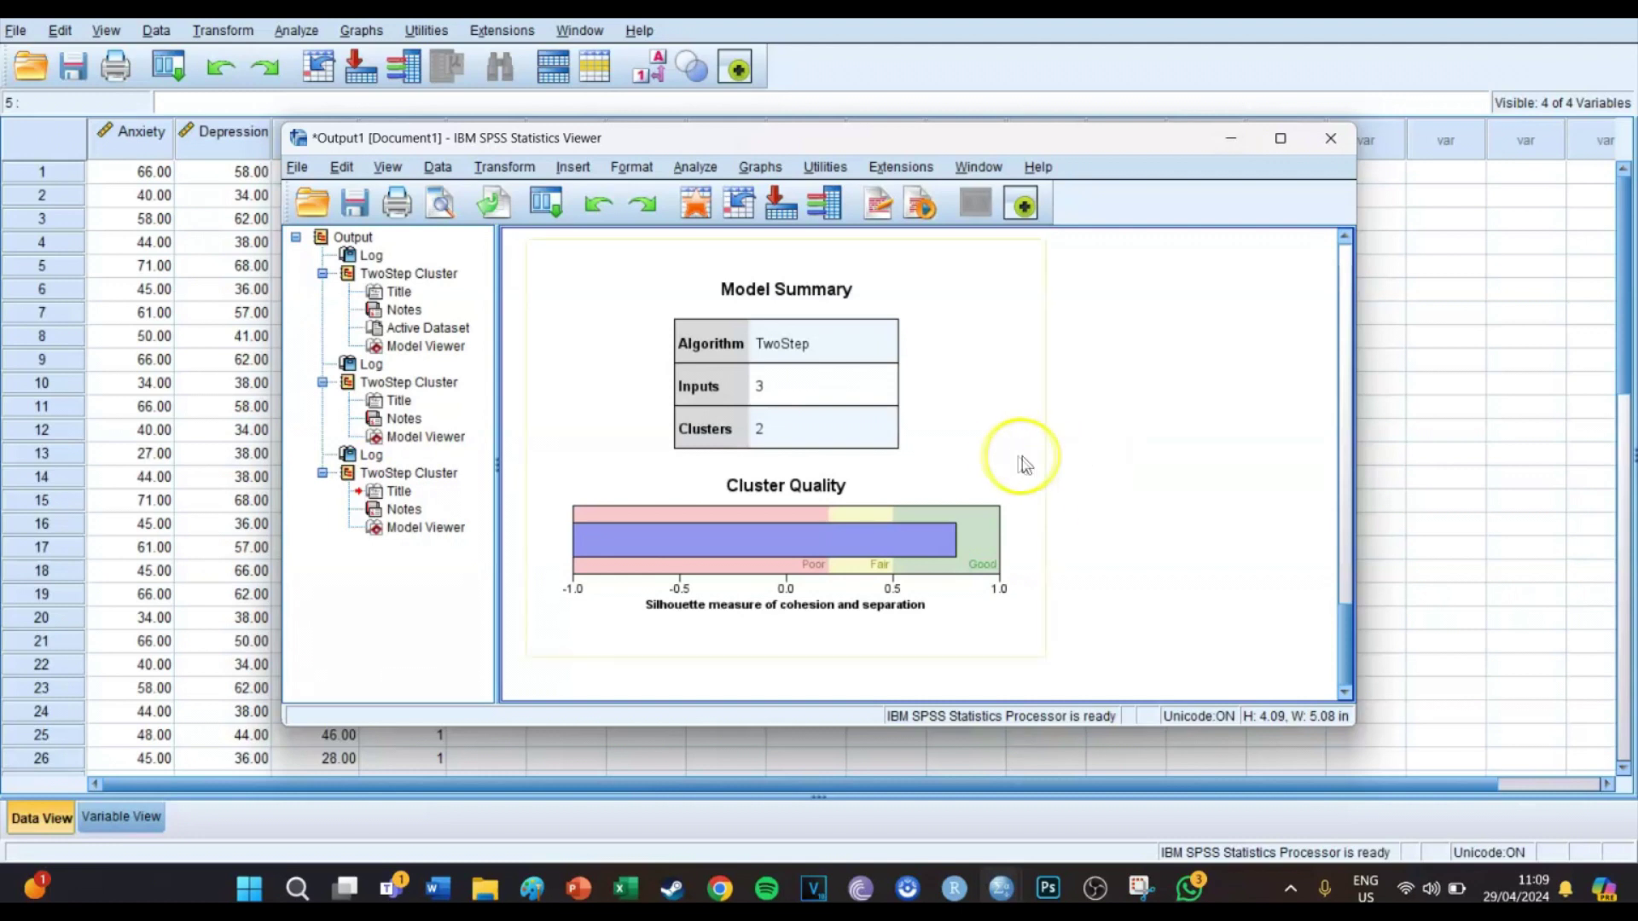
{"action": "left_click", "coordinate": [950, 443]}
{"action": "double_click", "coordinate": [949, 443]}
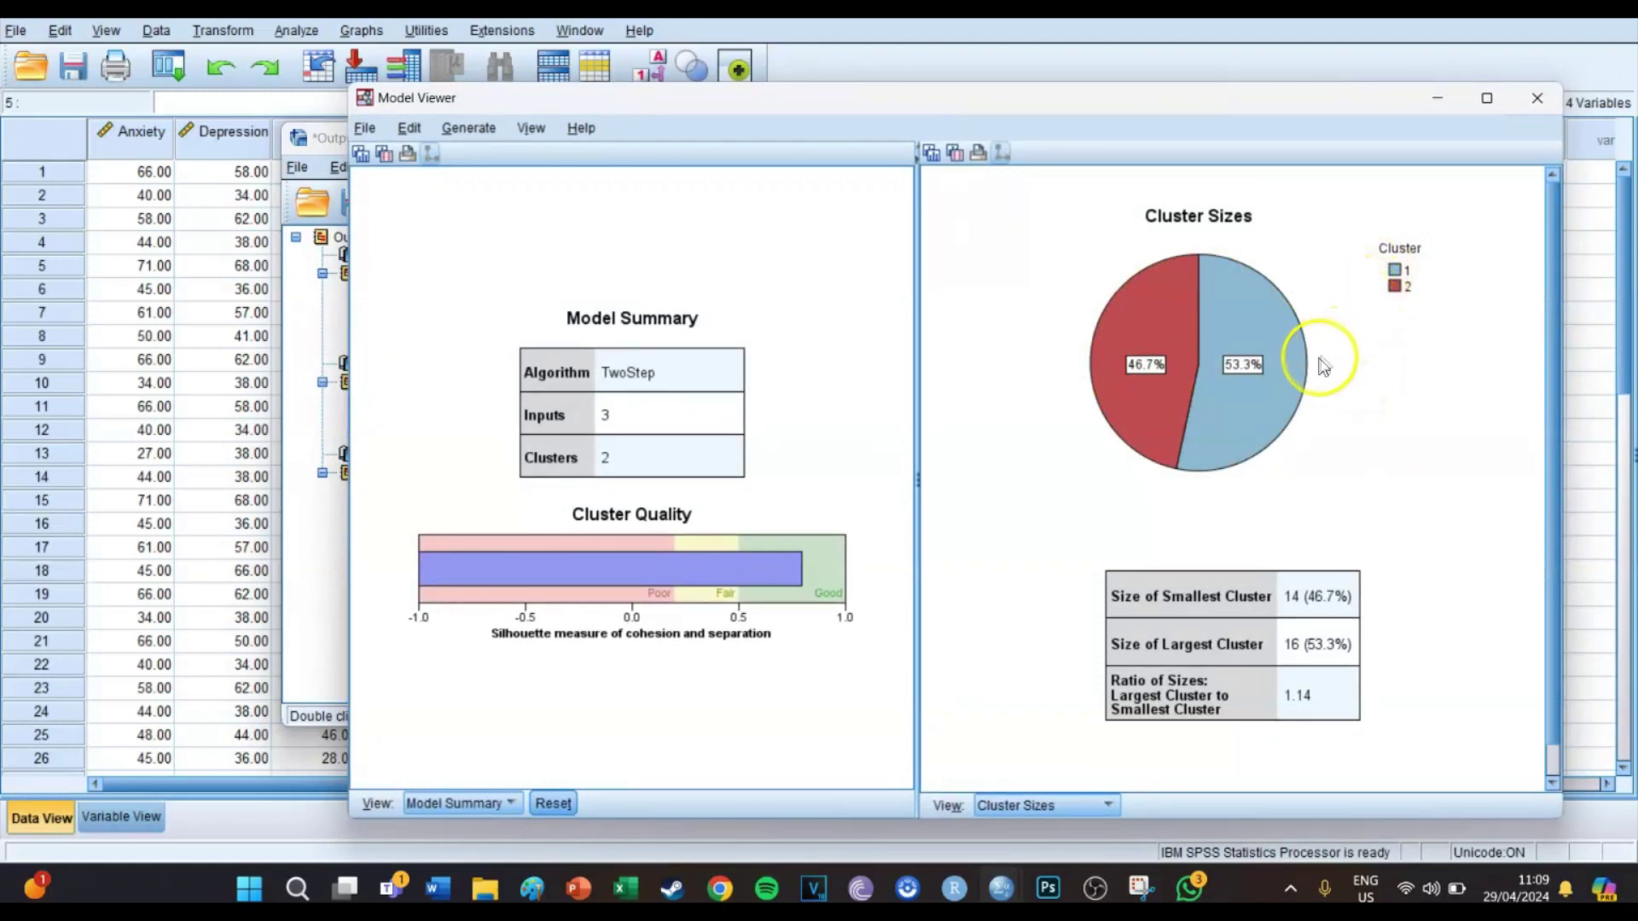
{"action": "mouse_move", "coordinate": [1295, 375]}
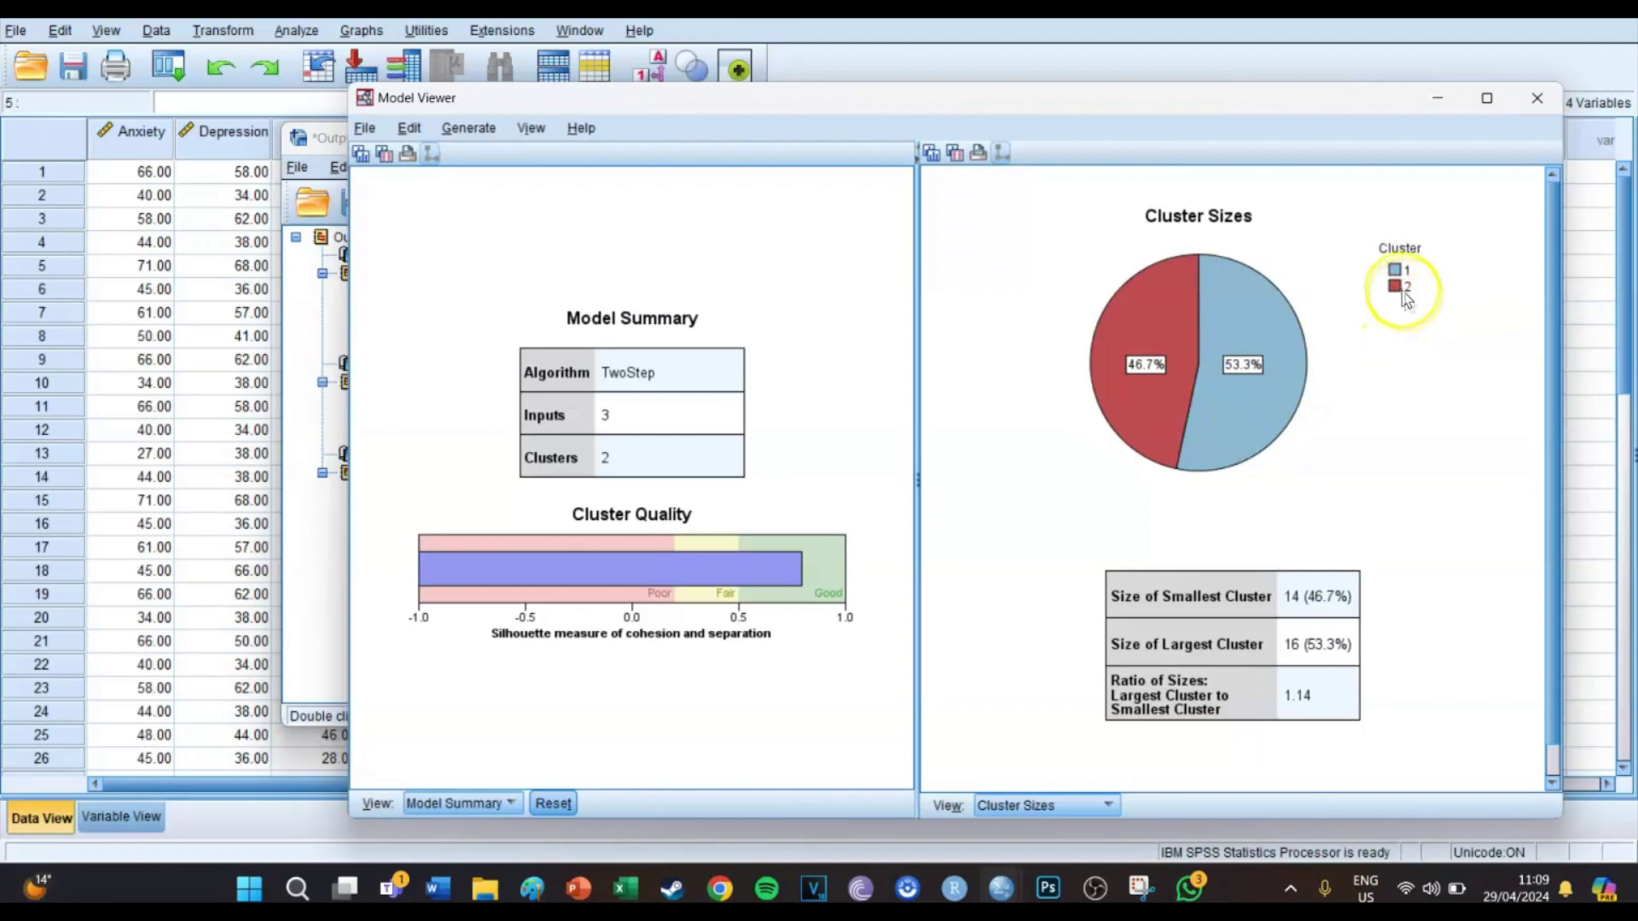
{"action": "mouse_move", "coordinate": [1138, 409]}
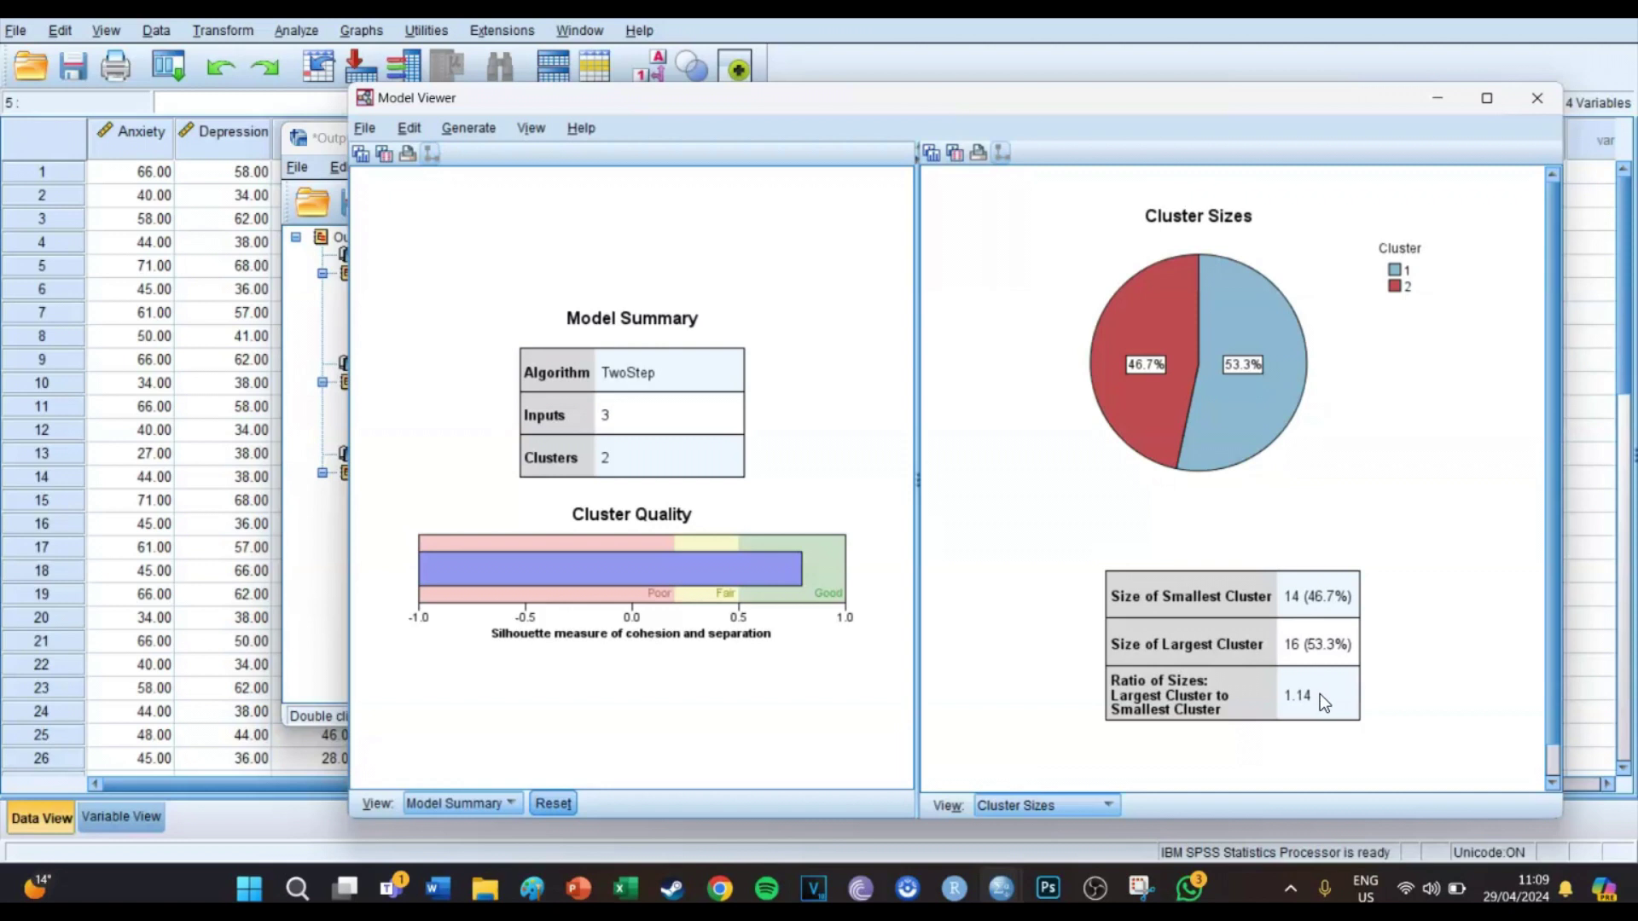
{"action": "mouse_move", "coordinate": [1262, 452]}
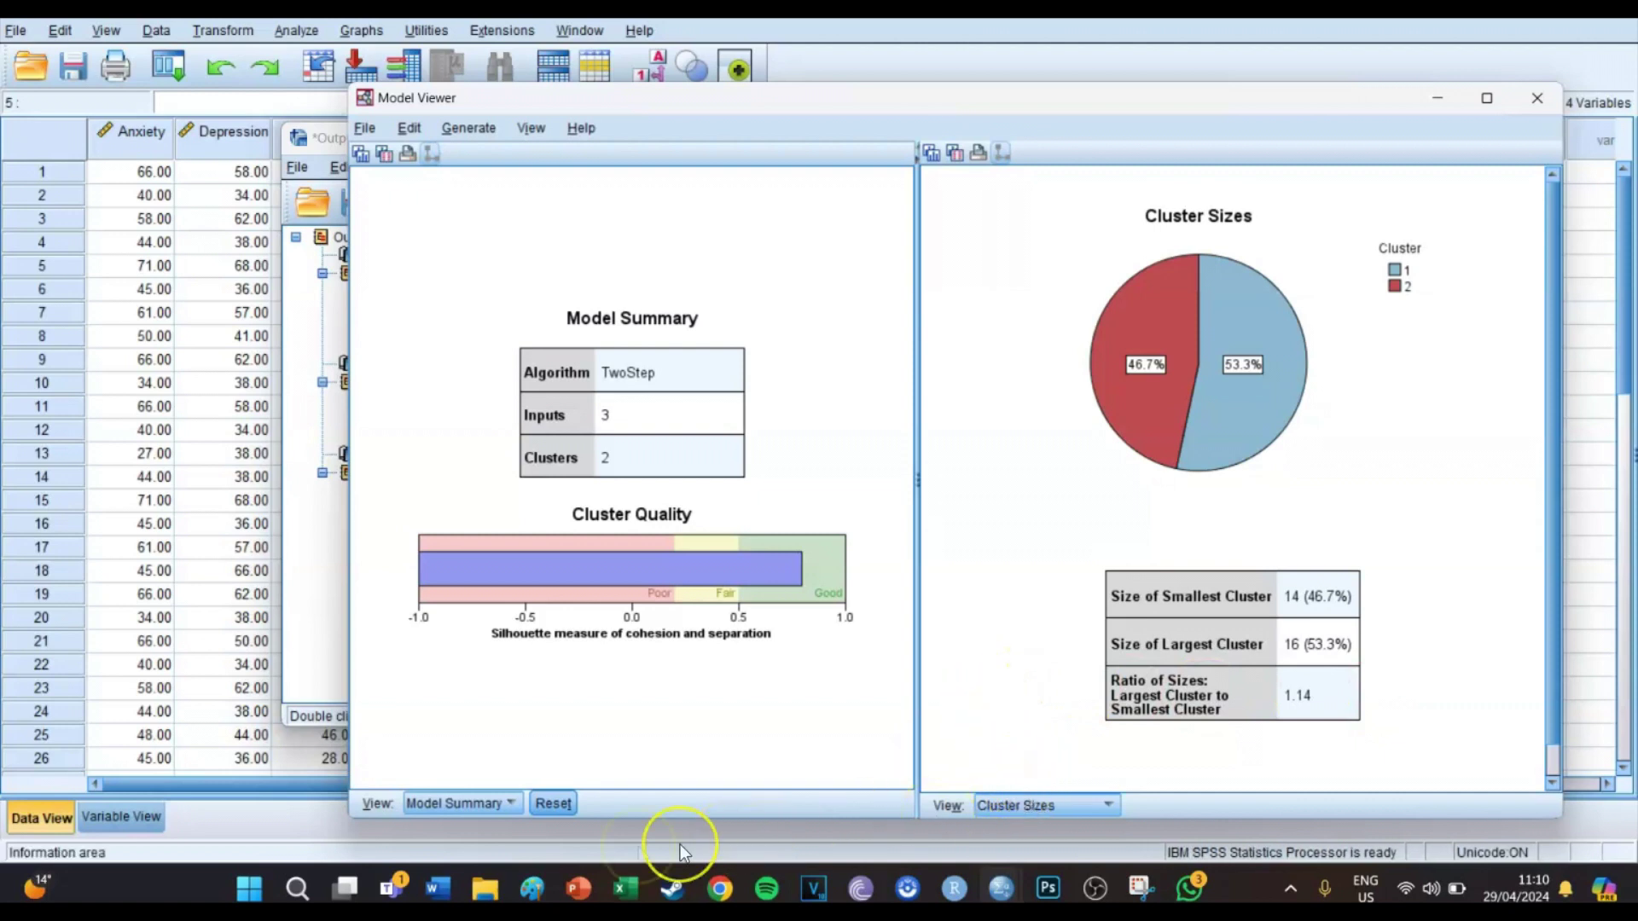
Step: Switch the left pane to the Clusters view and select cluster 1's column
{"action": "left_click", "coordinate": [485, 804]}
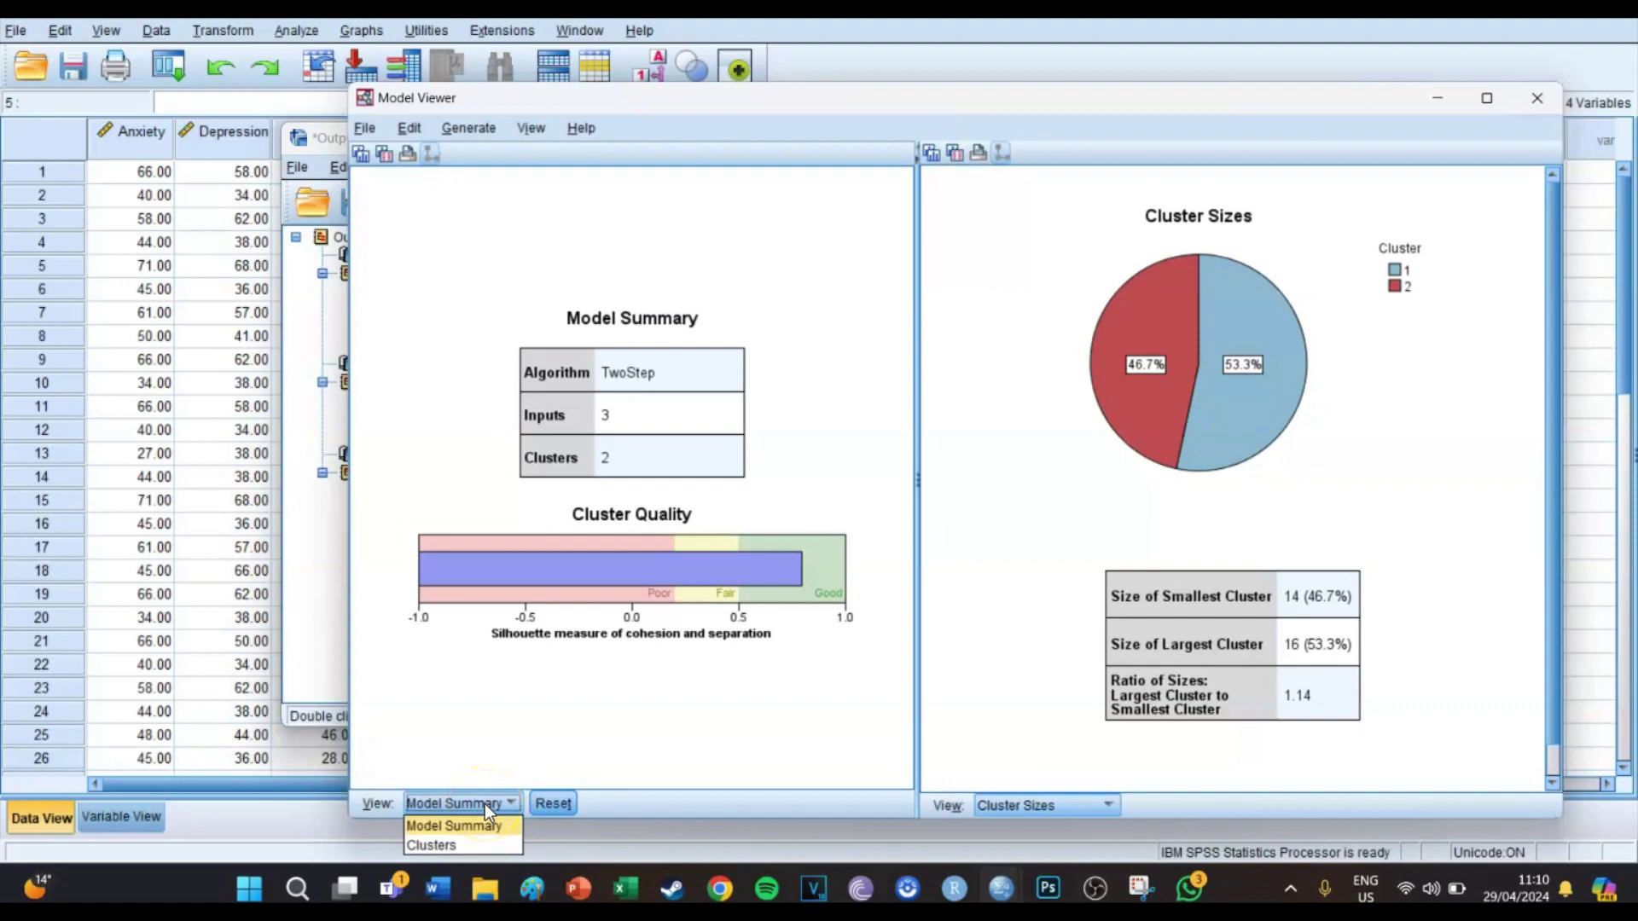
{"action": "left_click", "coordinate": [463, 844]}
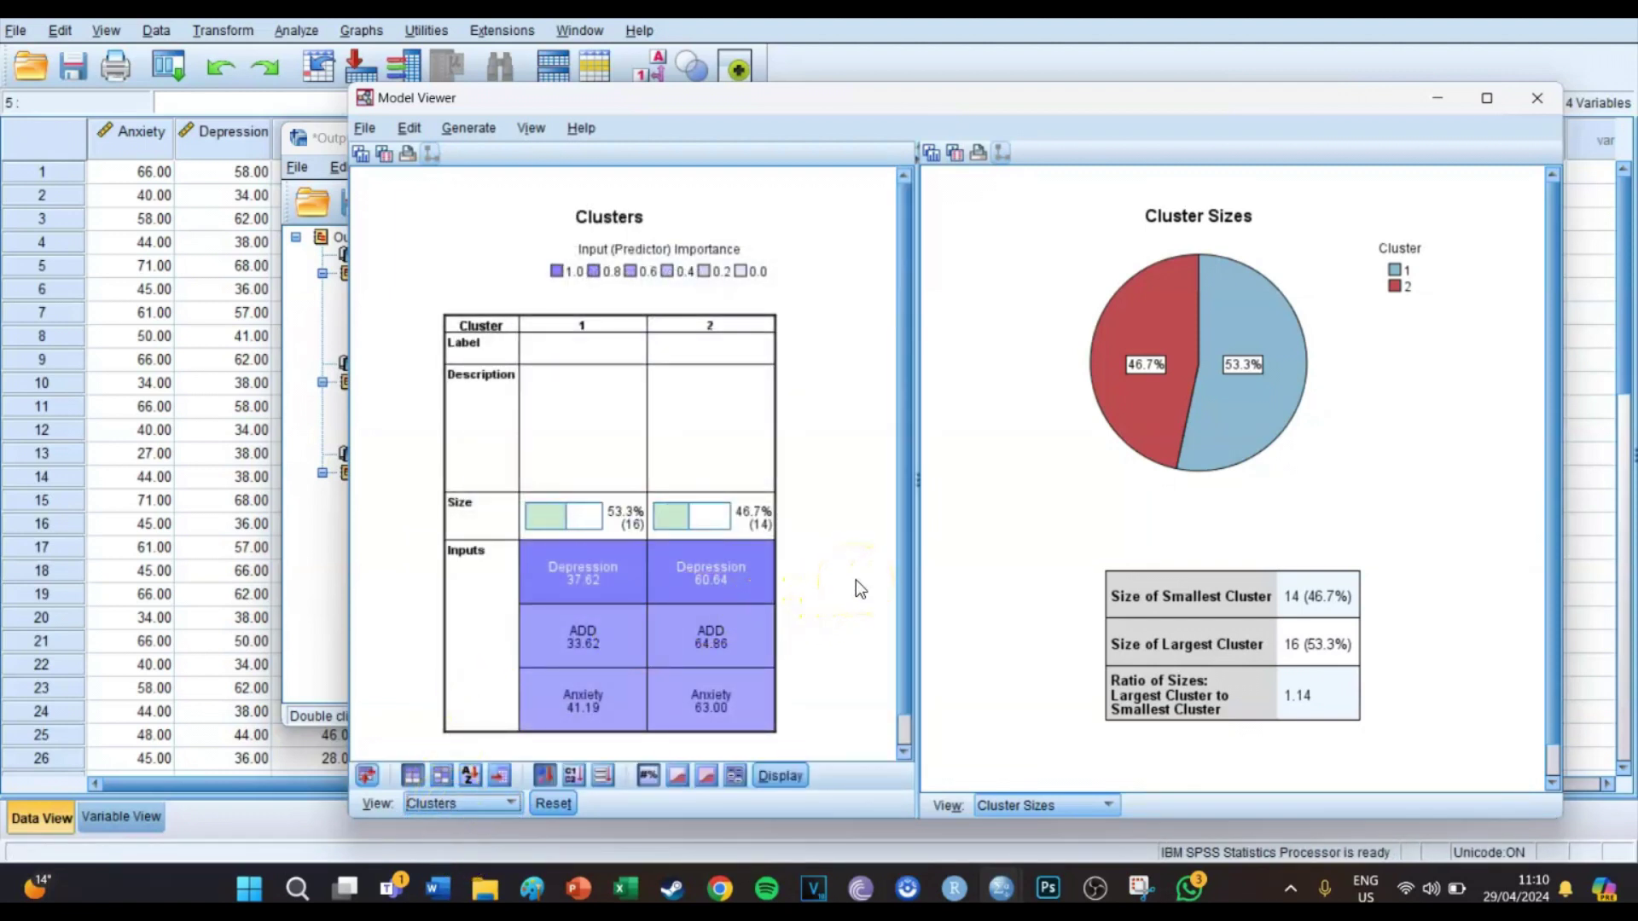
{"action": "left_click", "coordinate": [638, 375]}
{"action": "left_click", "coordinate": [587, 322]}
{"action": "left_click", "coordinate": [586, 374]}
Step: Compare the Depression means of cluster 1 (37.62) and cluster 2 (60.64)
{"action": "left_click", "coordinate": [568, 584]}
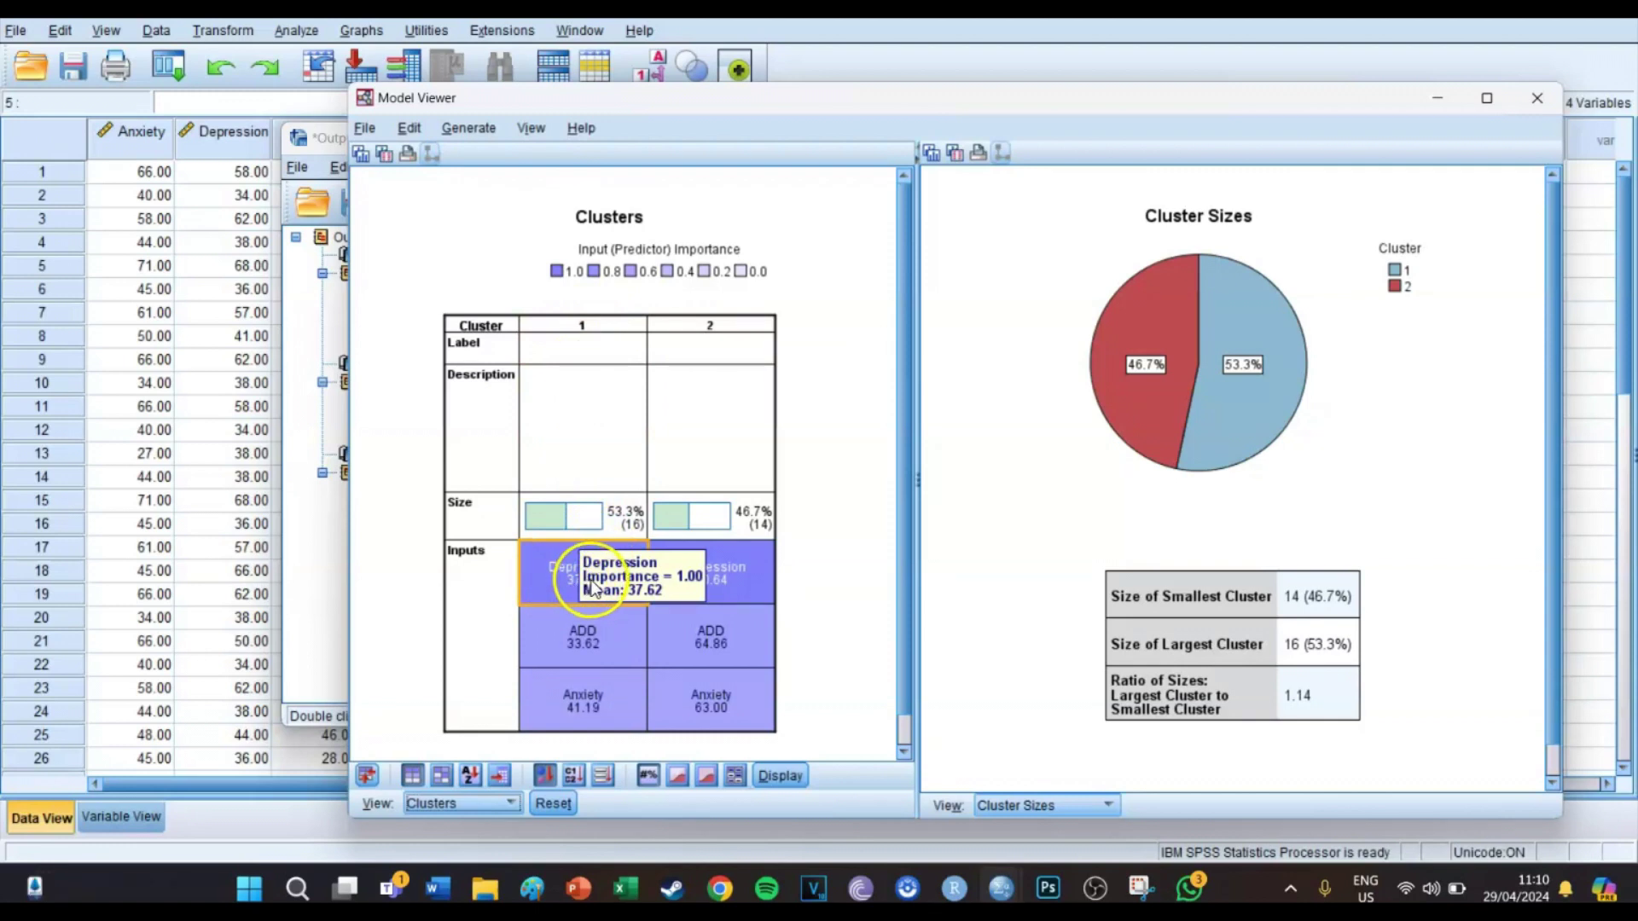
{"action": "left_click", "coordinate": [725, 575]}
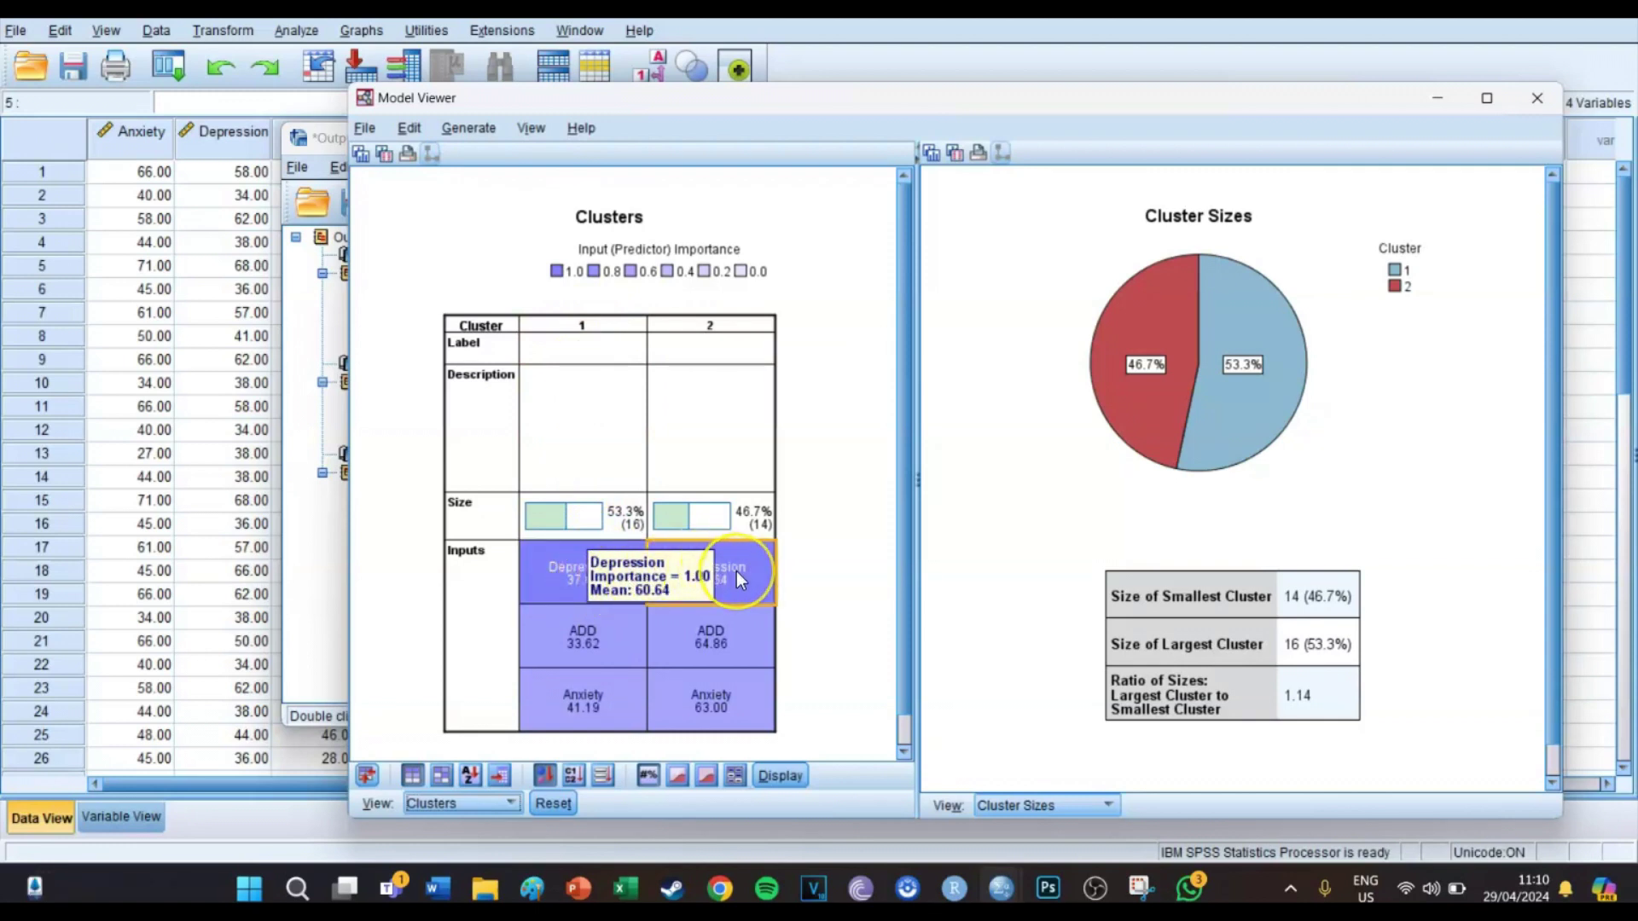
{"action": "left_click", "coordinate": [865, 584]}
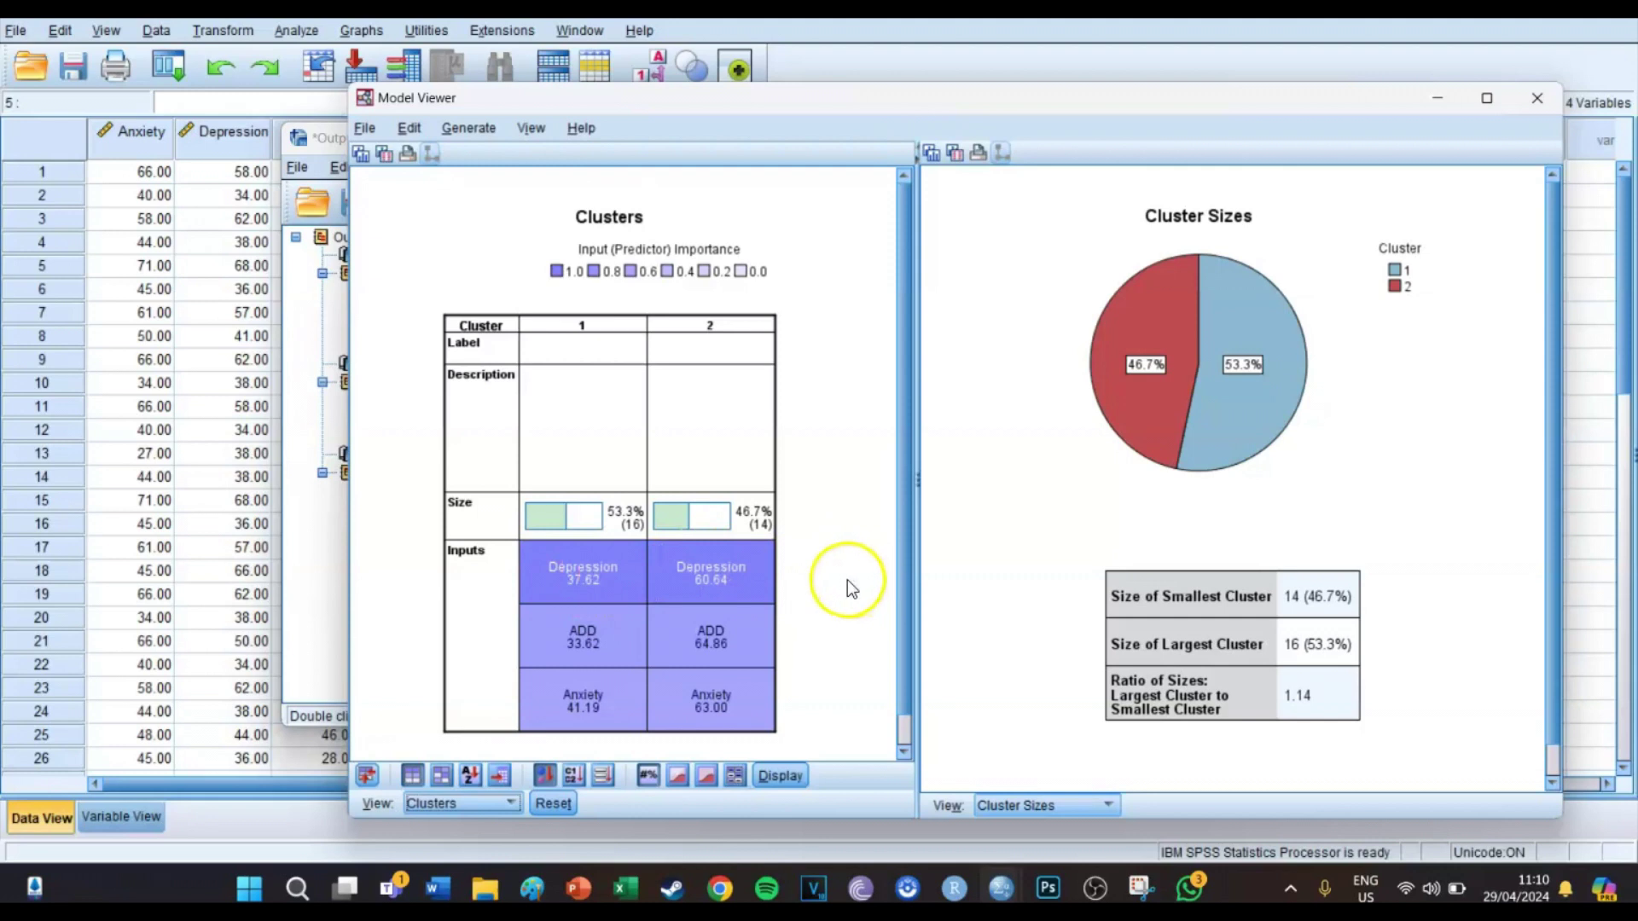
{"action": "mouse_move", "coordinate": [608, 597]}
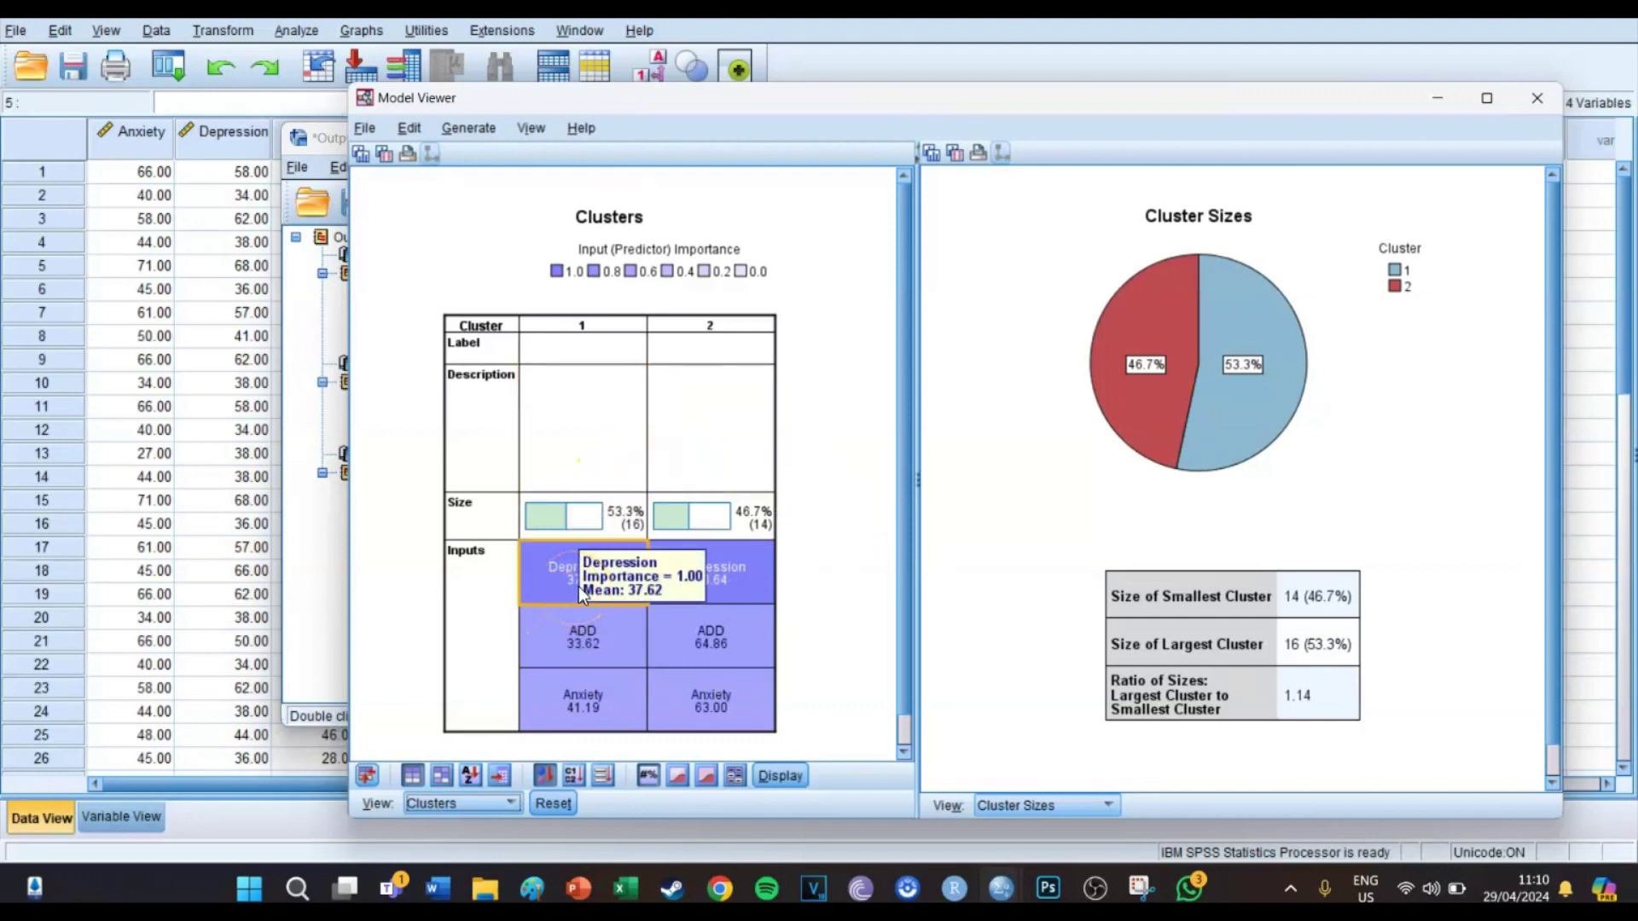
{"action": "left_click", "coordinate": [802, 569]}
{"action": "left_click", "coordinate": [749, 587]}
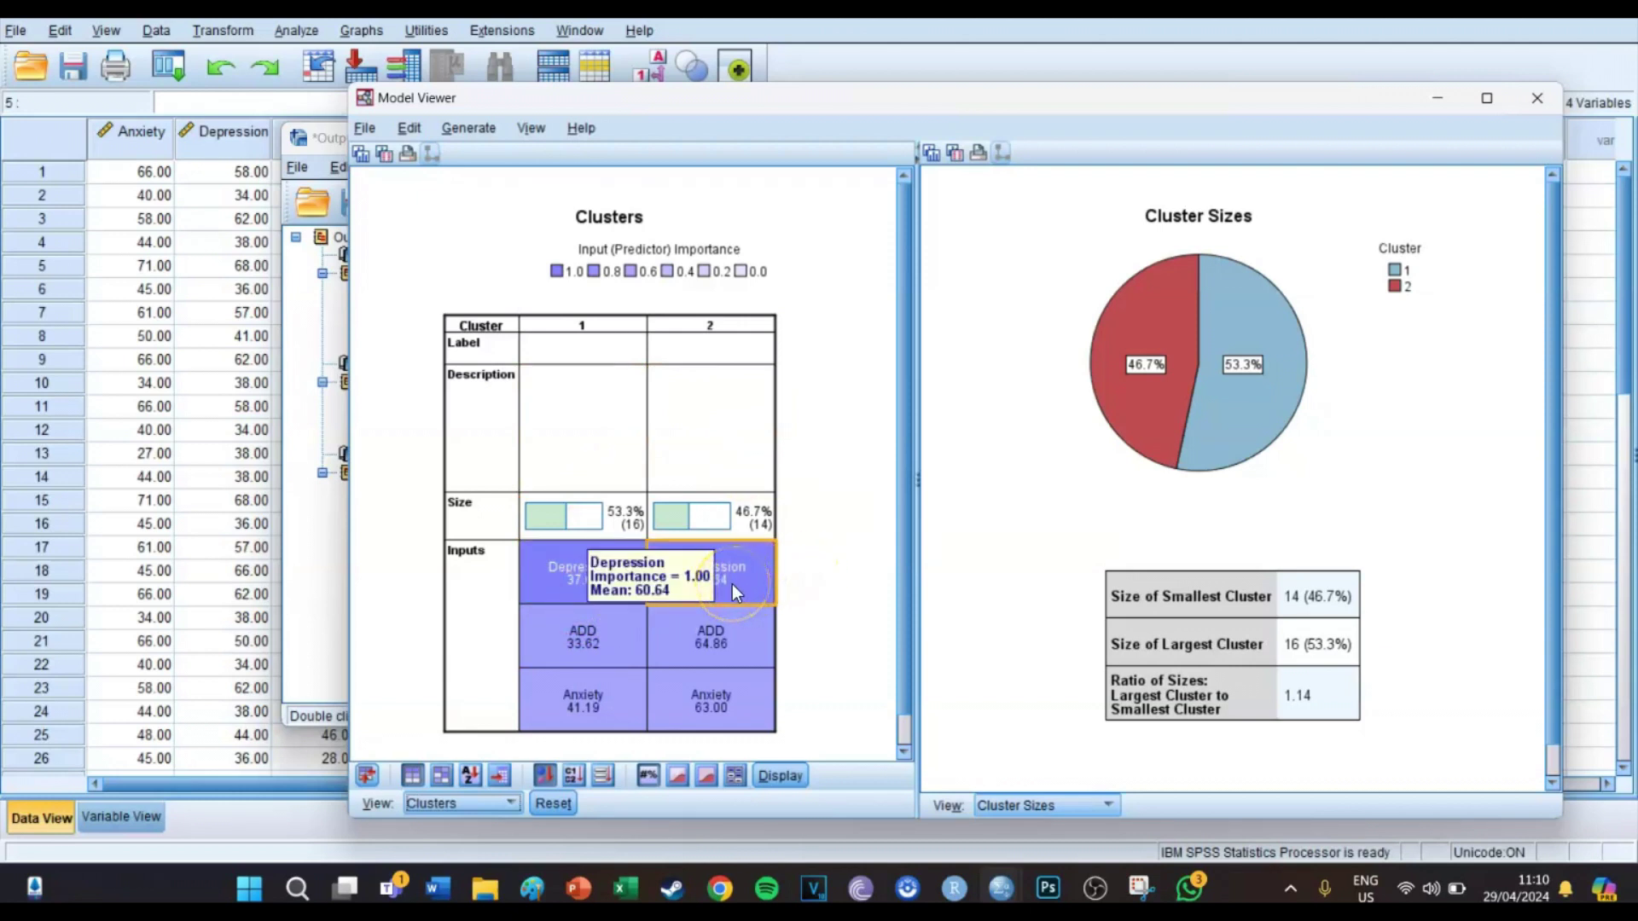
{"action": "left_click", "coordinate": [619, 581]}
{"action": "left_click", "coordinate": [727, 563]}
{"action": "left_click", "coordinate": [609, 590]}
{"action": "left_click", "coordinate": [731, 566]}
{"action": "left_click", "coordinate": [616, 584]}
{"action": "left_click", "coordinate": [677, 581]}
{"action": "left_click", "coordinate": [680, 580]}
{"action": "left_click", "coordinate": [634, 576]}
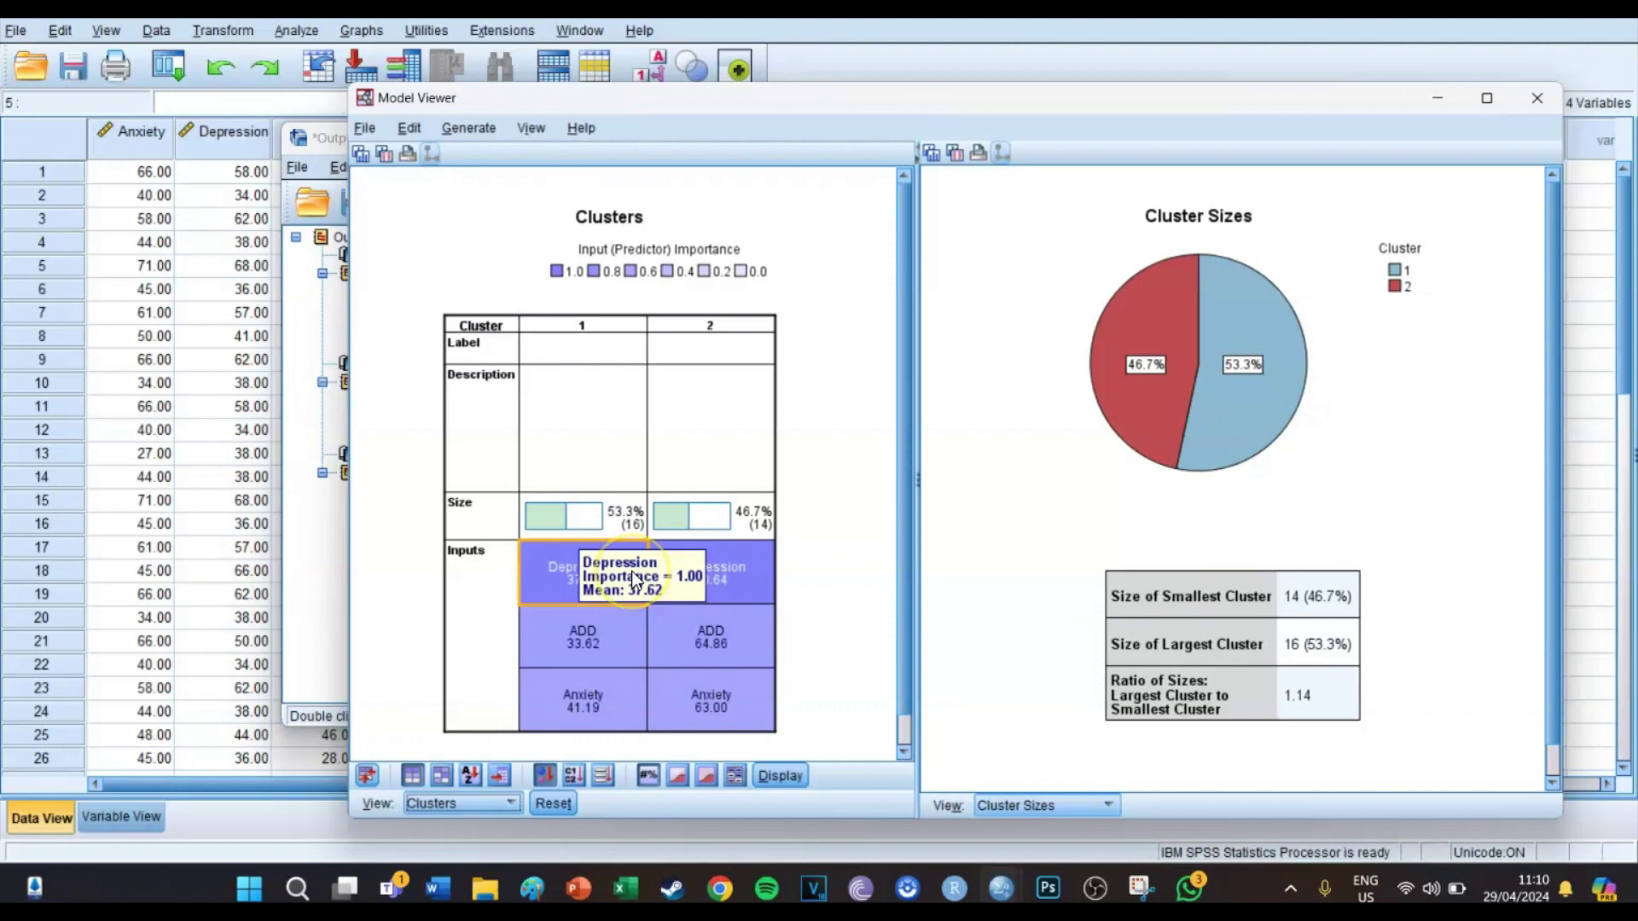
{"action": "left_click", "coordinate": [685, 579]}
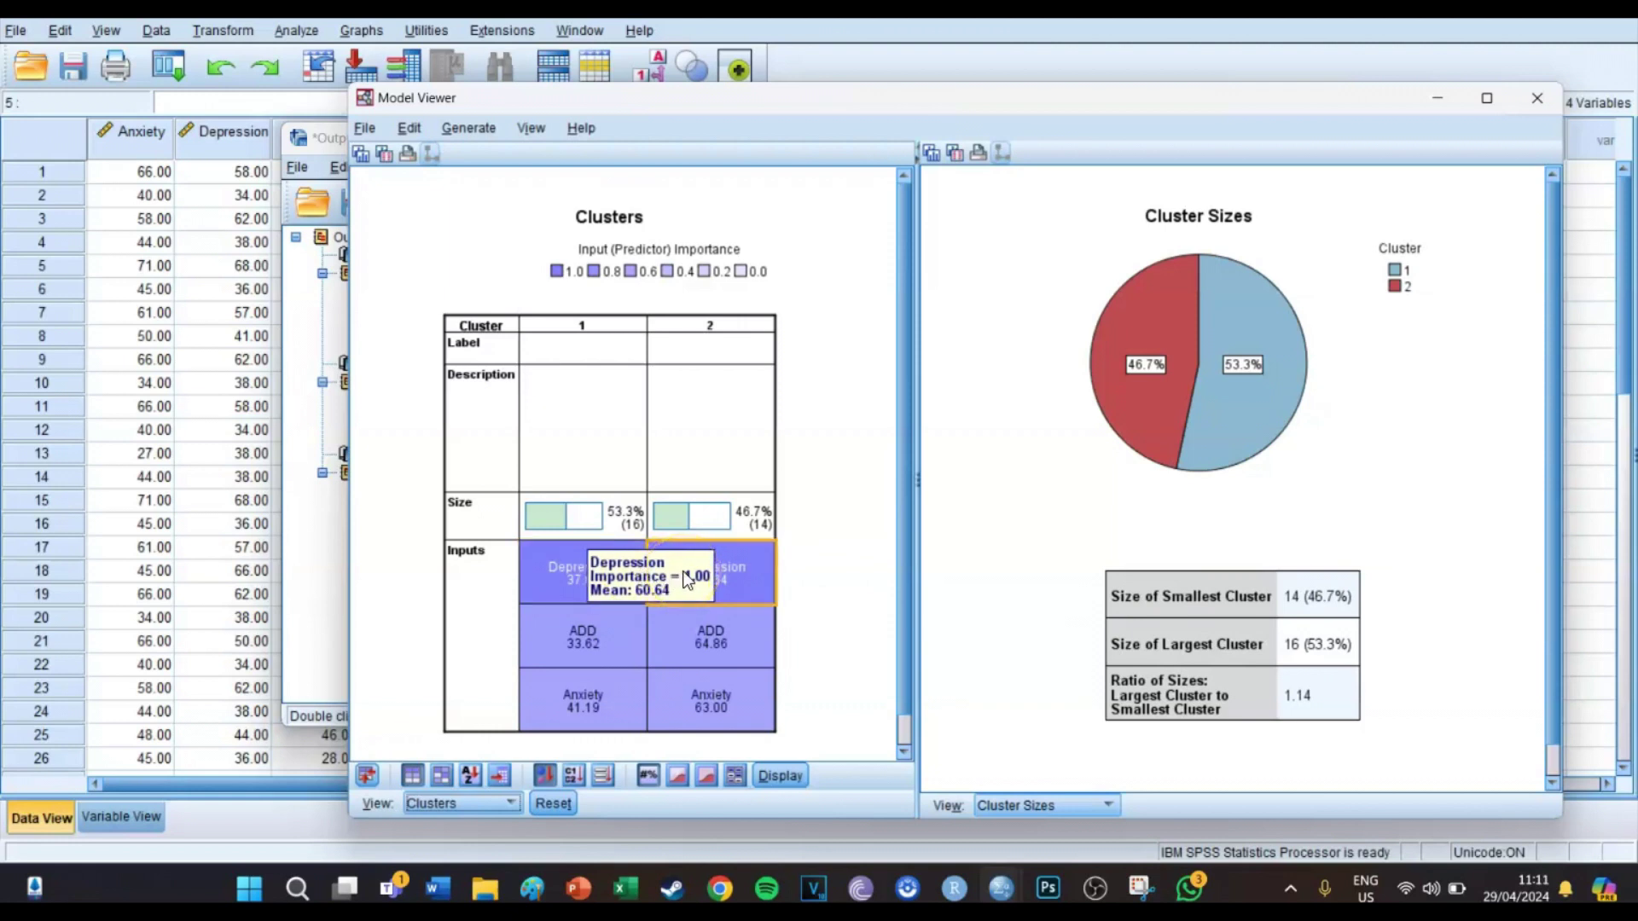
Step: Read the ADD means (cluster 2: 64.86) and Anxiety means (41.19 vs 63.00)
{"action": "left_click", "coordinate": [743, 638]}
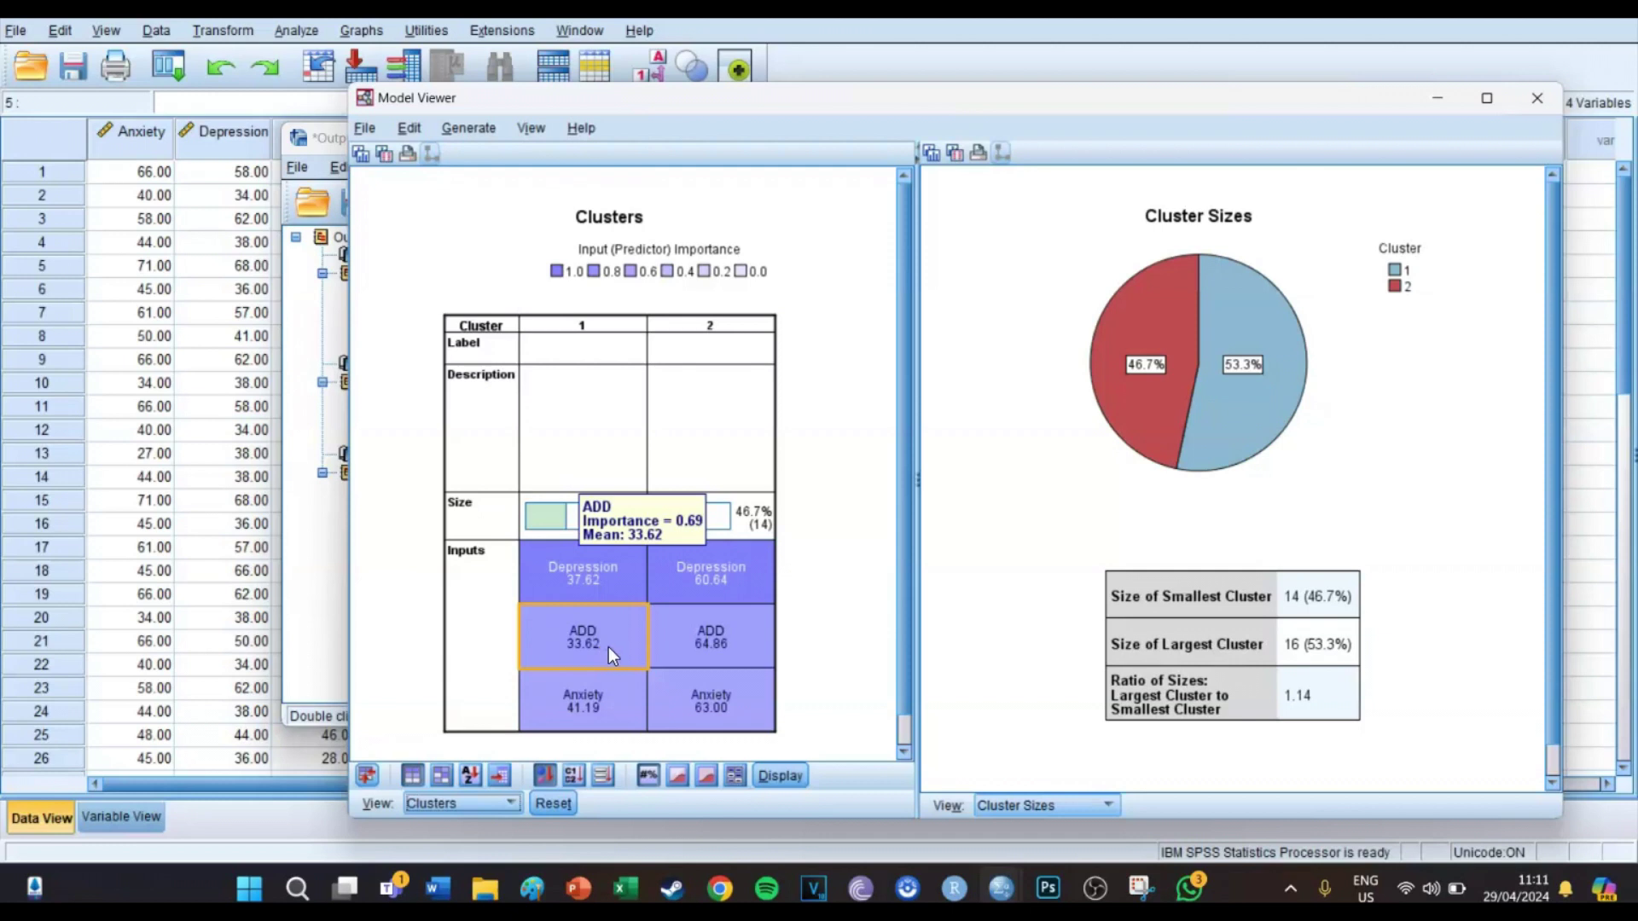
{"action": "left_click", "coordinate": [691, 650]}
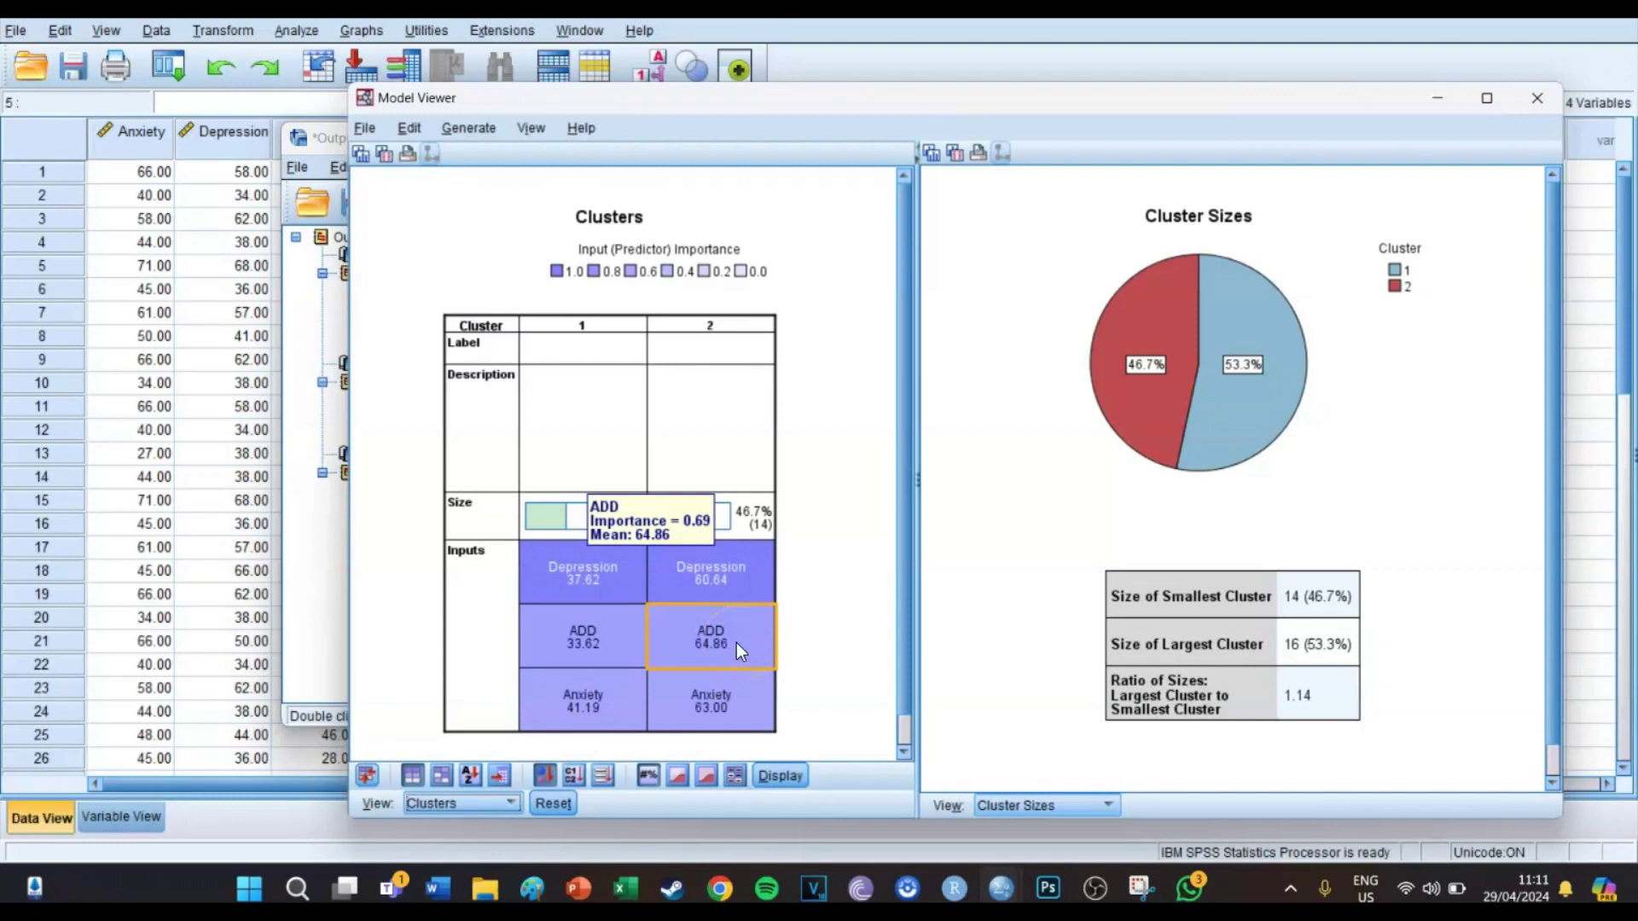
{"action": "left_click", "coordinate": [642, 687]}
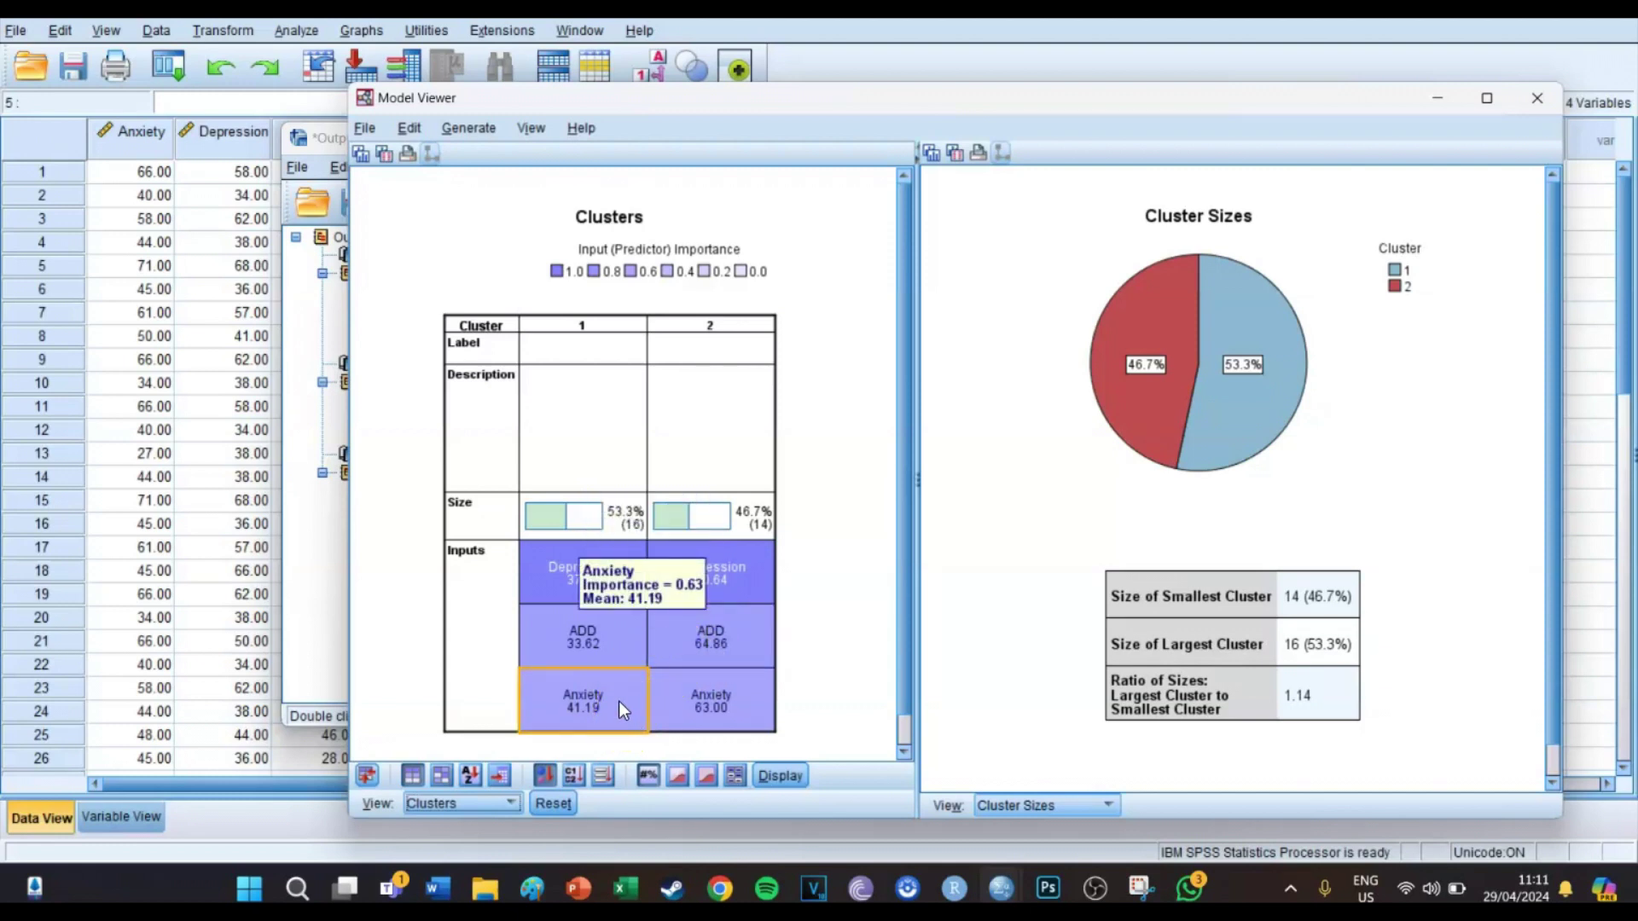
{"action": "left_click", "coordinate": [740, 704]}
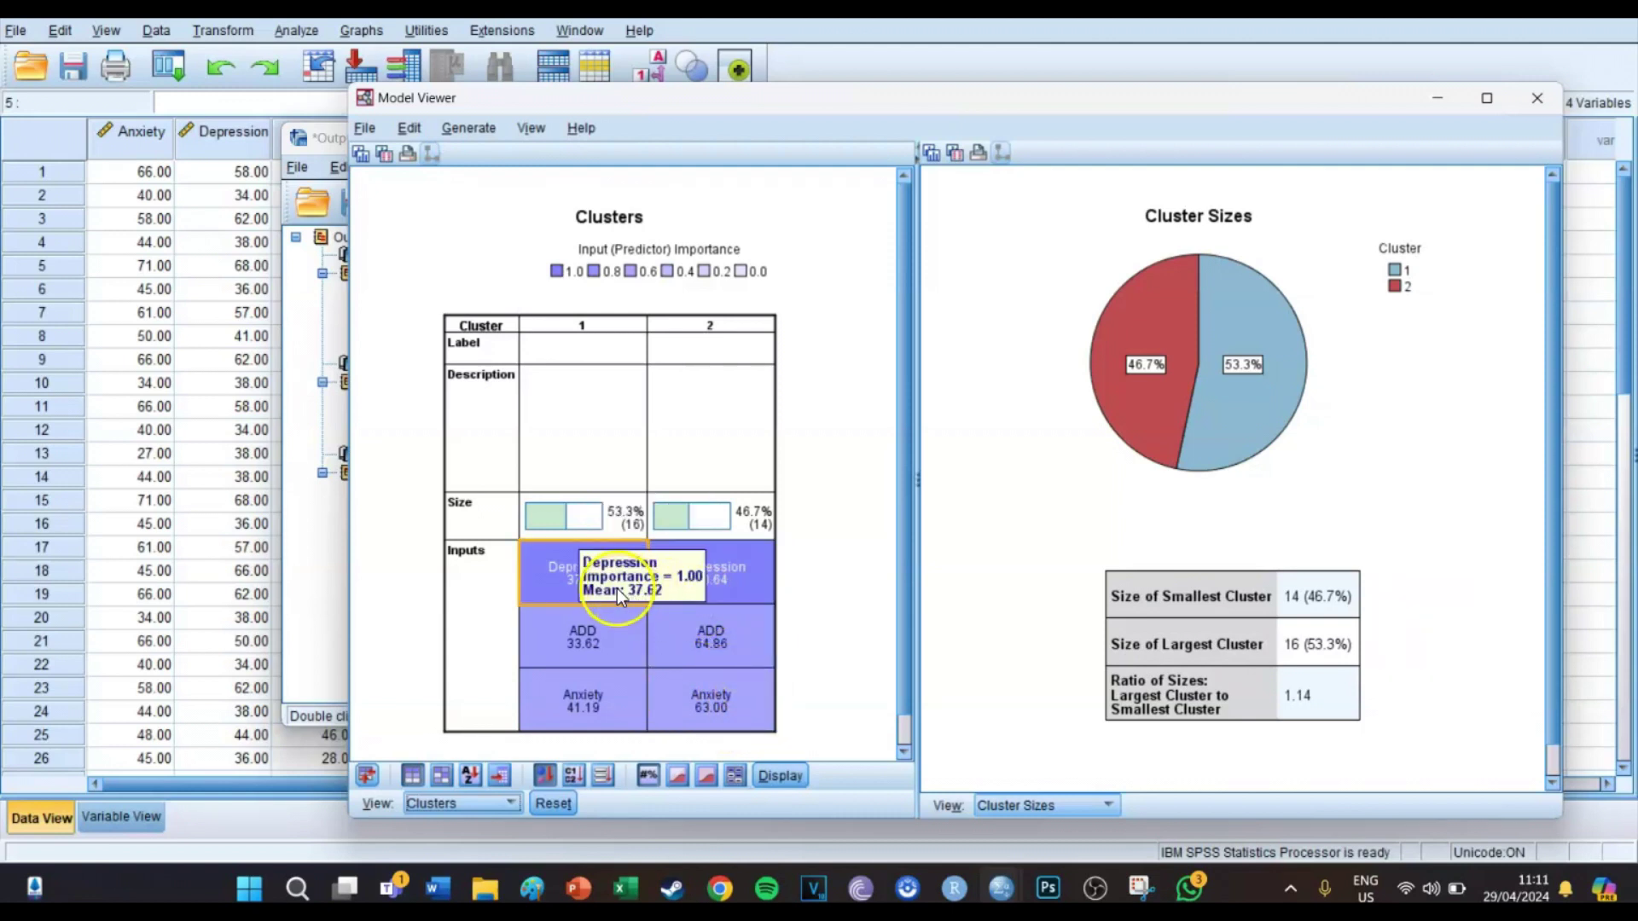
Step: View cell distributions of Depression, ADD and Anxiety for clusters 1 and 2
{"action": "left_click", "coordinate": [618, 593]}
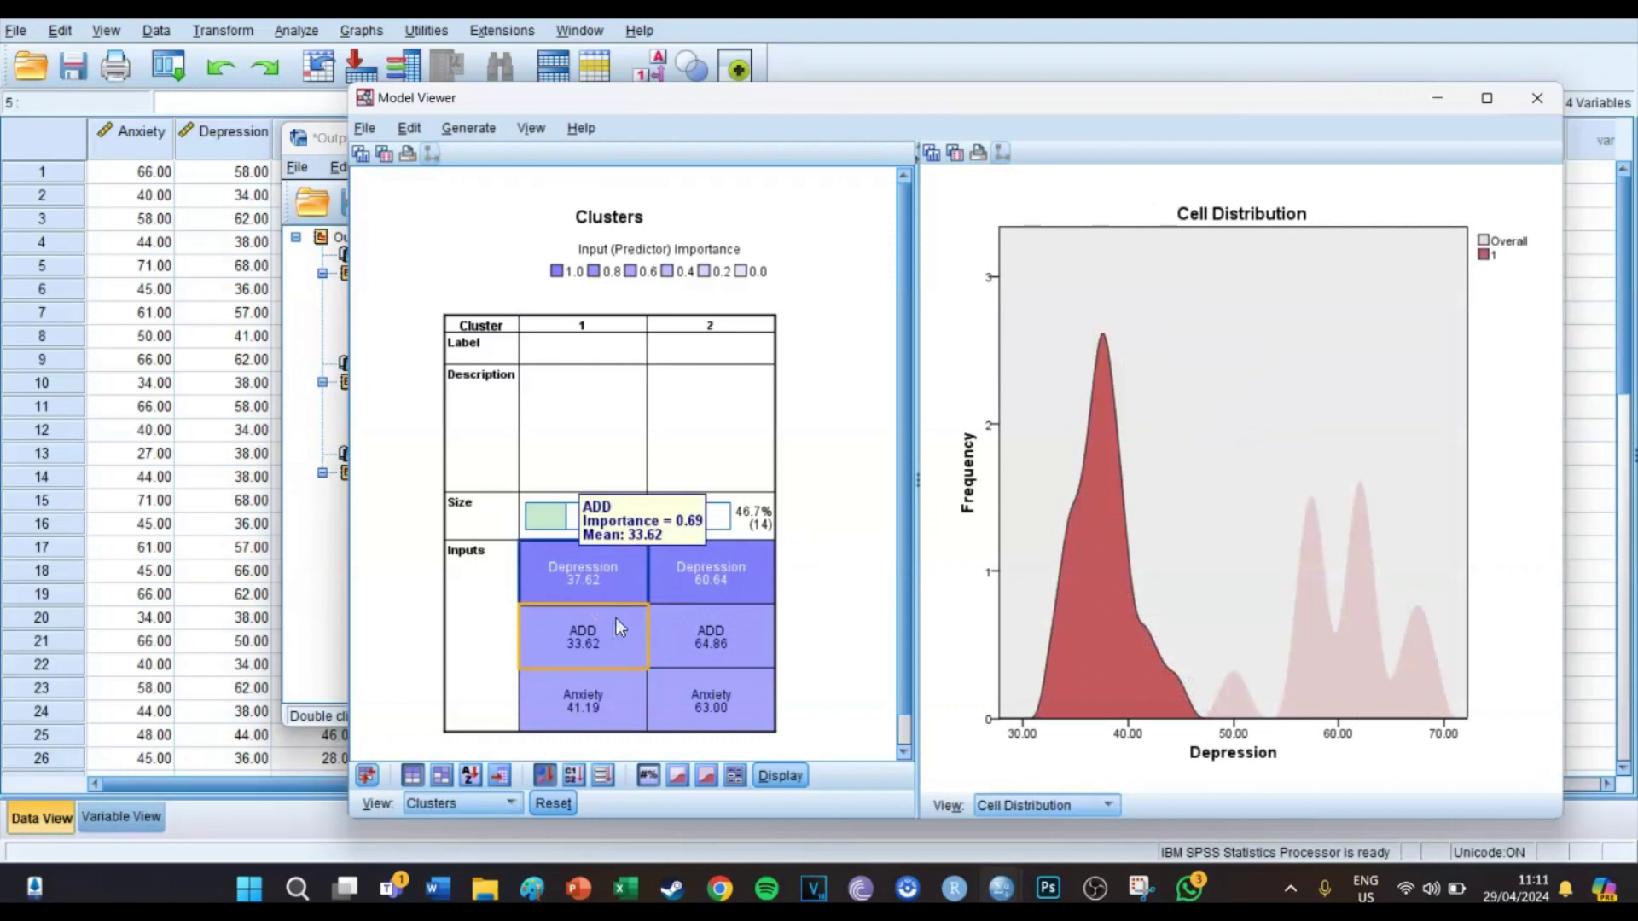
{"action": "left_click", "coordinate": [613, 630]}
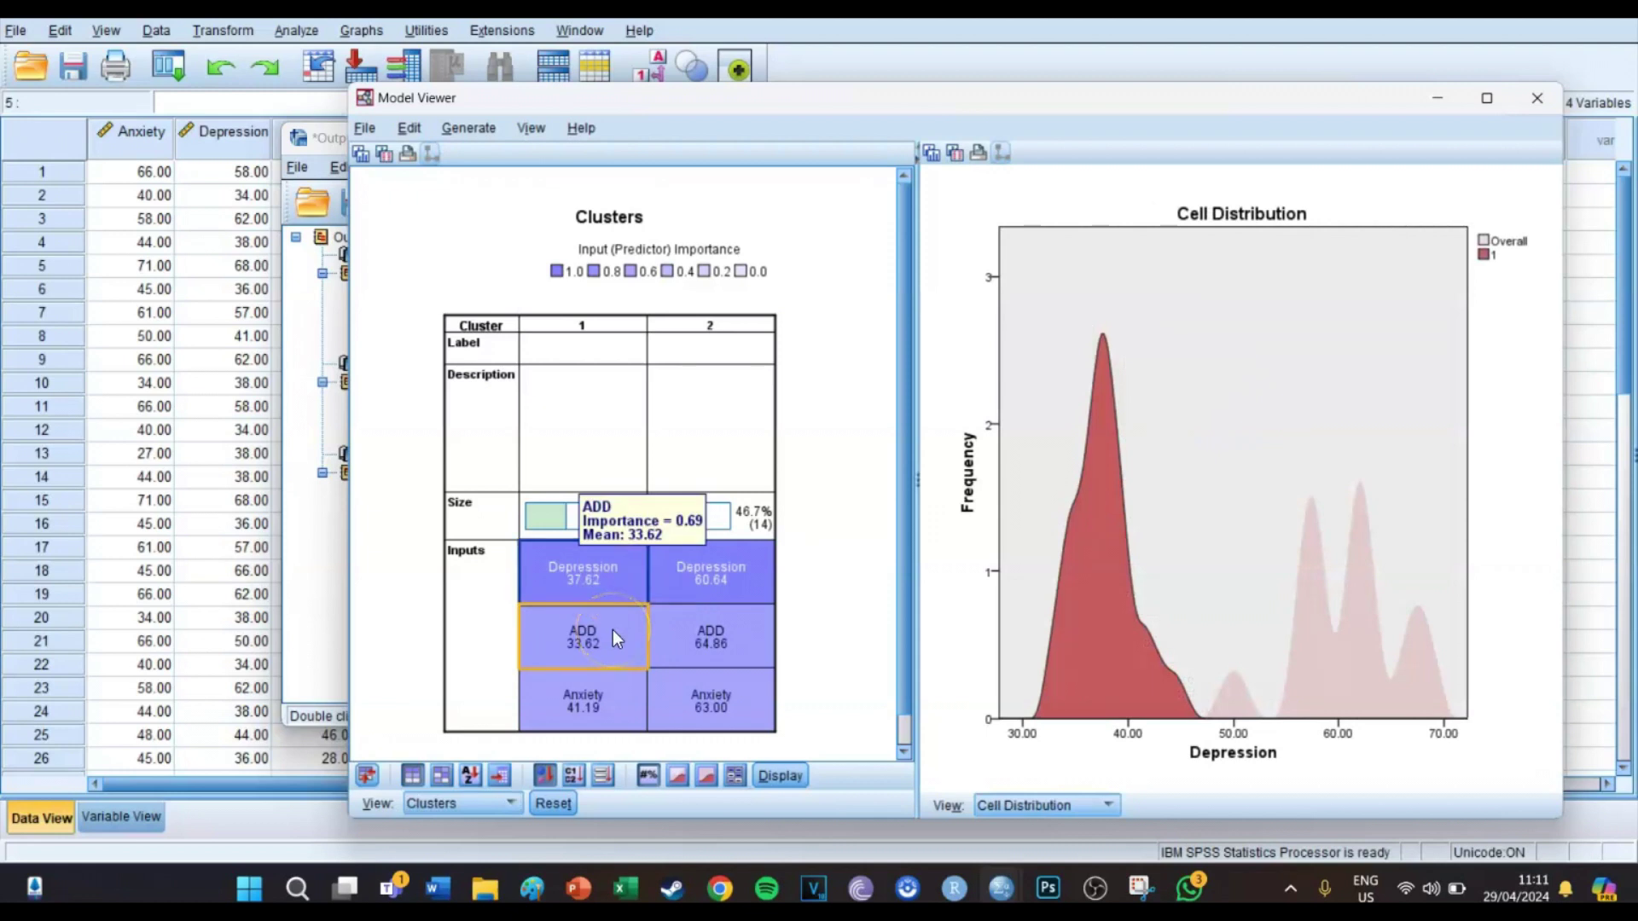
{"action": "left_click", "coordinate": [613, 698]}
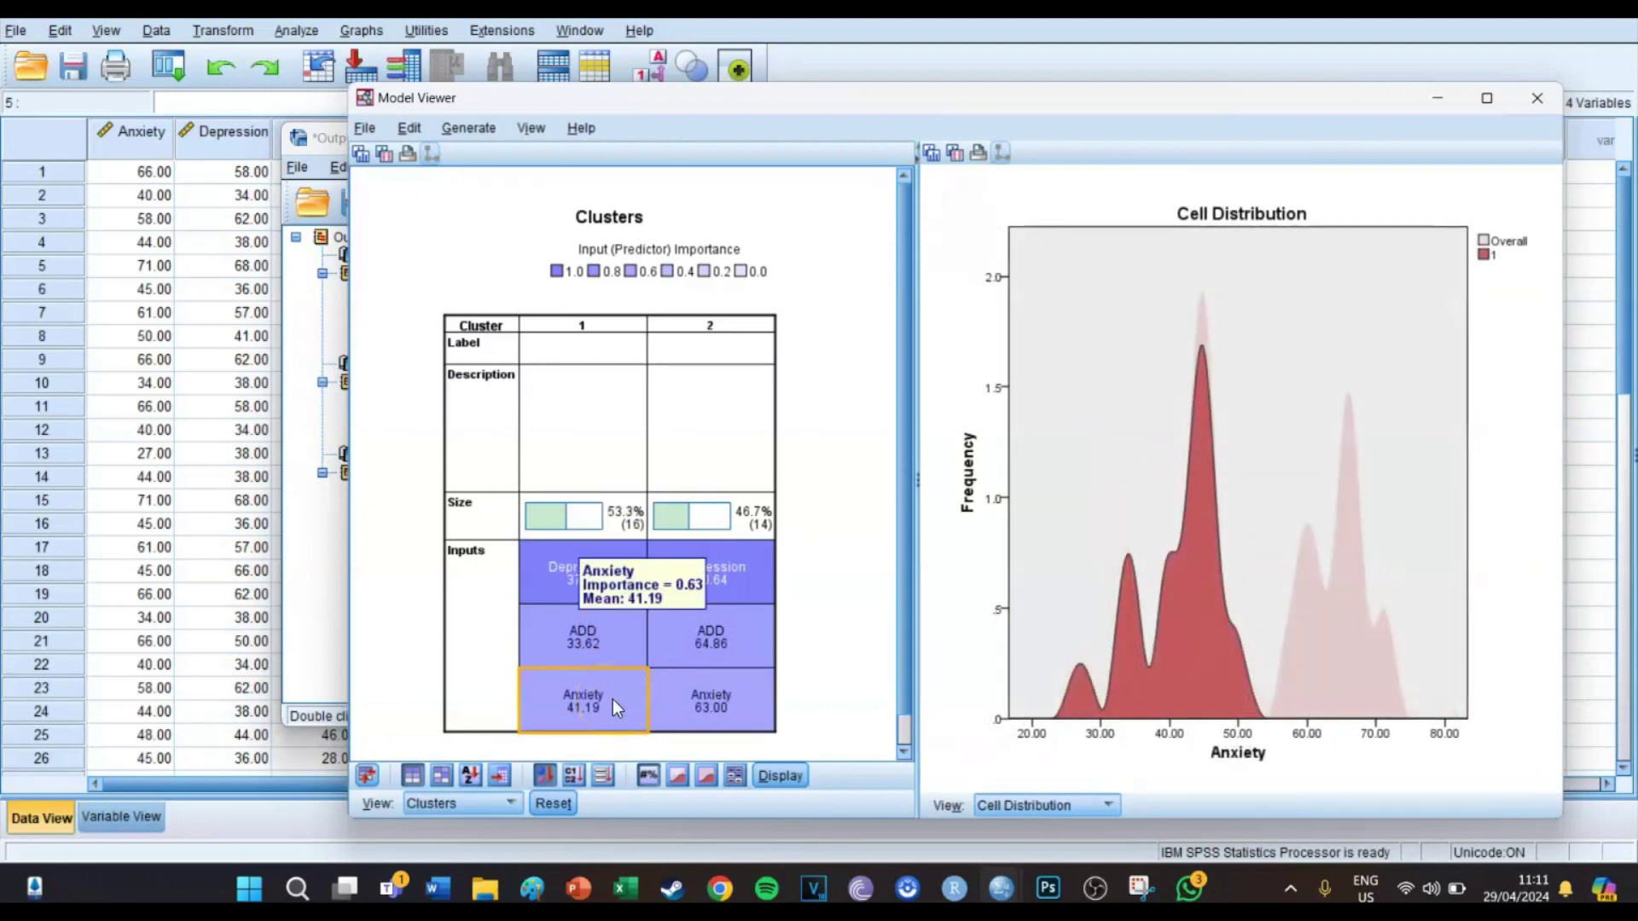
{"action": "left_click", "coordinate": [689, 694]}
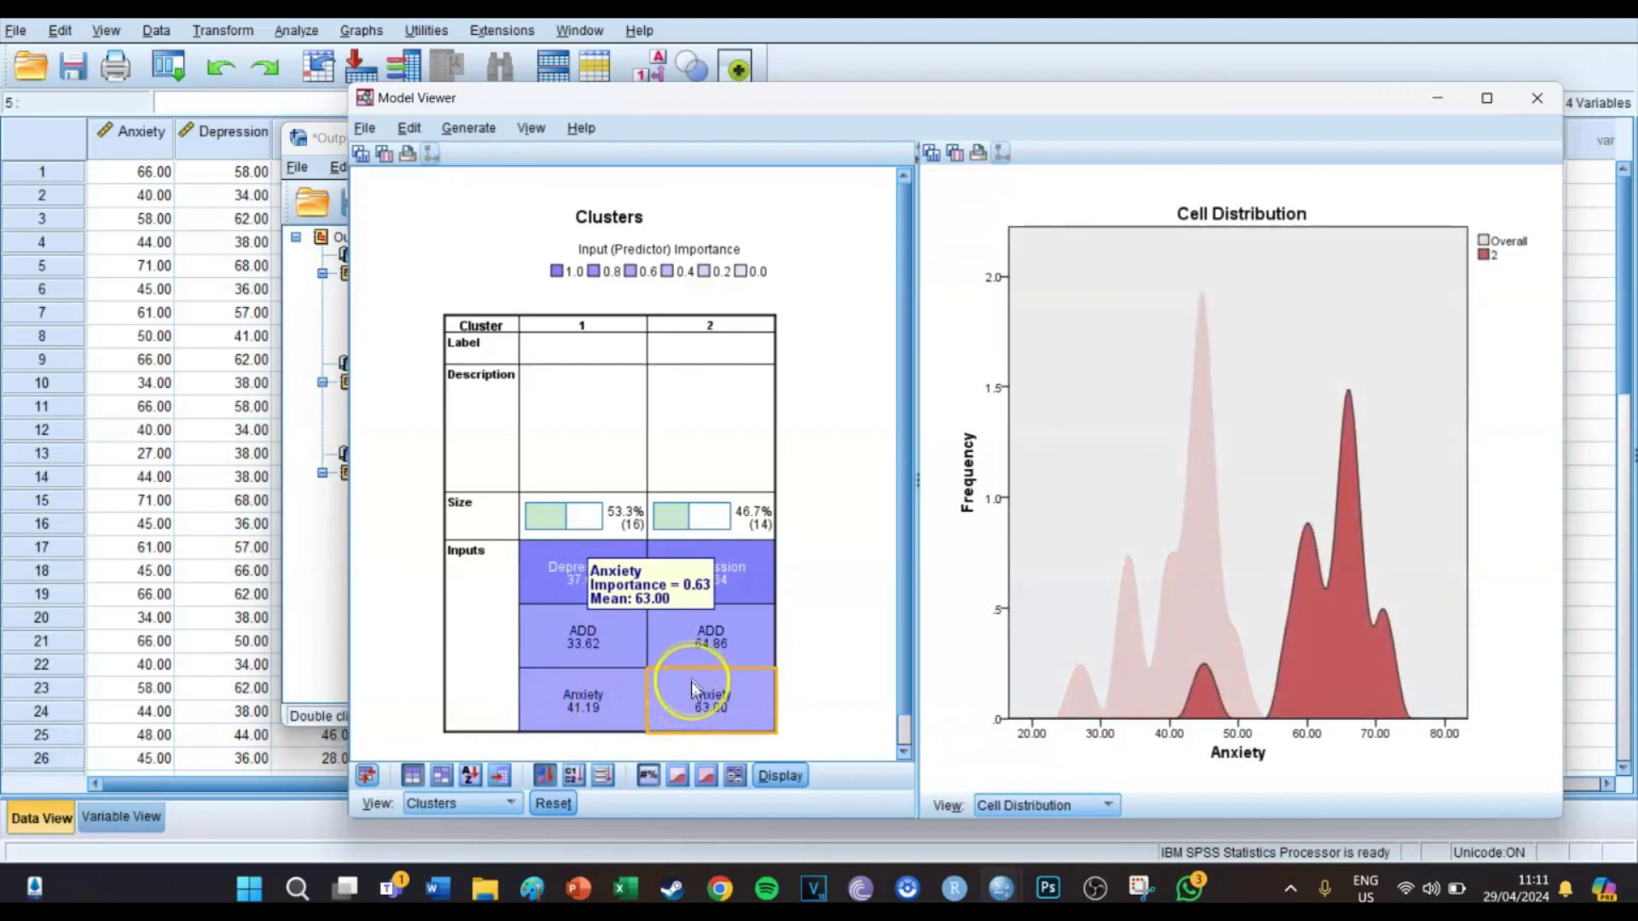
{"action": "left_click", "coordinate": [698, 638]}
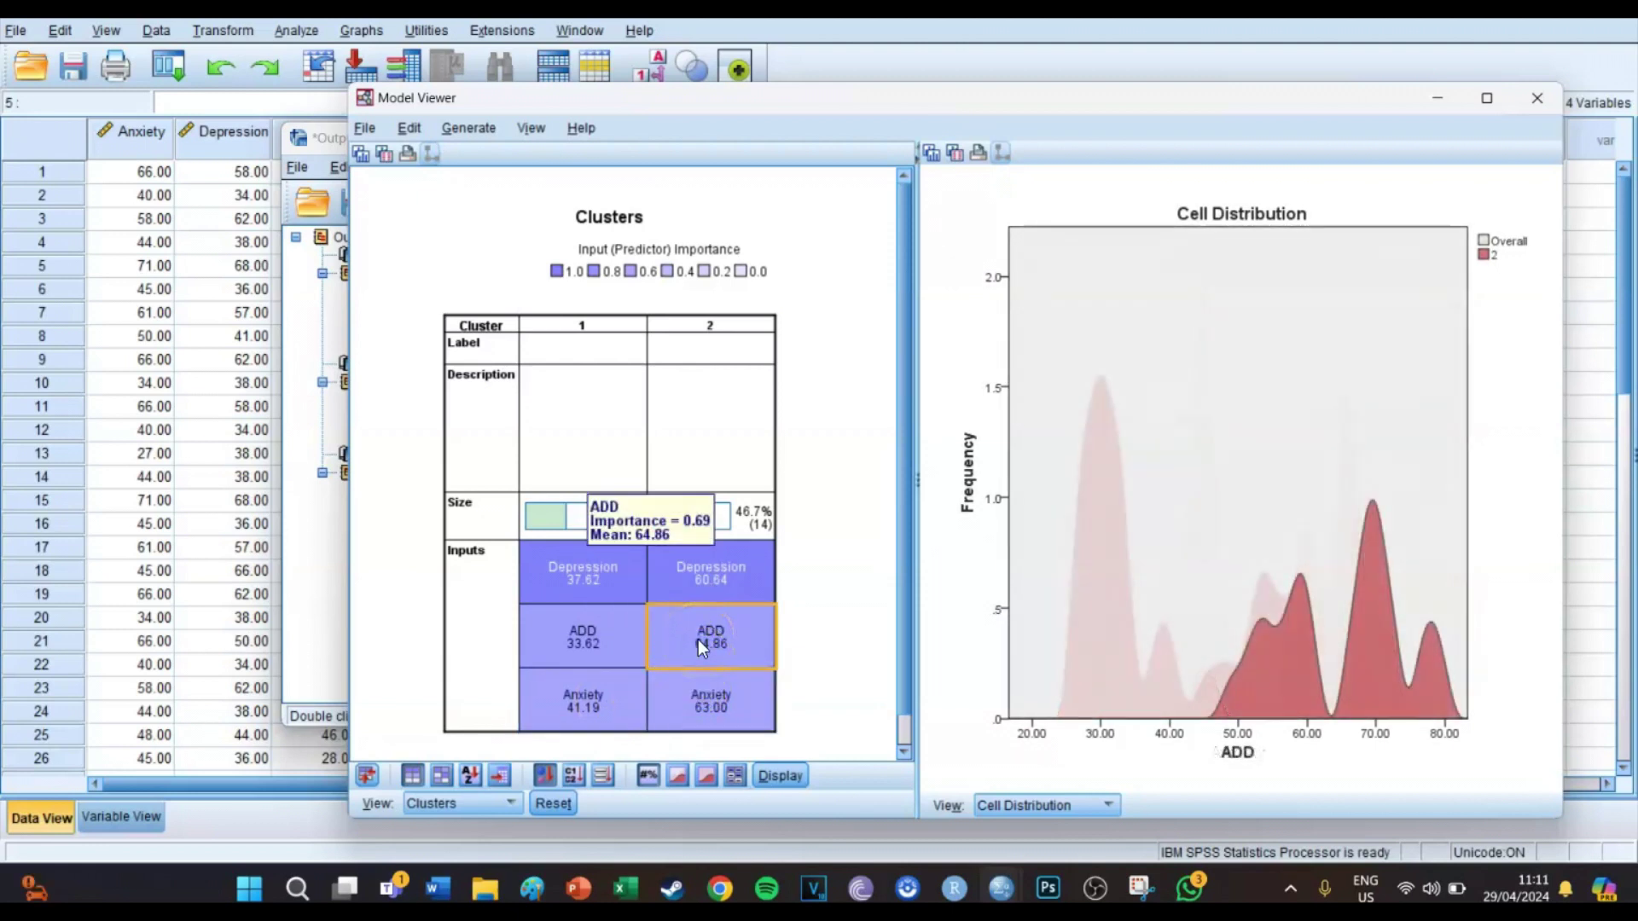
{"action": "left_click", "coordinate": [698, 593]}
{"action": "left_click", "coordinate": [633, 595]}
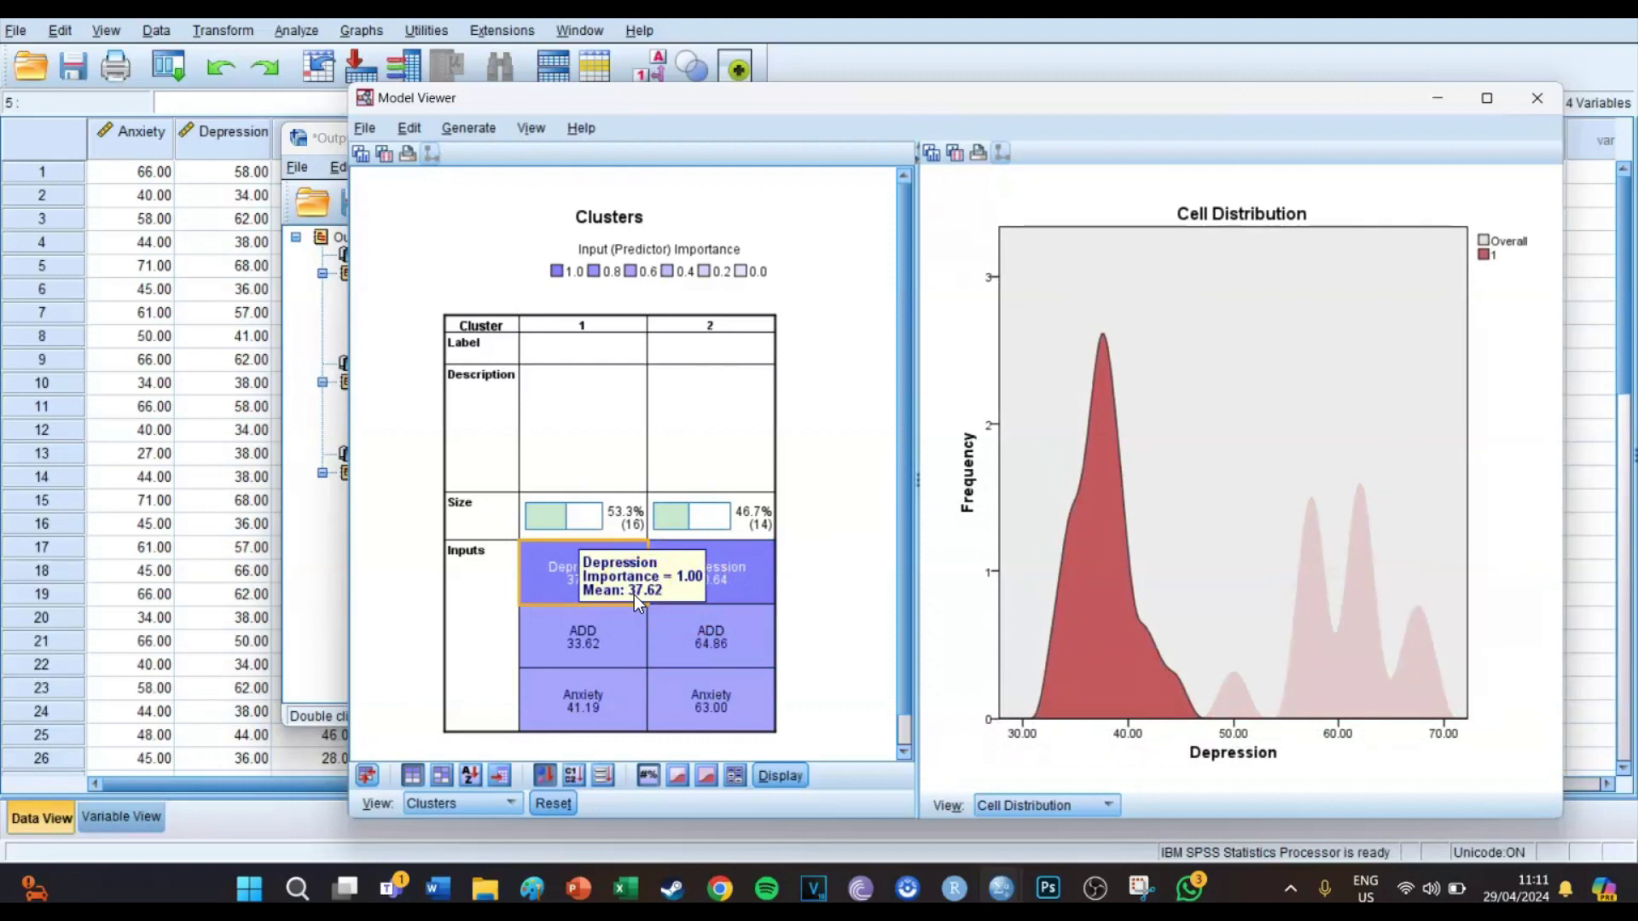
{"action": "left_click", "coordinate": [632, 641]}
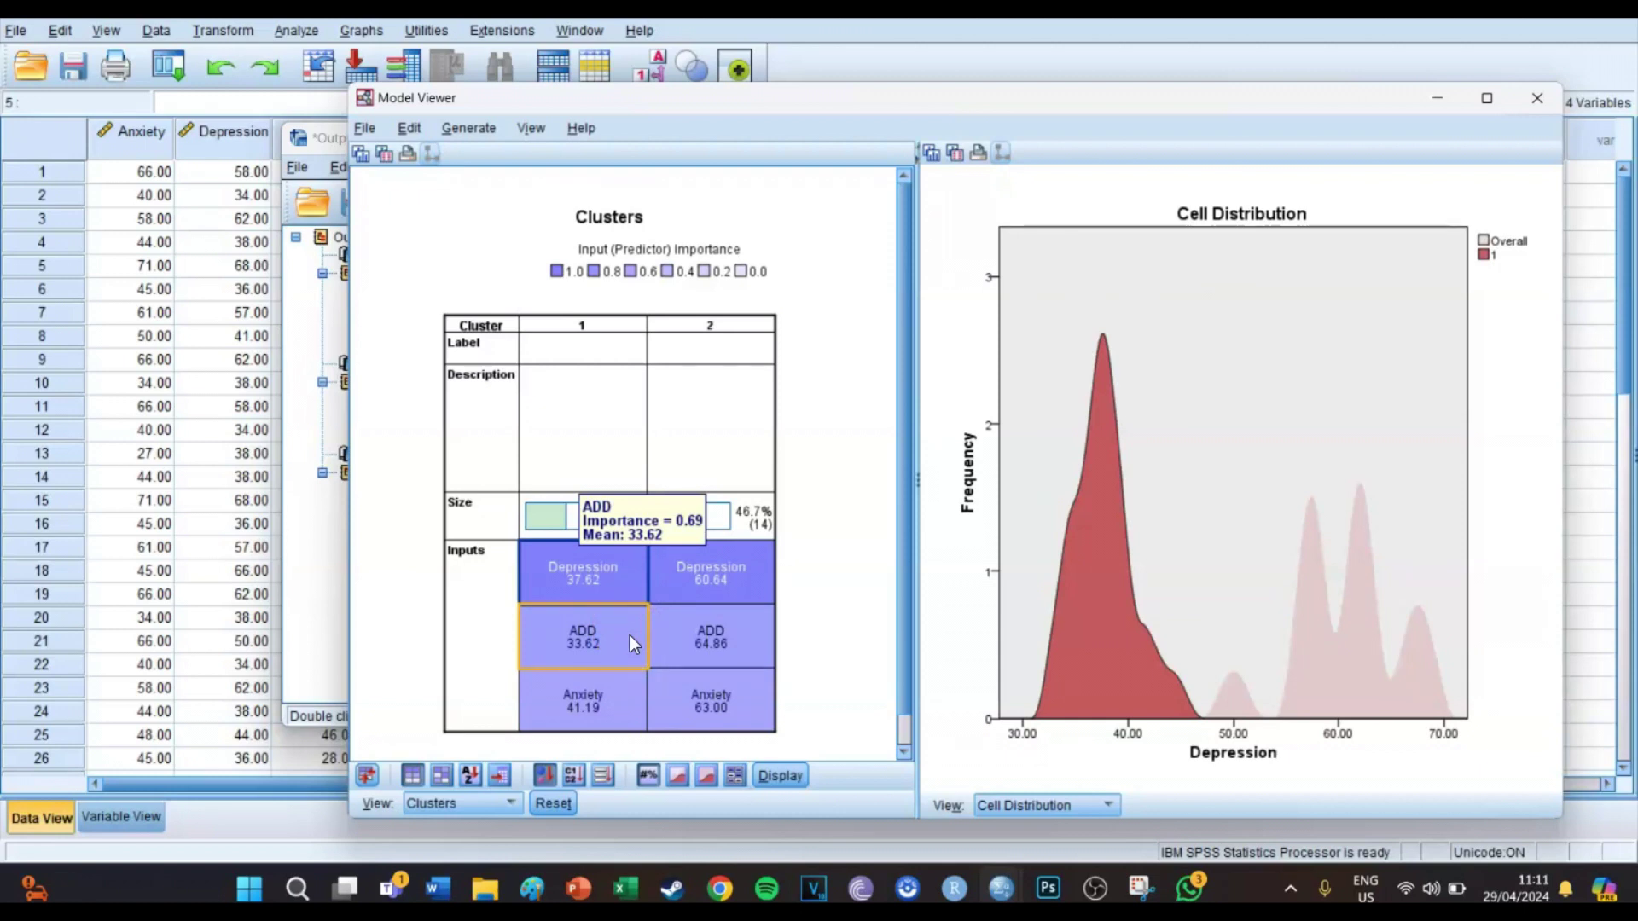
{"action": "left_click", "coordinate": [617, 596]}
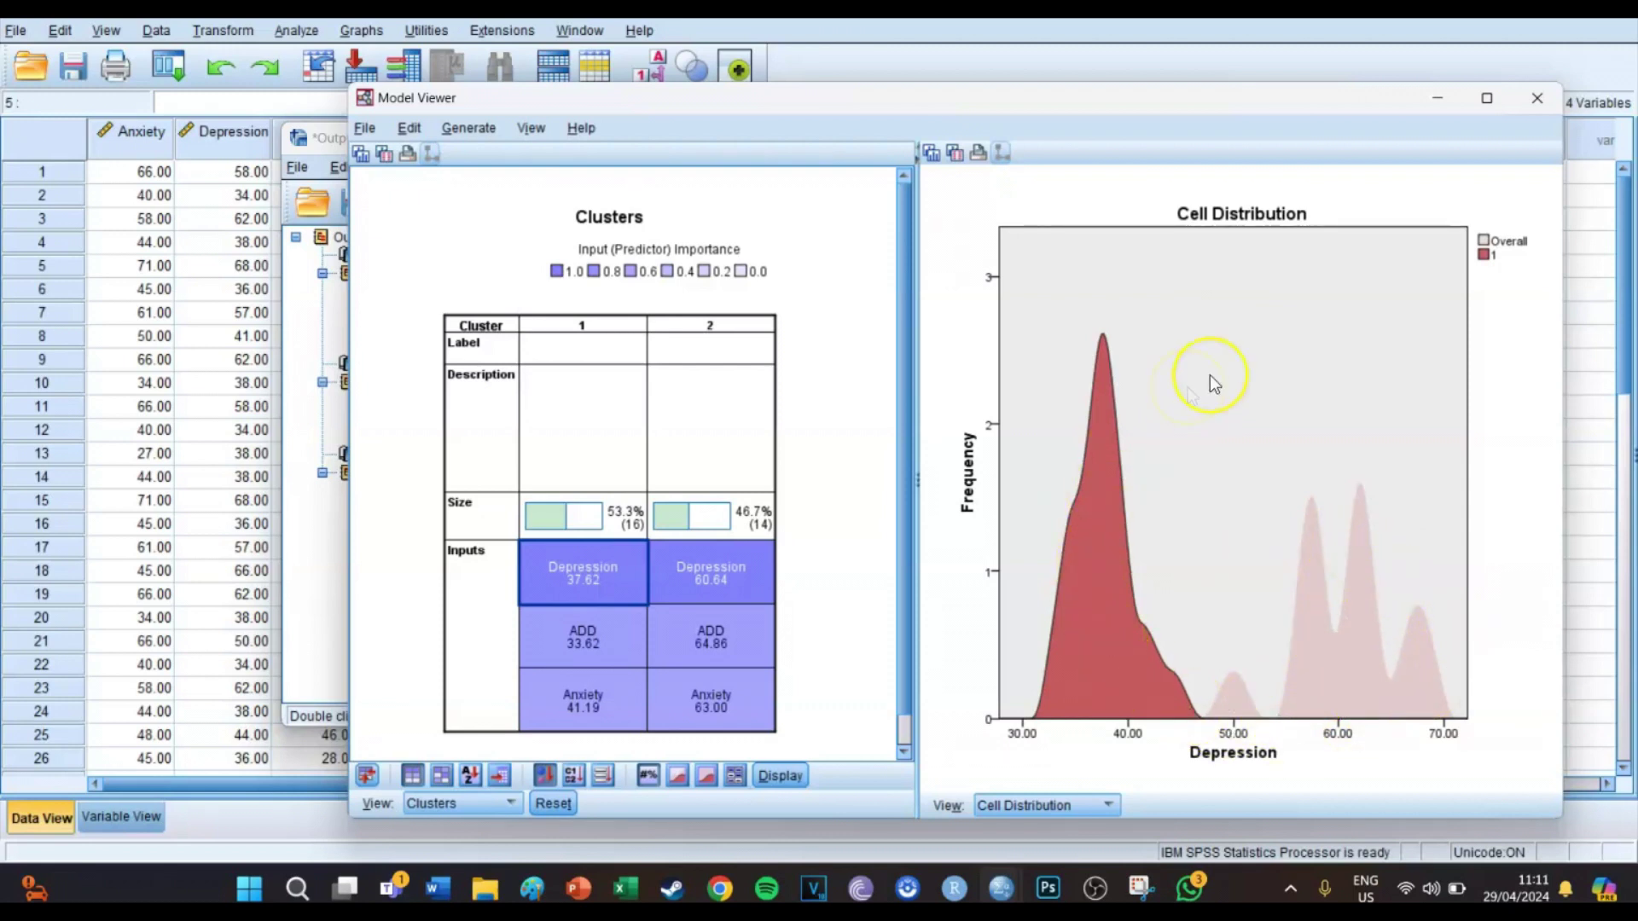
{"action": "mouse_move", "coordinate": [643, 604]}
Step: Revisit the Depression, ADD and Anxiety distributions, ending on cluster 2's Anxiety
{"action": "left_click", "coordinate": [735, 579]}
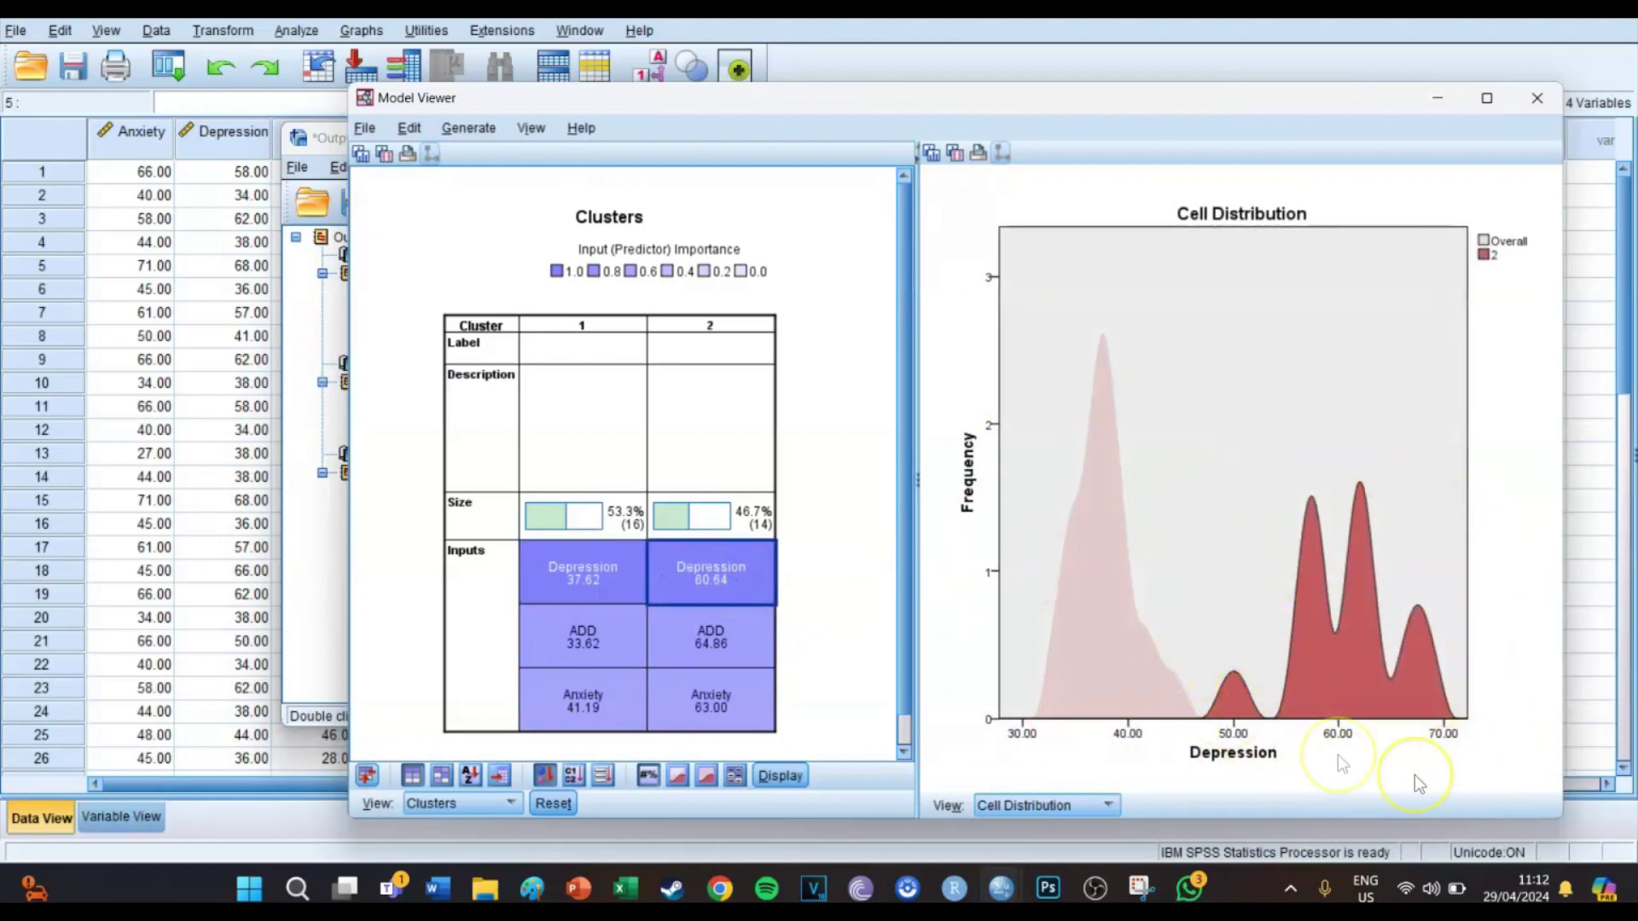
{"action": "left_click", "coordinate": [604, 635]}
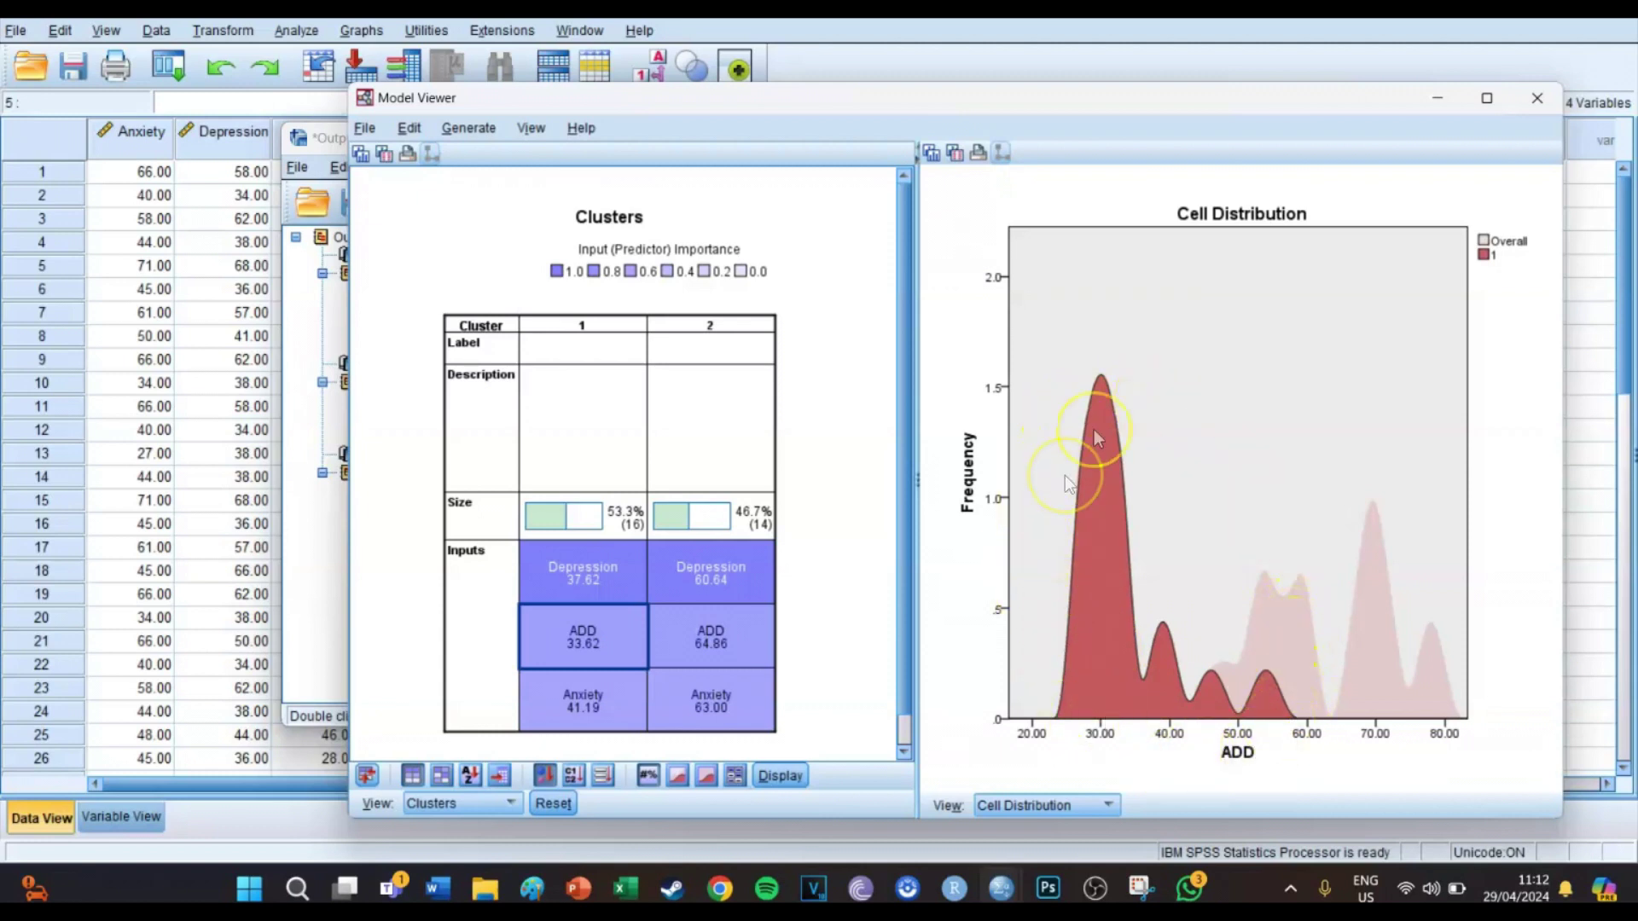
{"action": "mouse_move", "coordinate": [764, 652]}
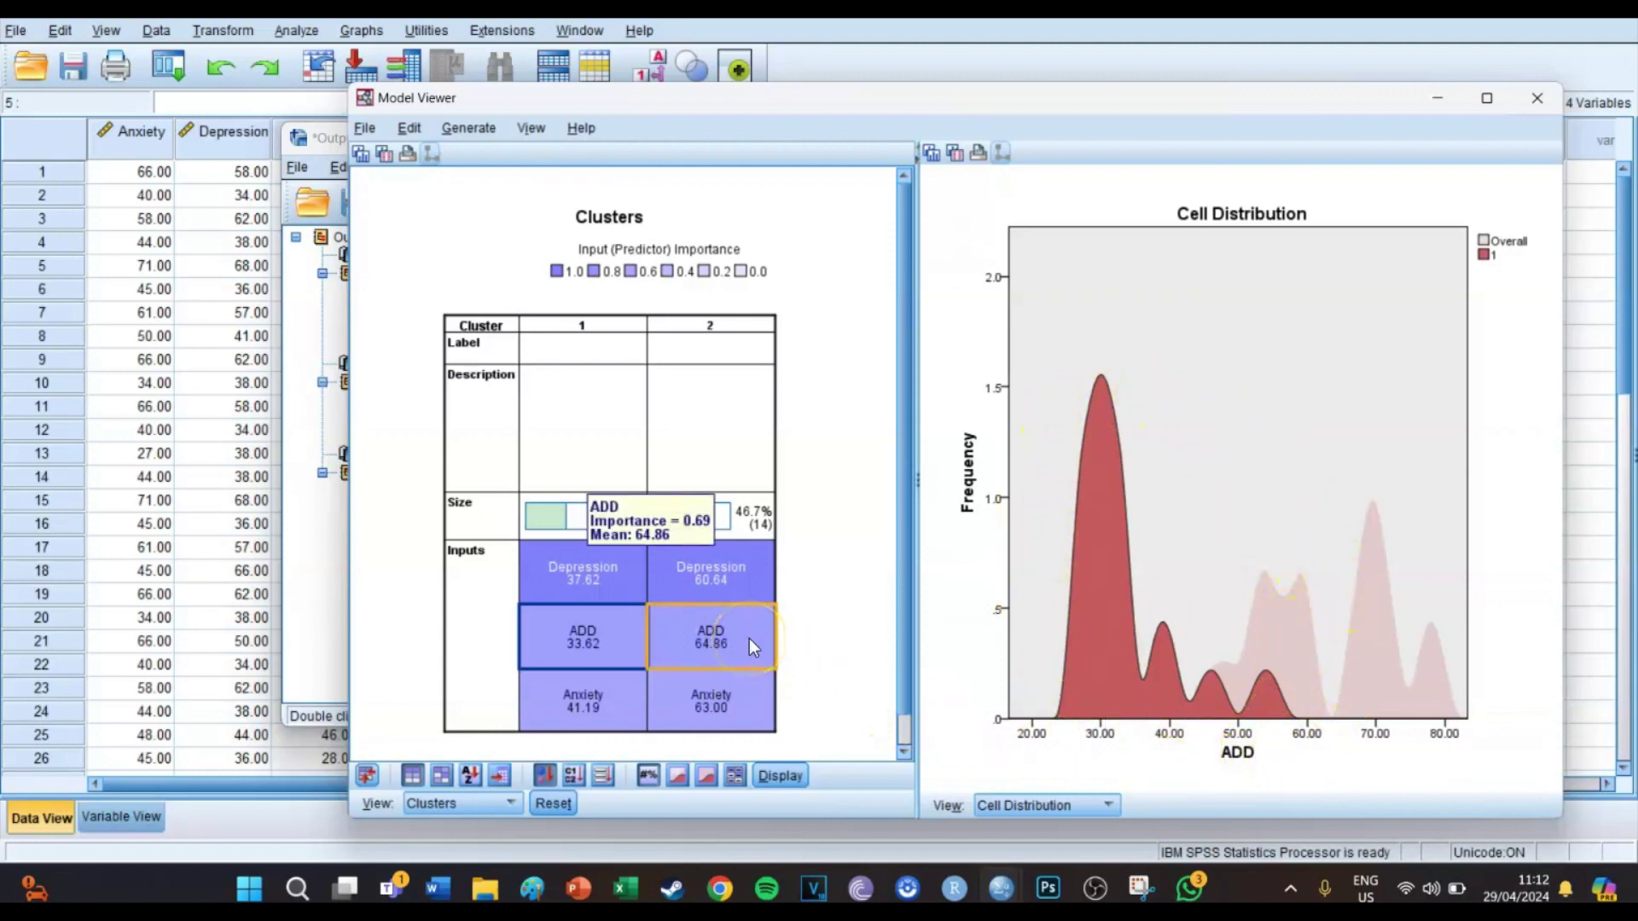
{"action": "left_click", "coordinate": [749, 638]}
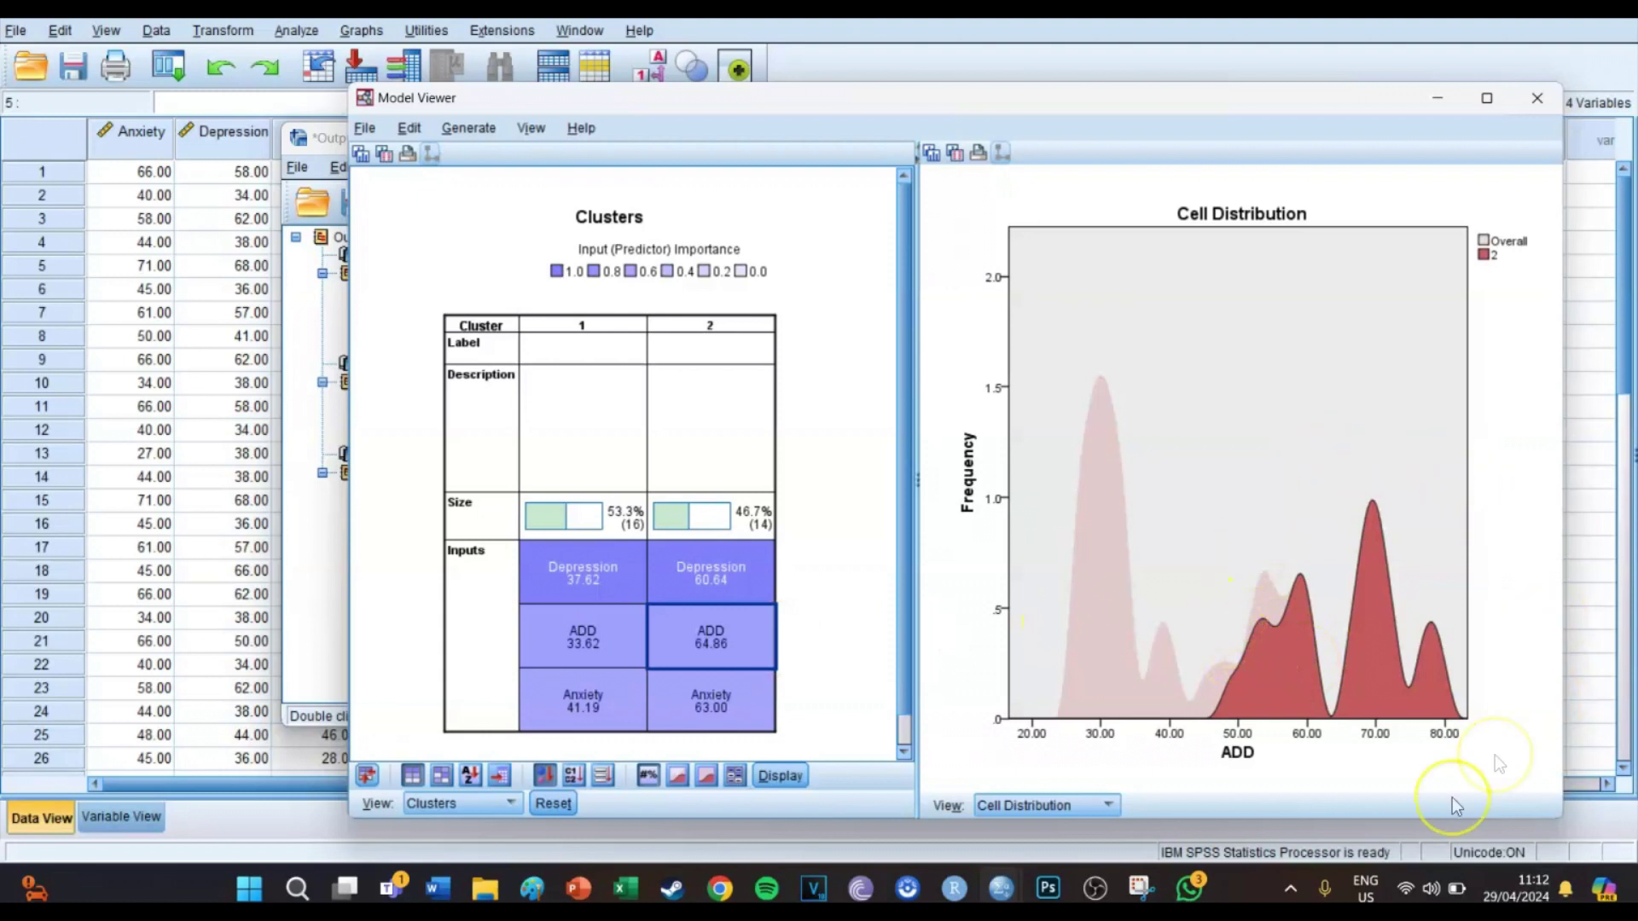
{"action": "left_click", "coordinate": [595, 685]}
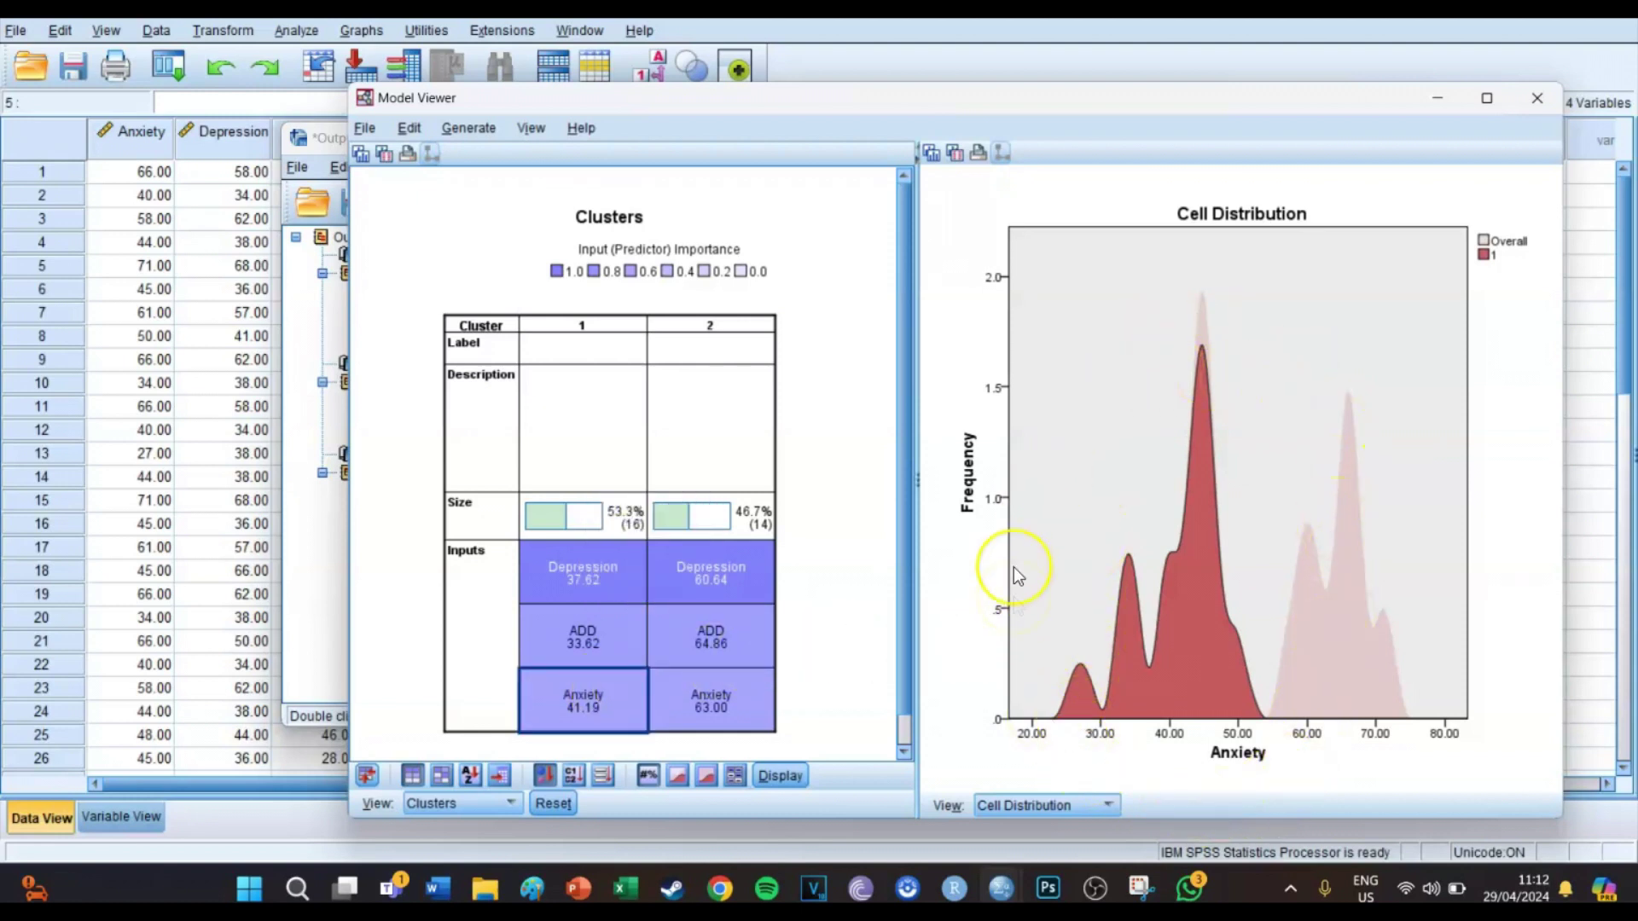
{"action": "left_click", "coordinate": [755, 715]}
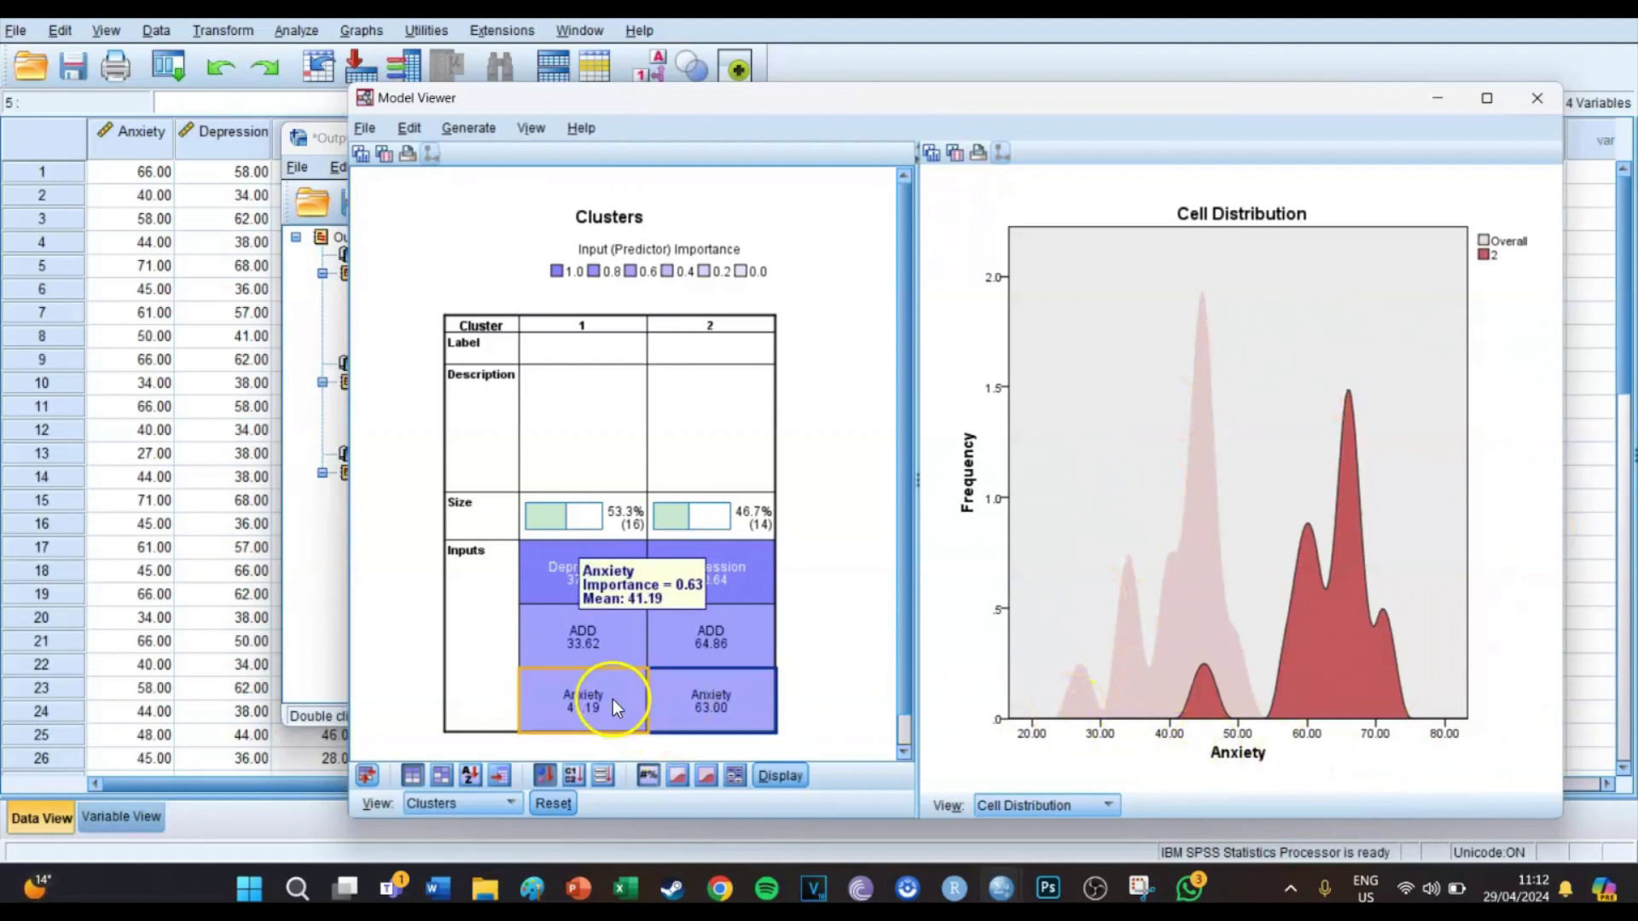
Step: Switch to the Cluster Comparison view, comparing cluster 1 with the overall distributions
{"action": "left_click", "coordinate": [1032, 802]}
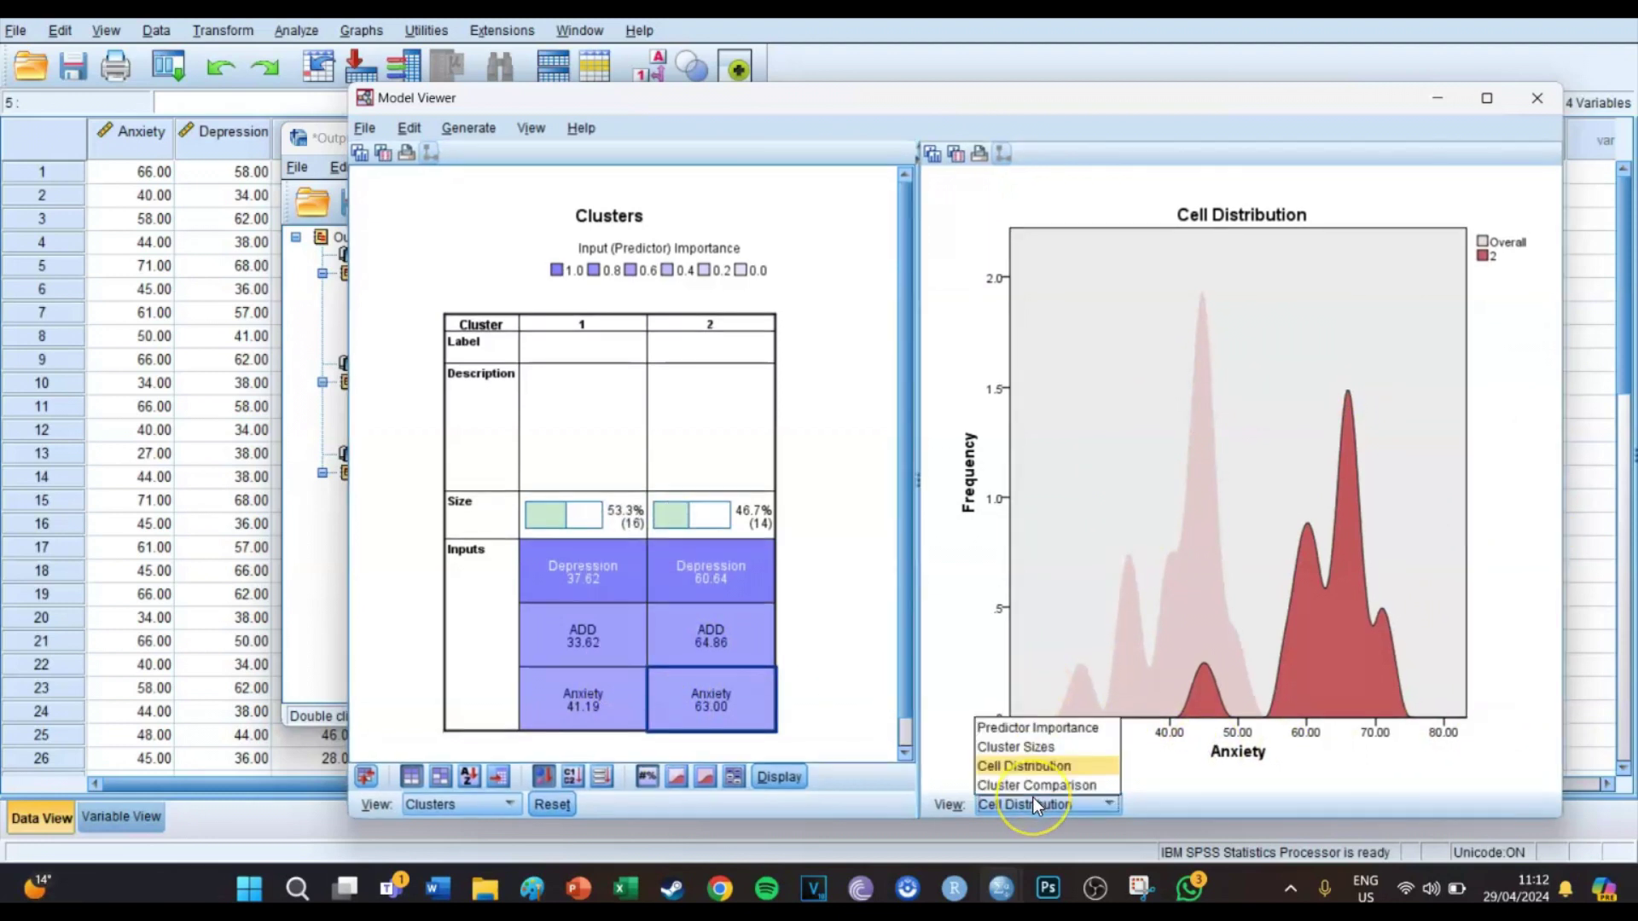
{"action": "left_click", "coordinate": [1032, 786]}
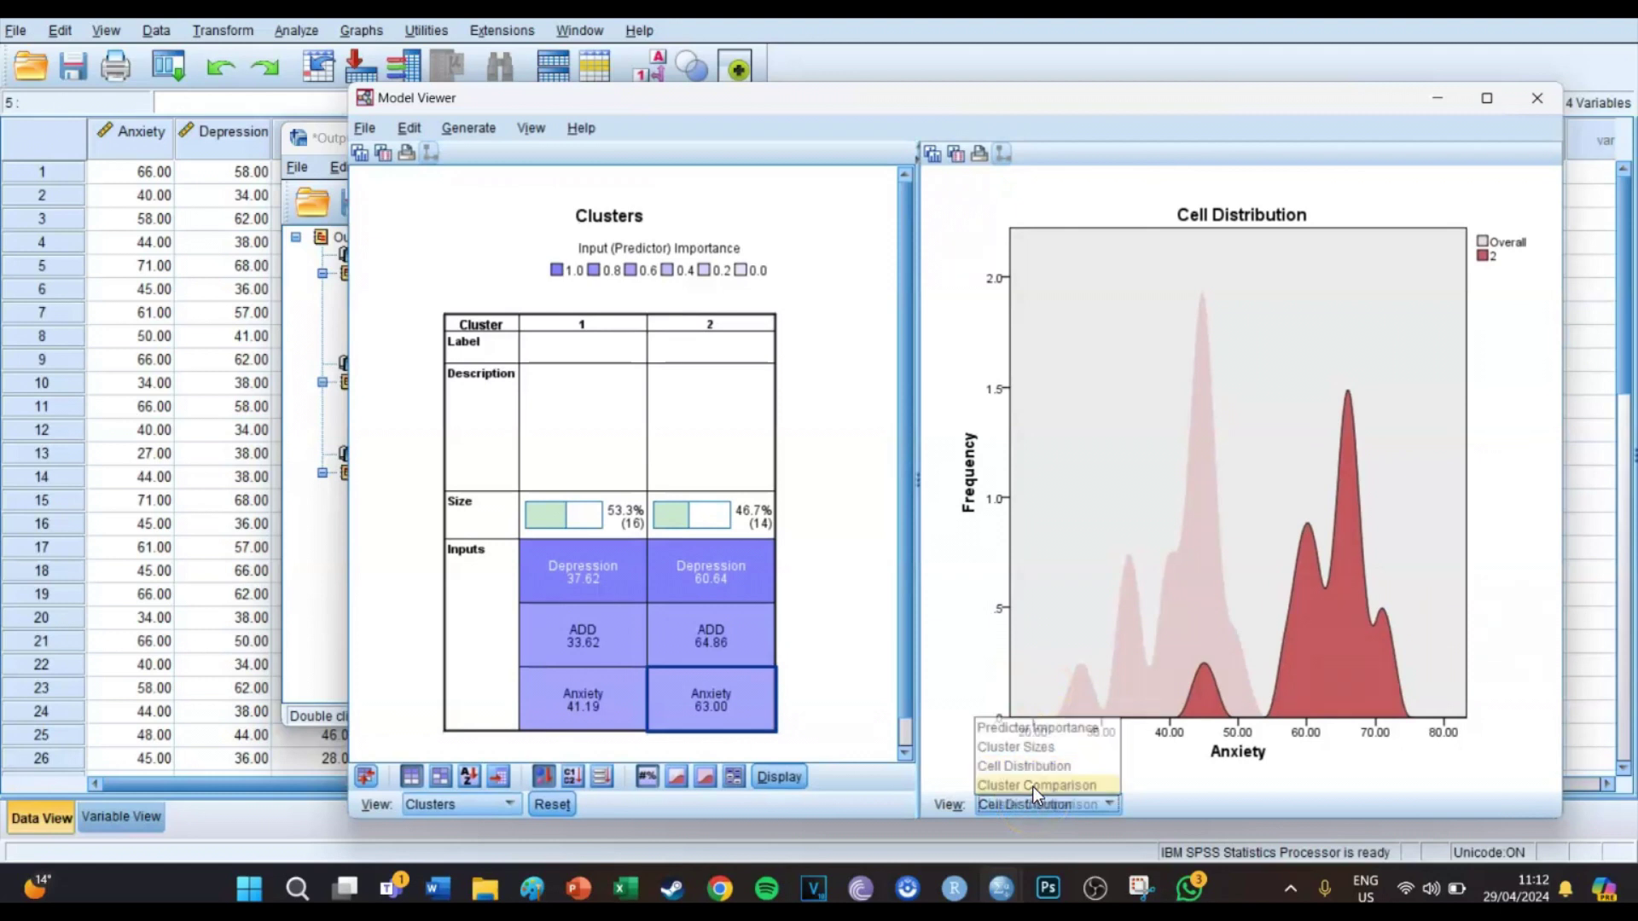
{"action": "left_click", "coordinate": [581, 324]}
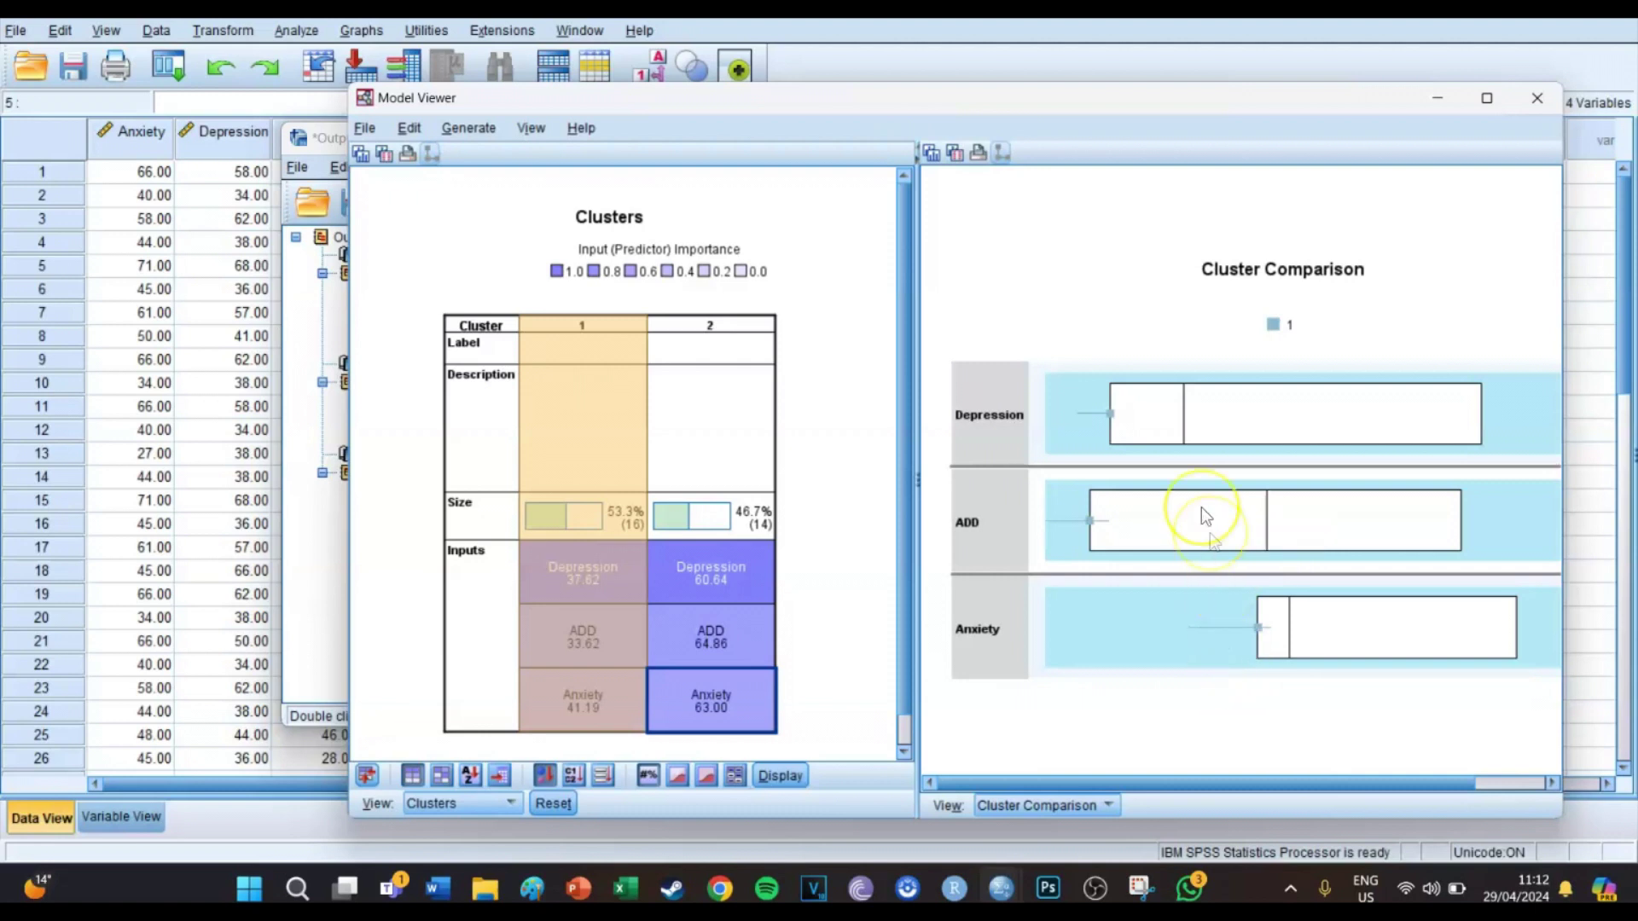
{"action": "mouse_move", "coordinate": [1184, 426]}
{"action": "mouse_move", "coordinate": [1116, 415]}
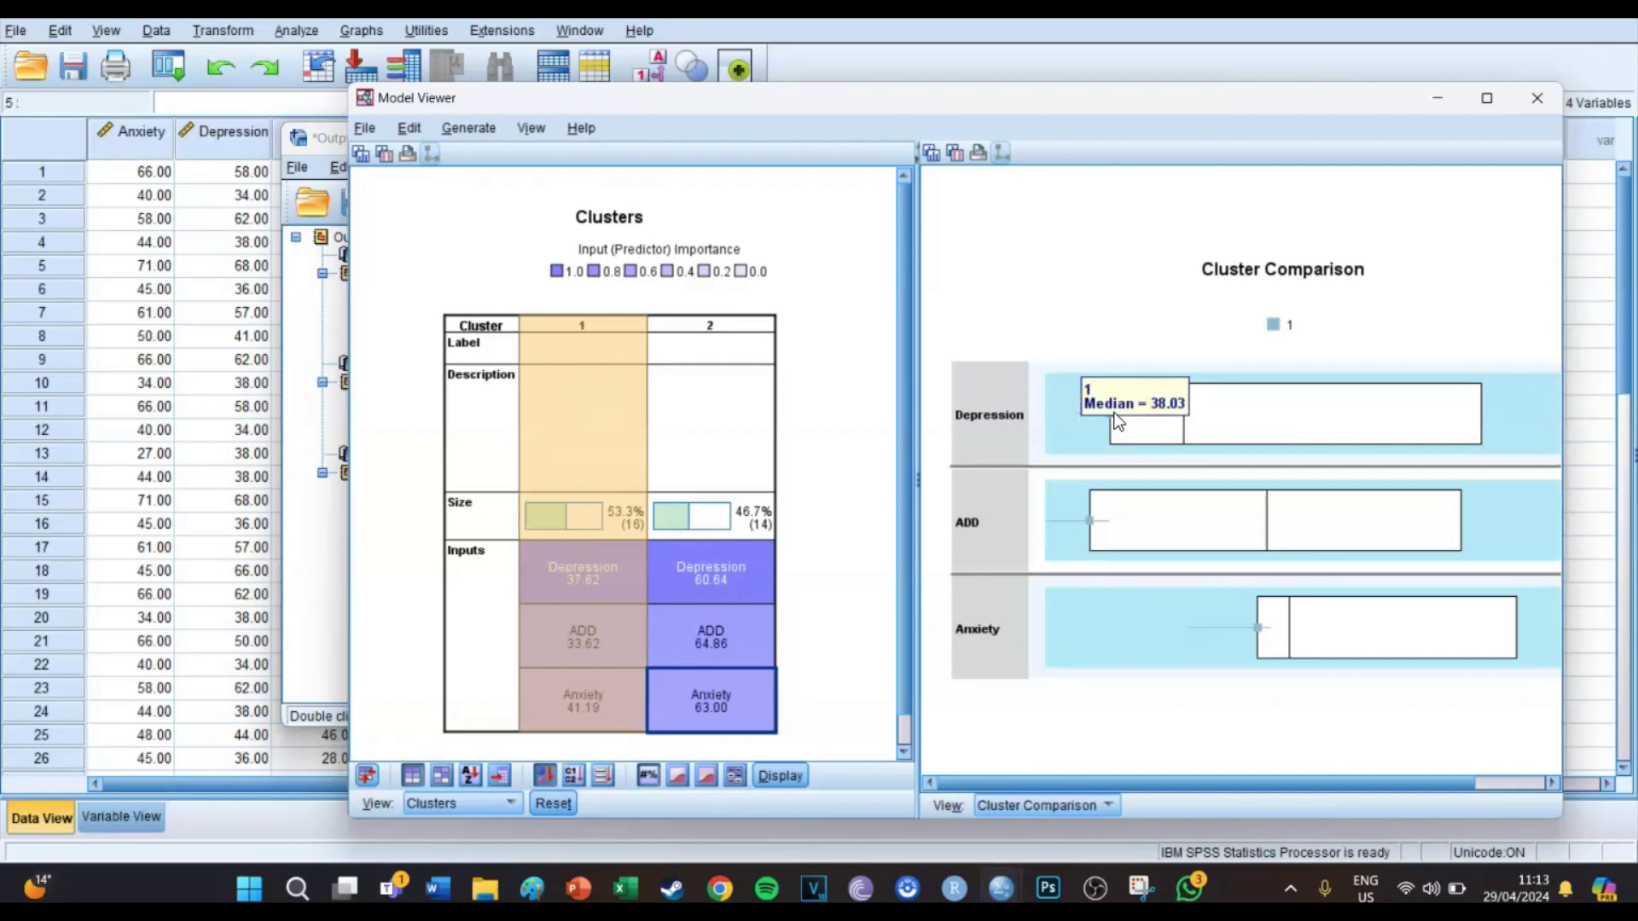
{"action": "left_click", "coordinate": [1119, 416]}
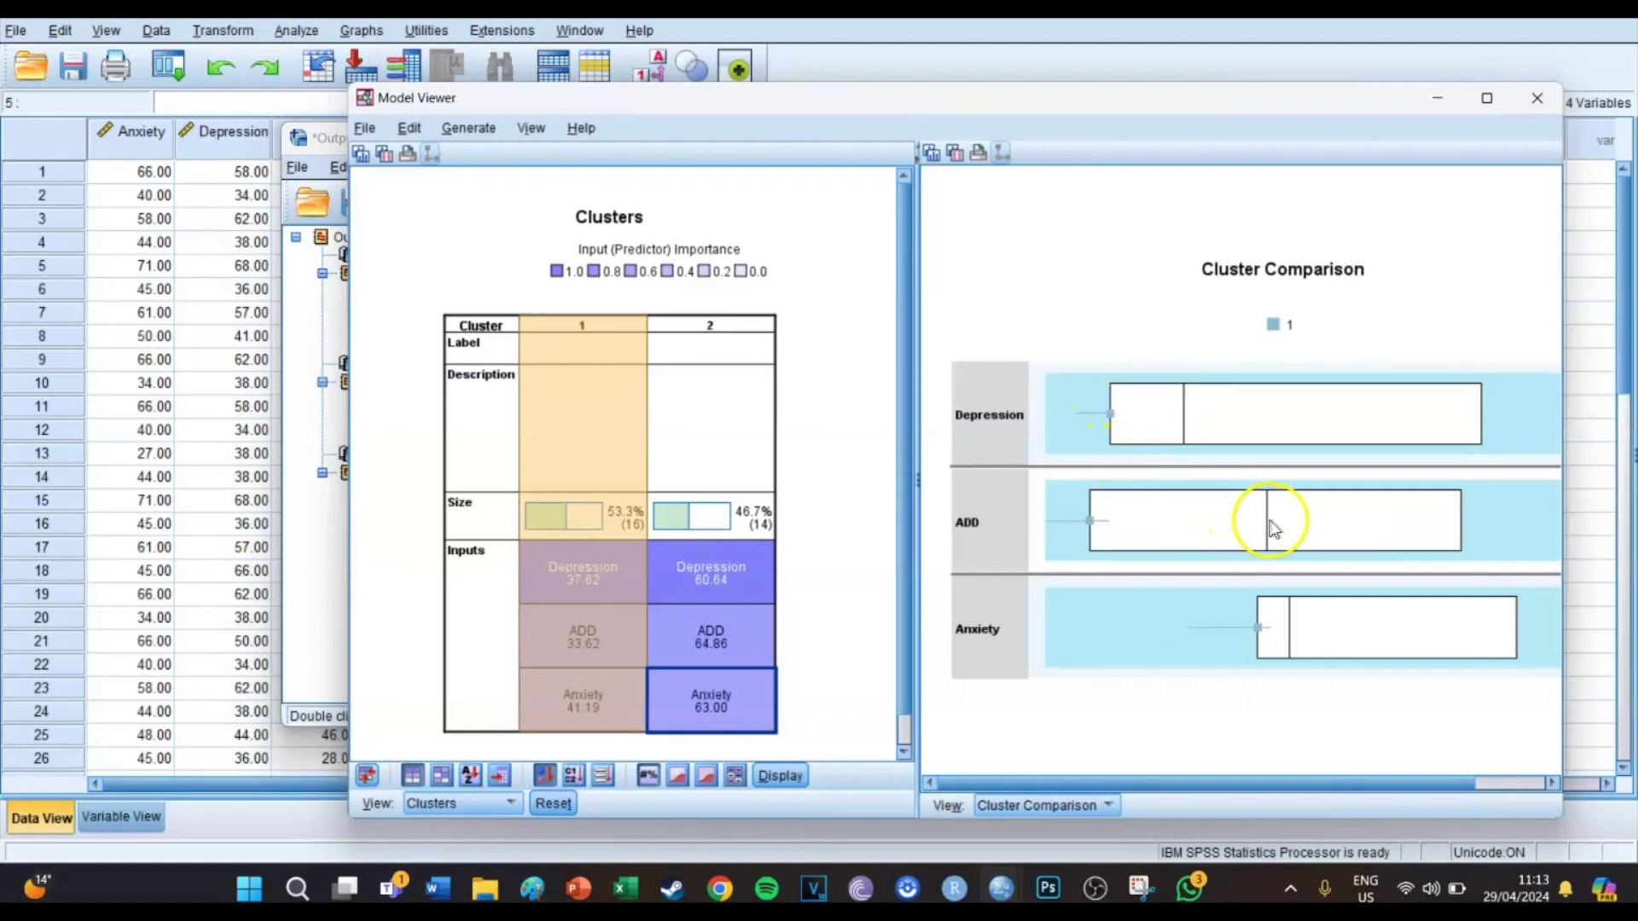
Step: Inspect the boxplots, then compare cluster 2 against the overall data
{"action": "mouse_move", "coordinate": [1269, 534]}
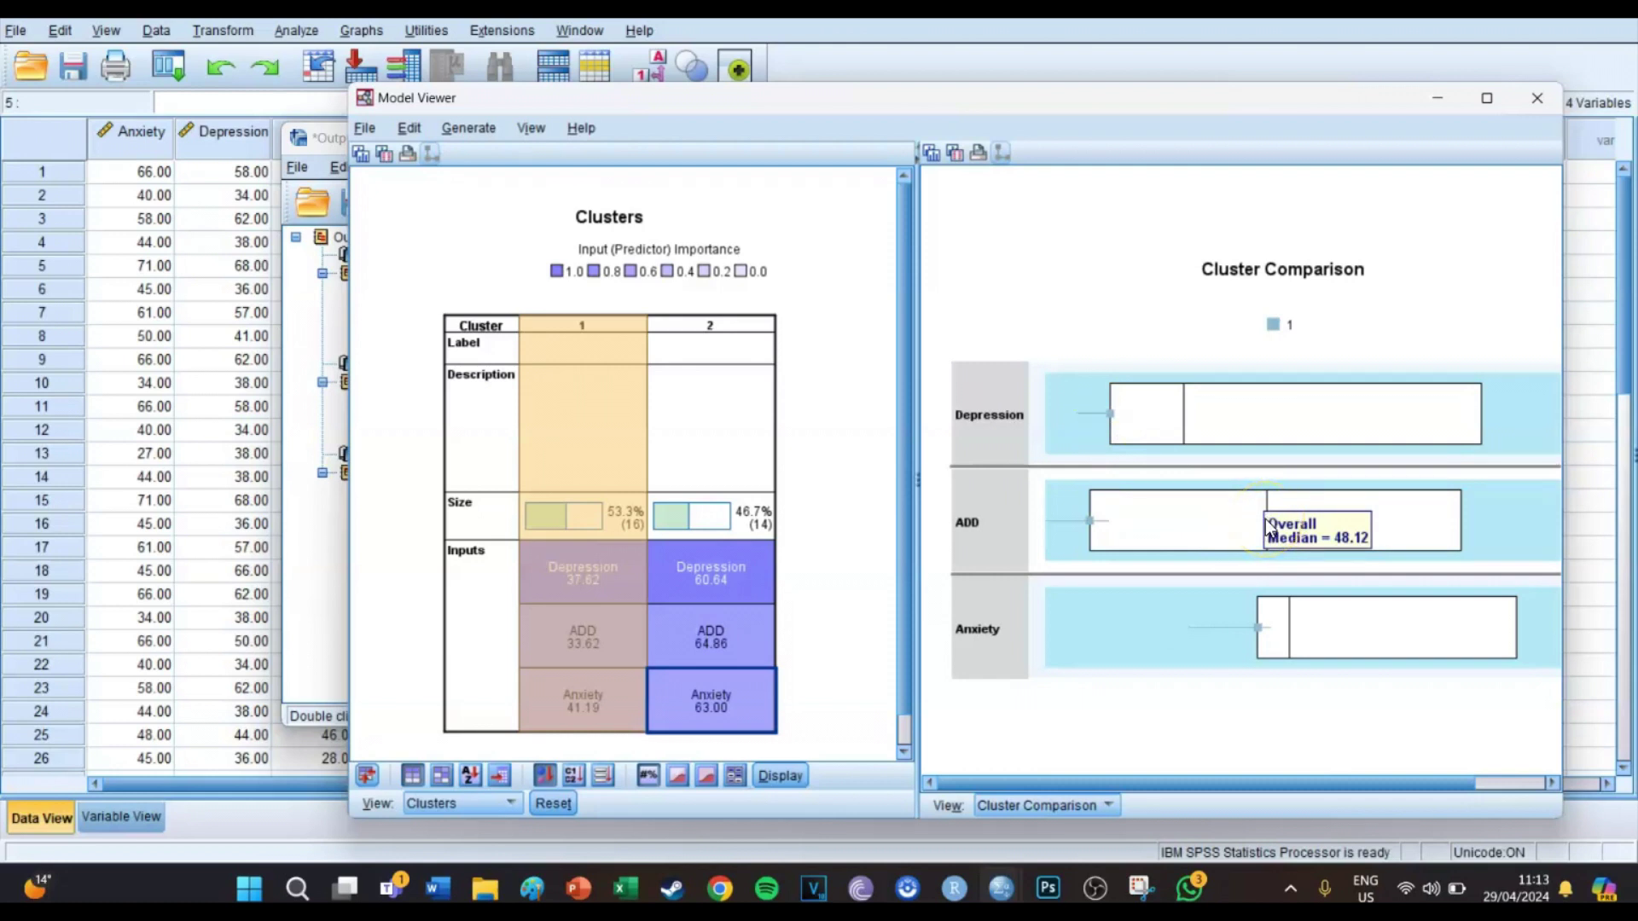
{"action": "mouse_move", "coordinate": [1092, 529]}
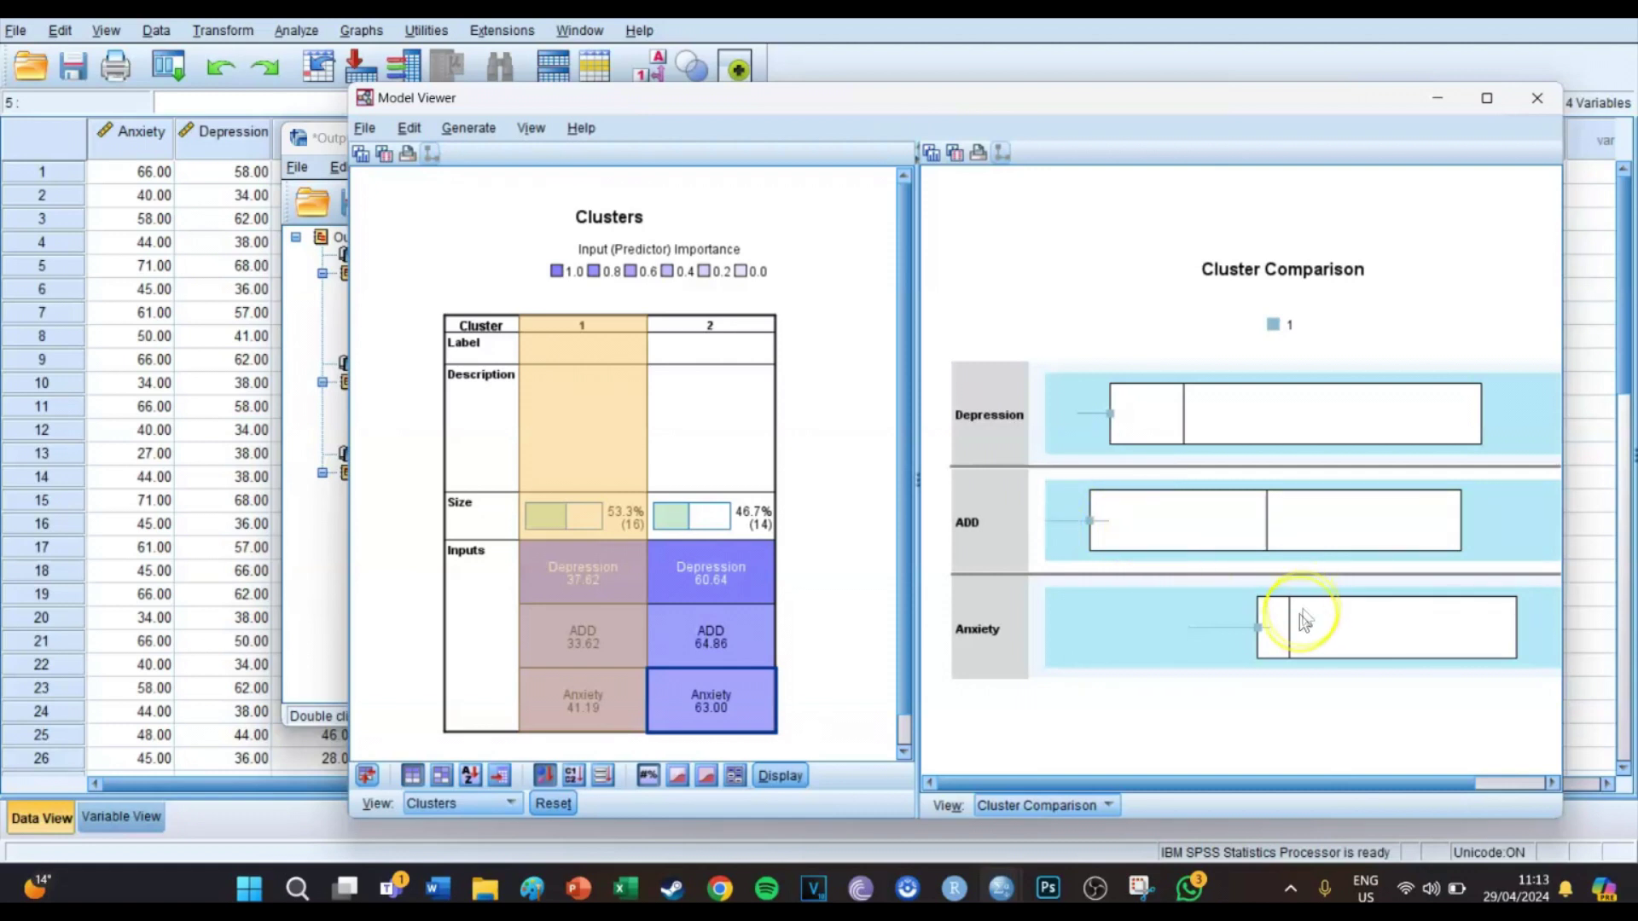
{"action": "mouse_move", "coordinate": [1291, 621]}
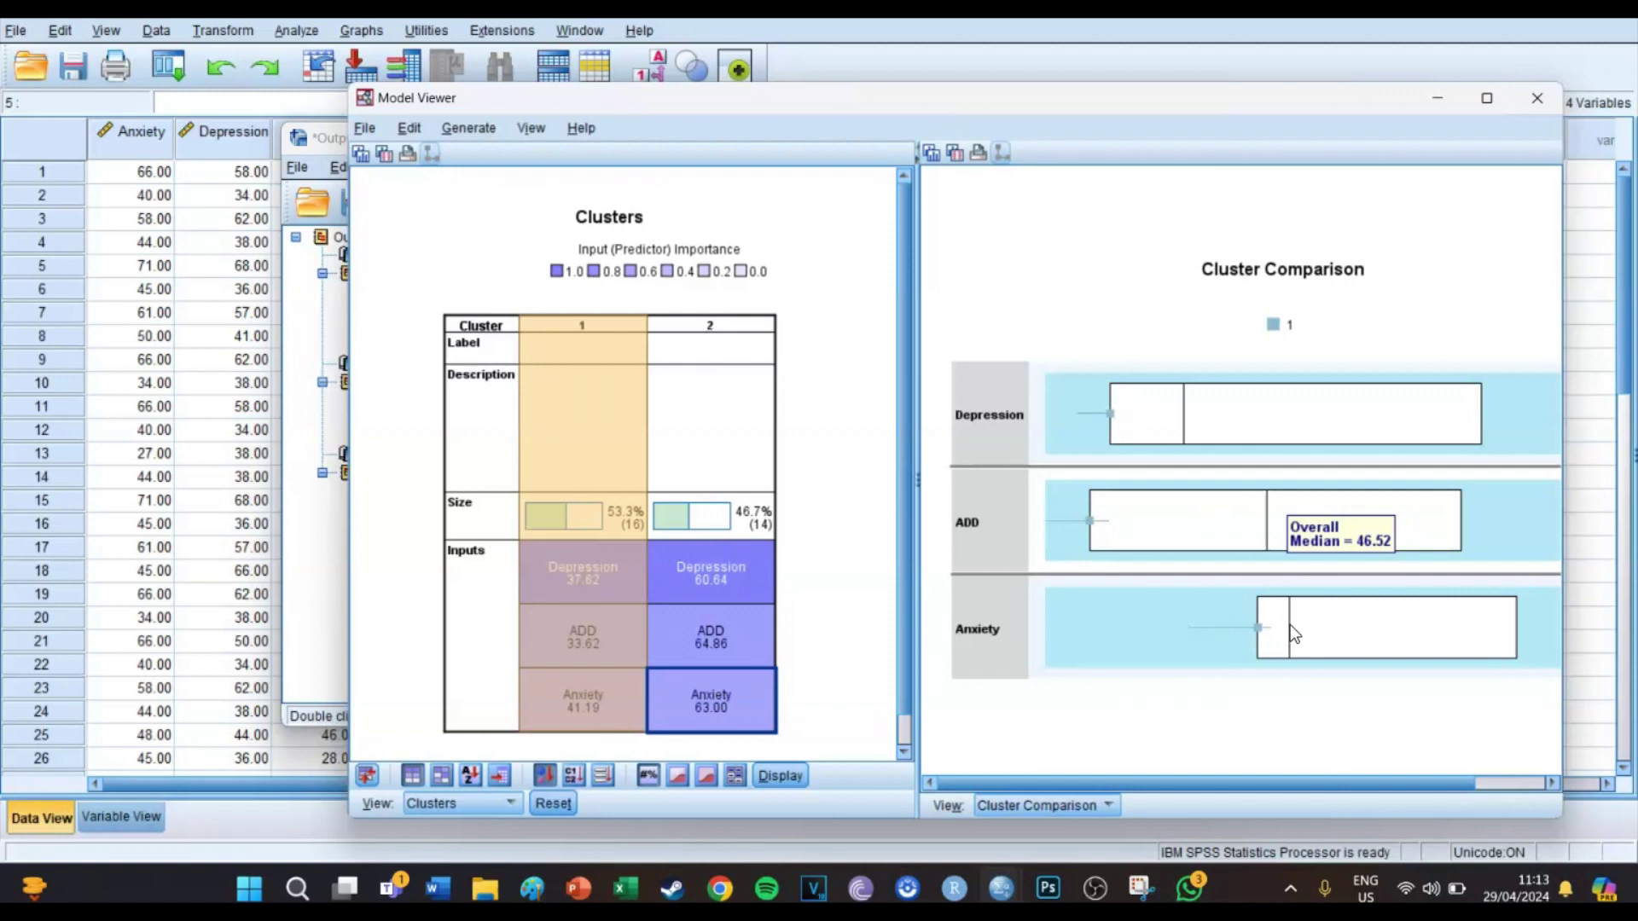
{"action": "left_click", "coordinate": [1289, 630]}
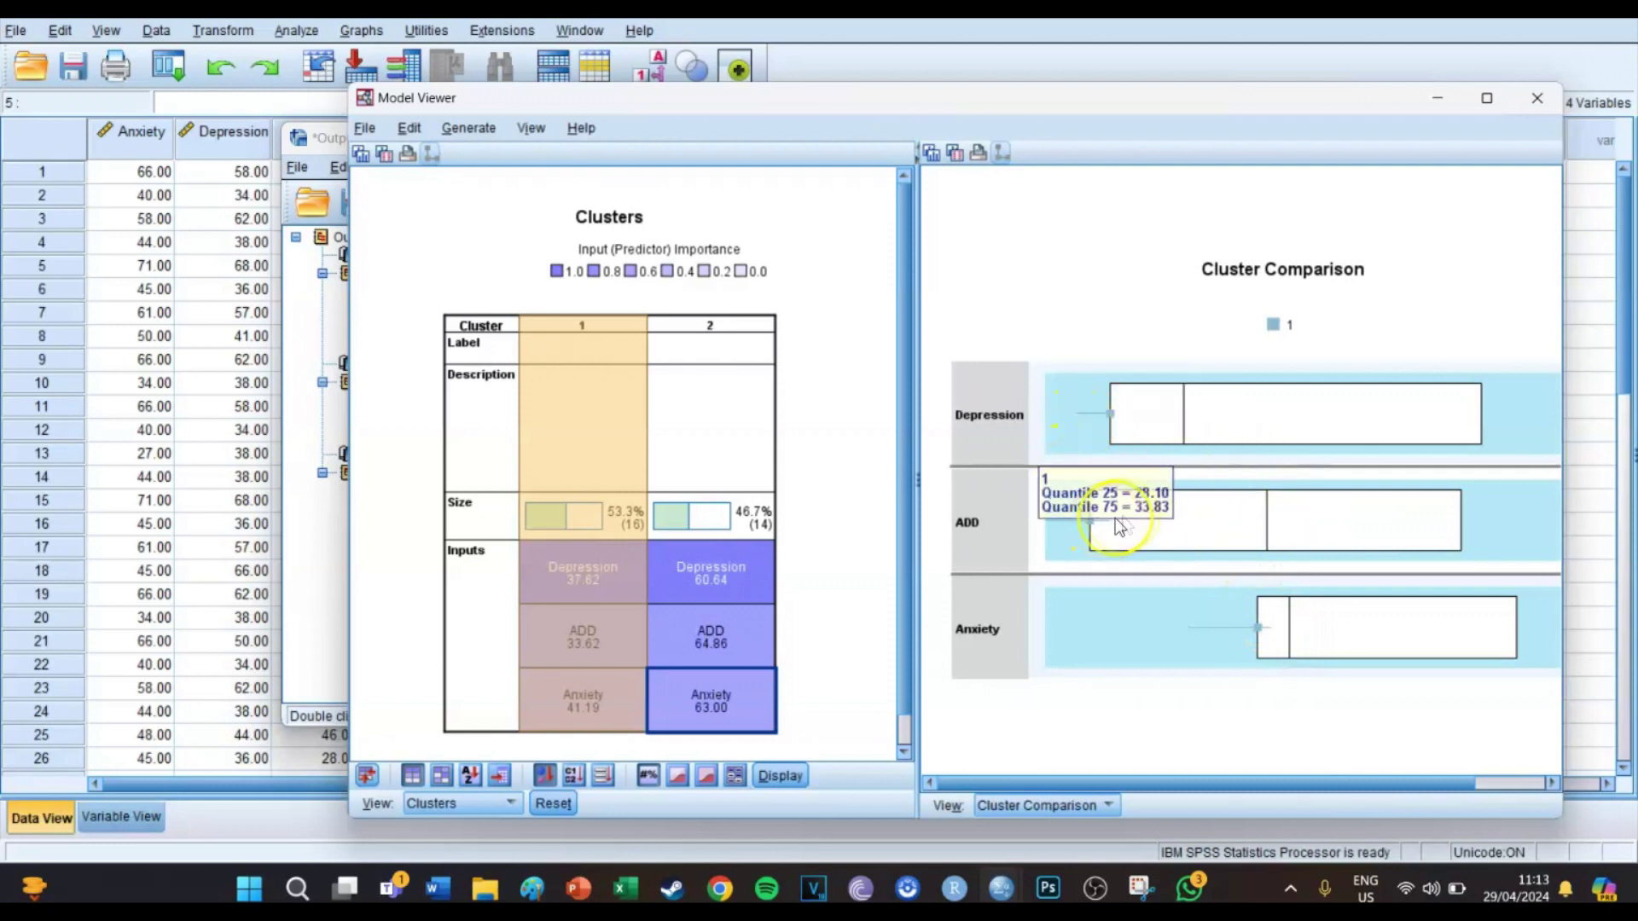
{"action": "left_click", "coordinate": [1261, 631]}
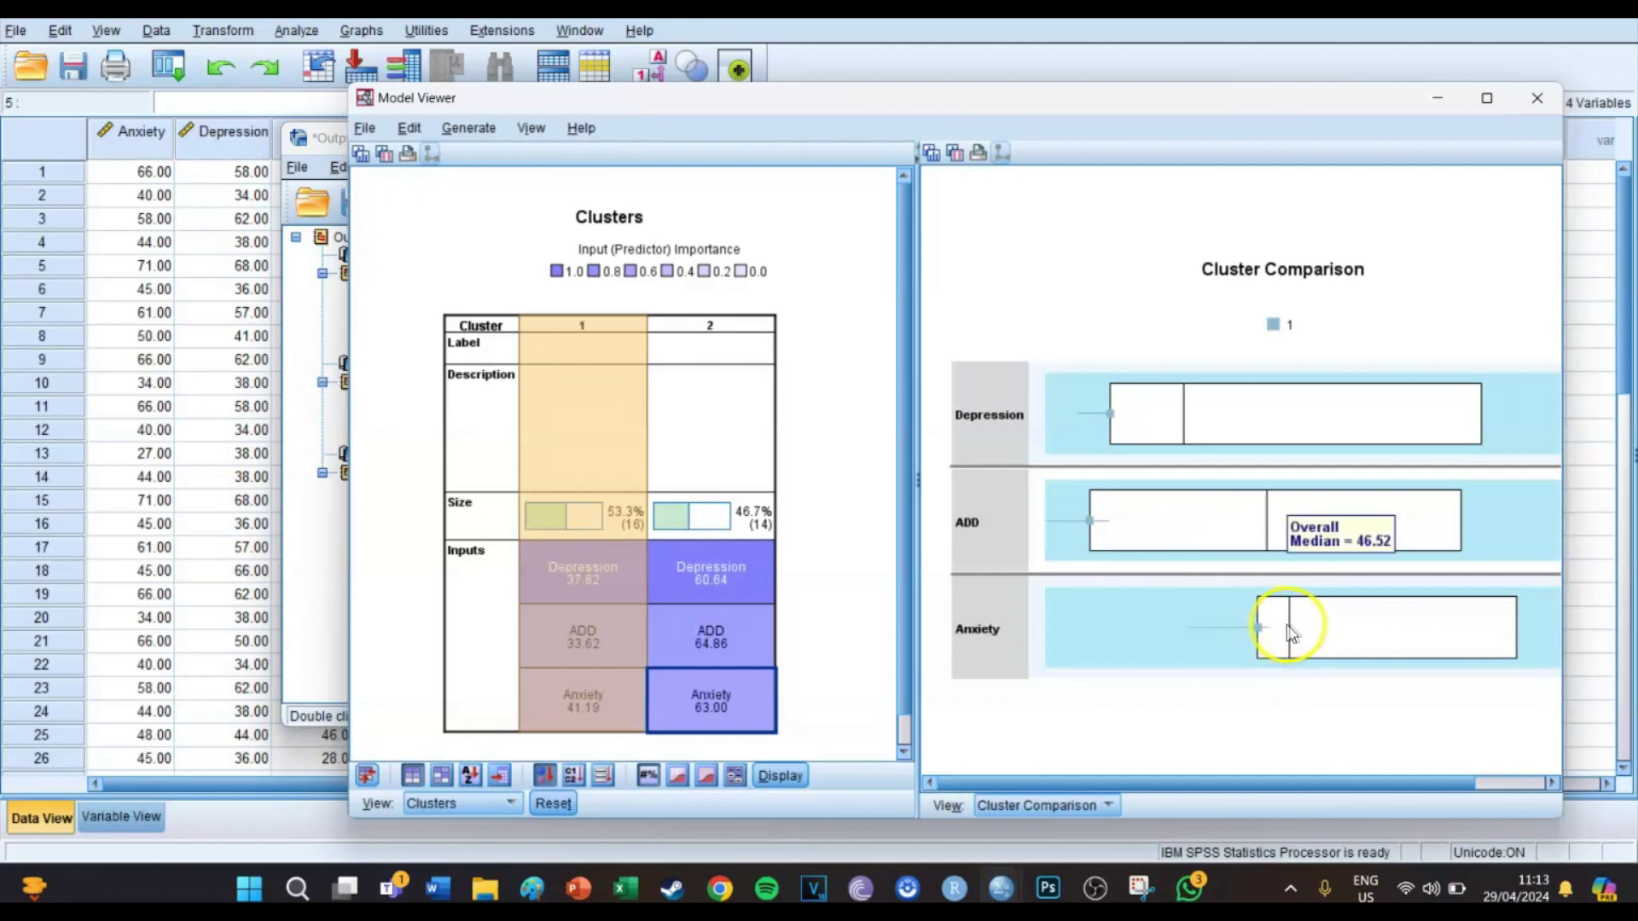
{"action": "left_click", "coordinate": [745, 345]}
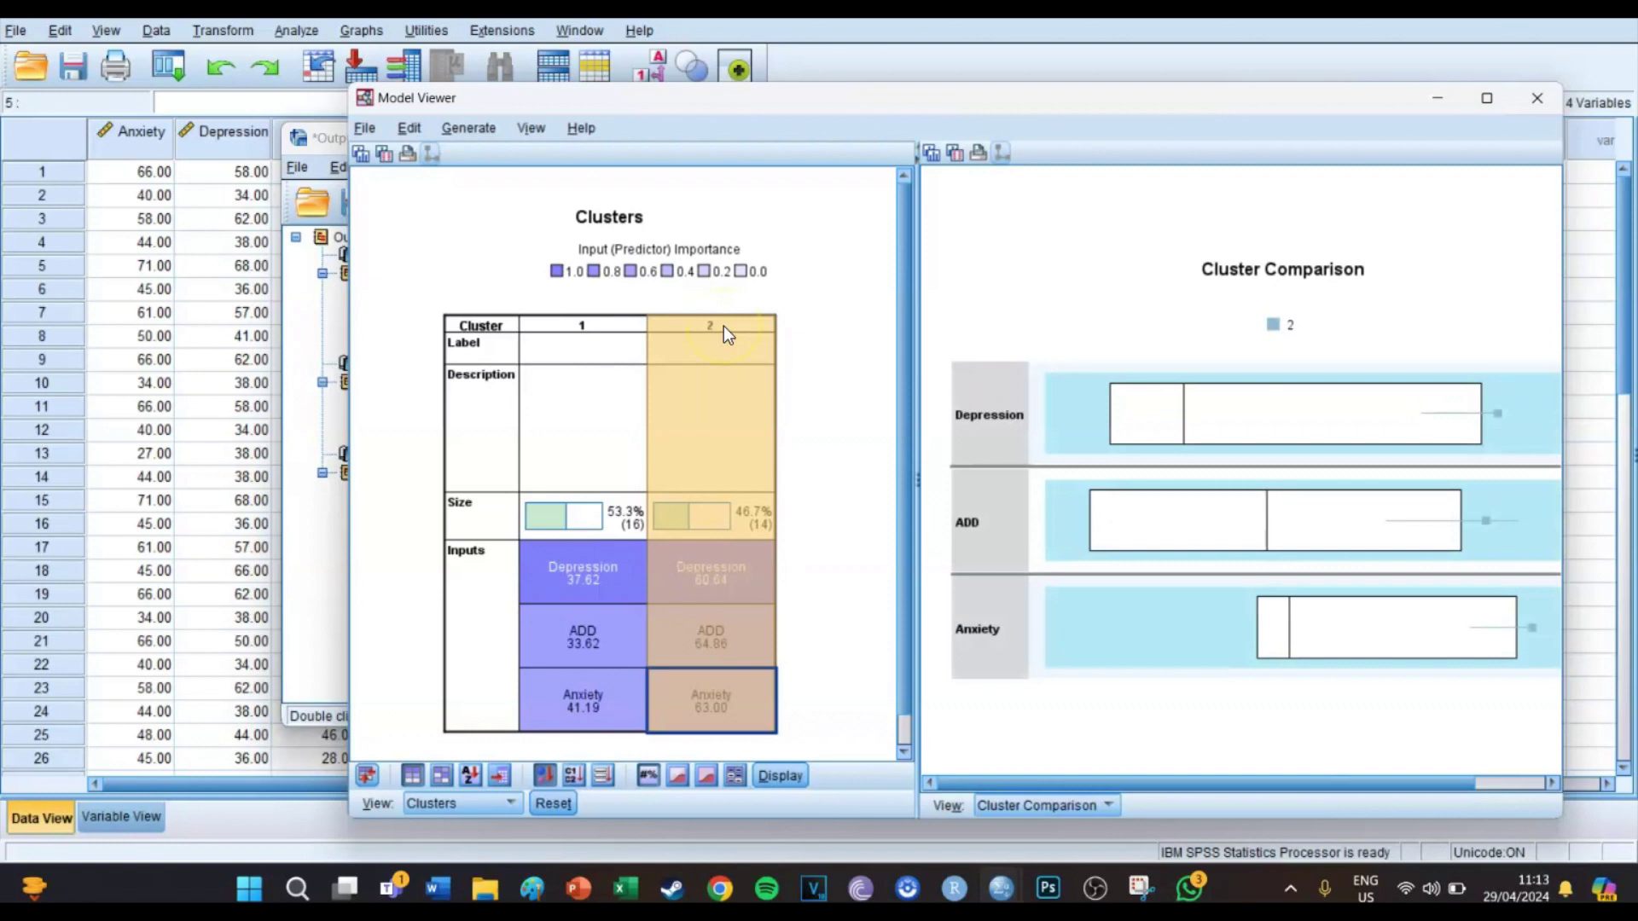
{"action": "mouse_move", "coordinate": [1491, 413]}
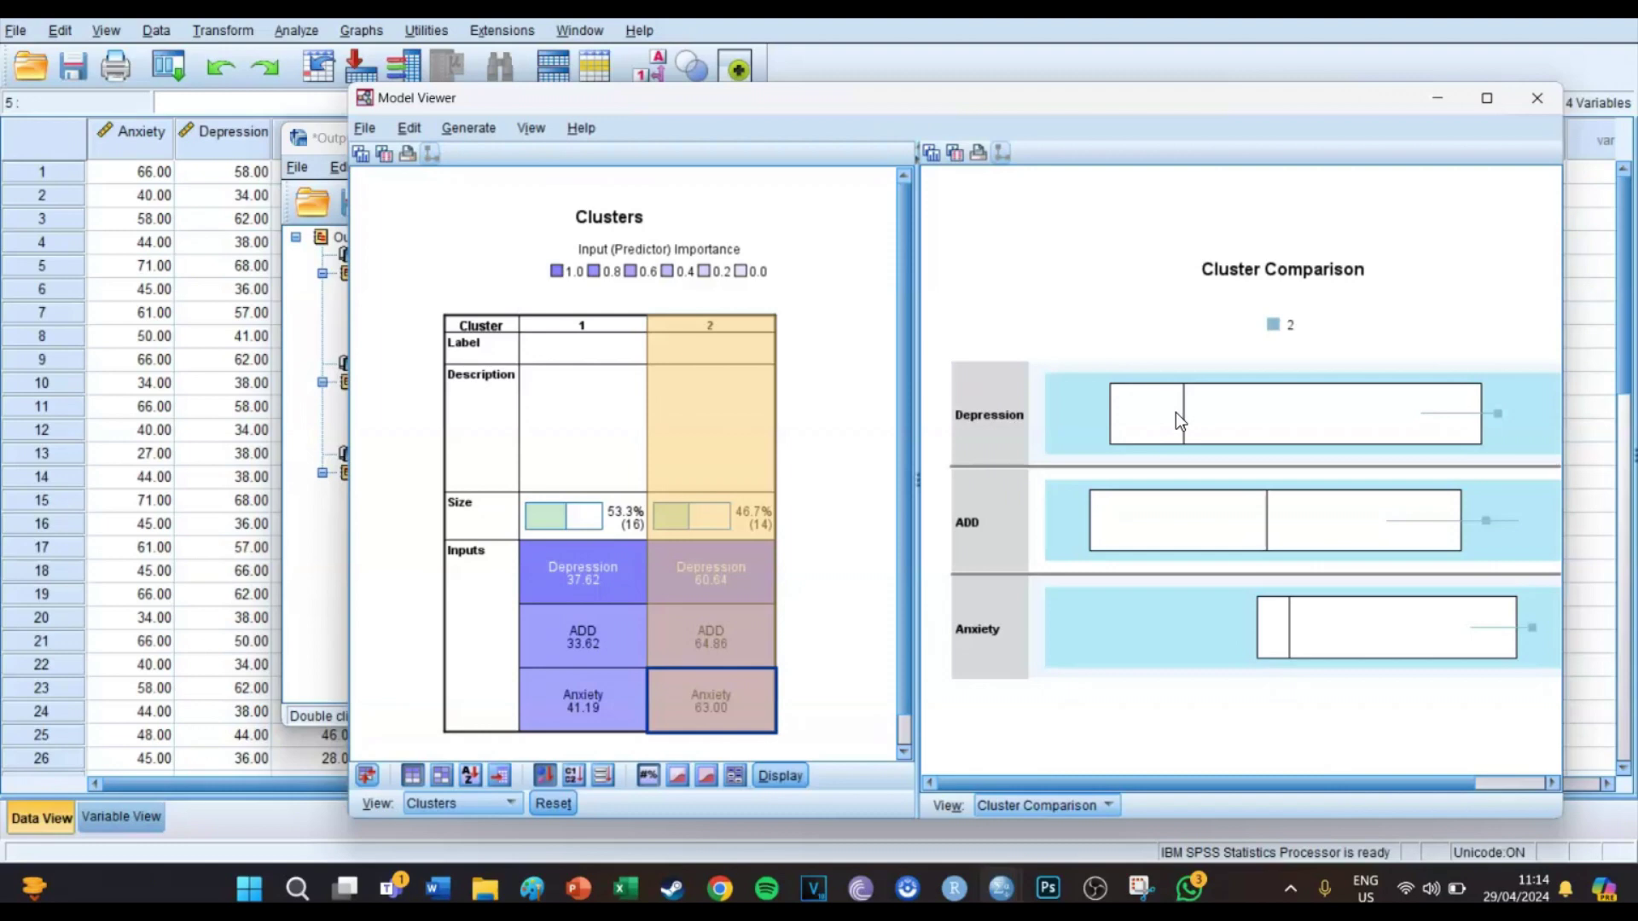
Step: Close the Model Viewer, keep the Output unsaved, and minimize the Output and Syntax windows
{"action": "left_click", "coordinate": [1535, 101]}
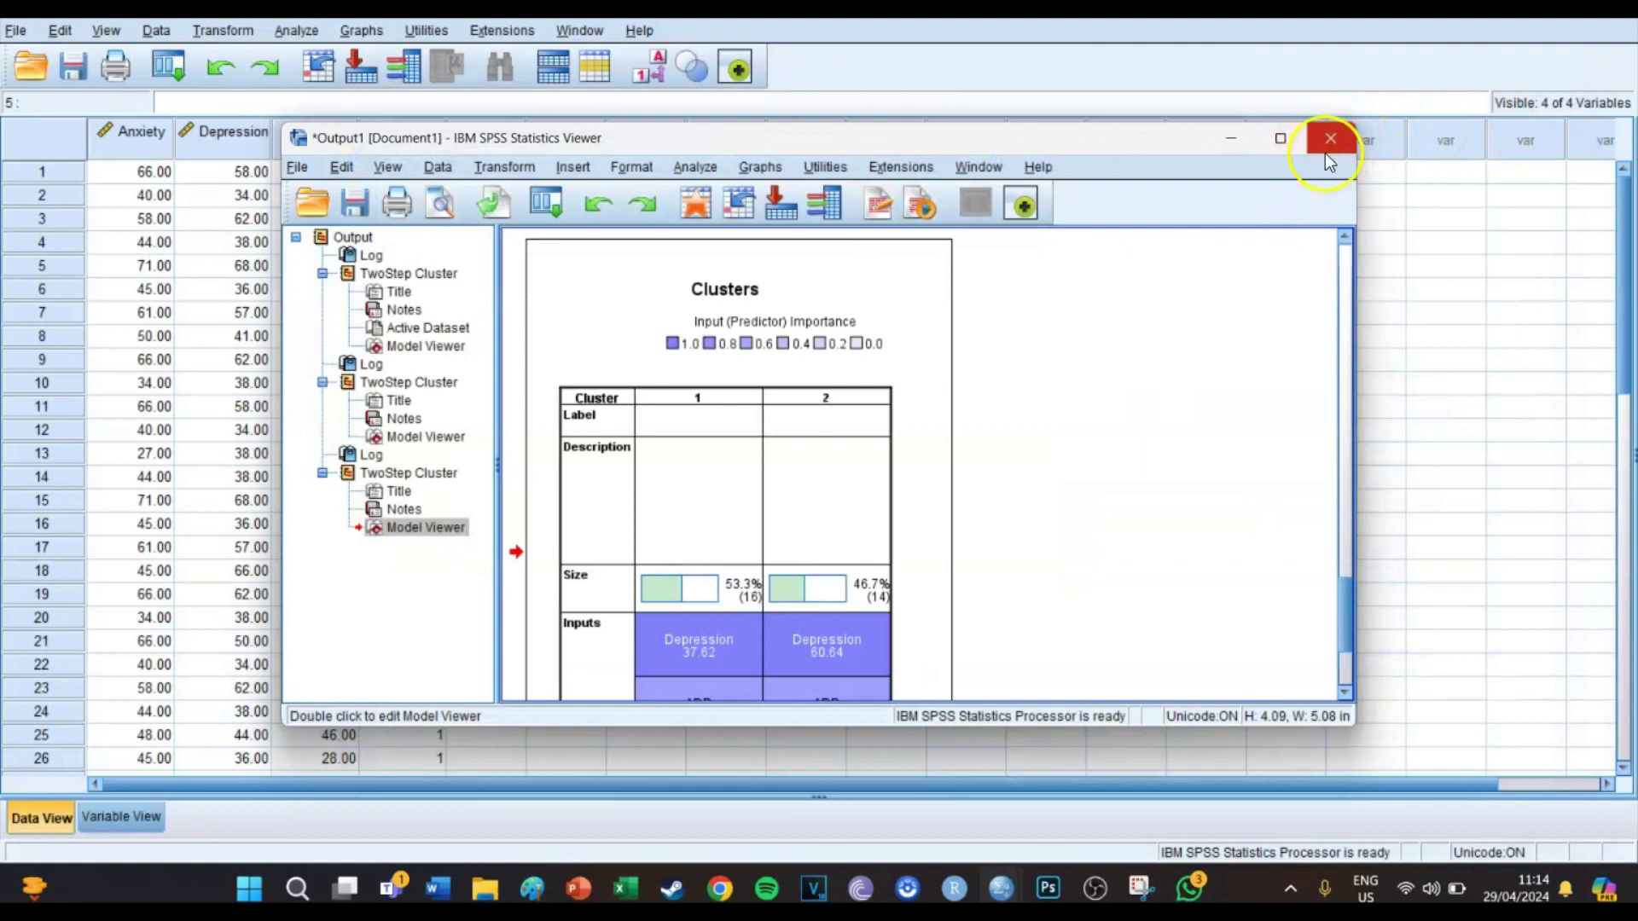
{"action": "left_click", "coordinate": [1321, 144]}
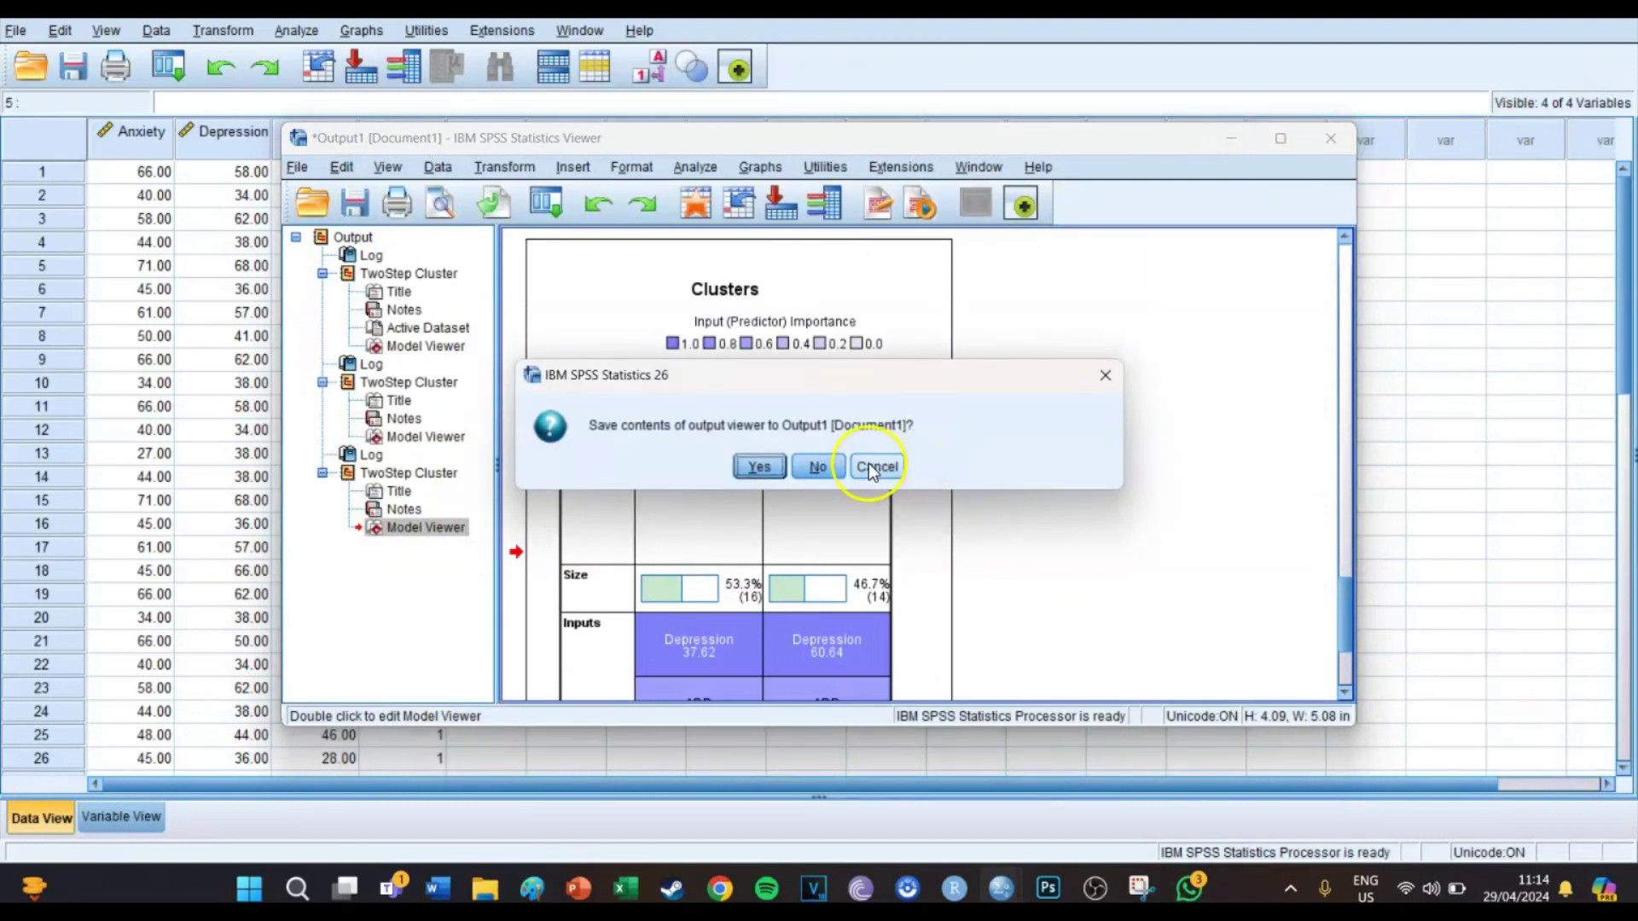
{"action": "left_click", "coordinate": [1105, 375]}
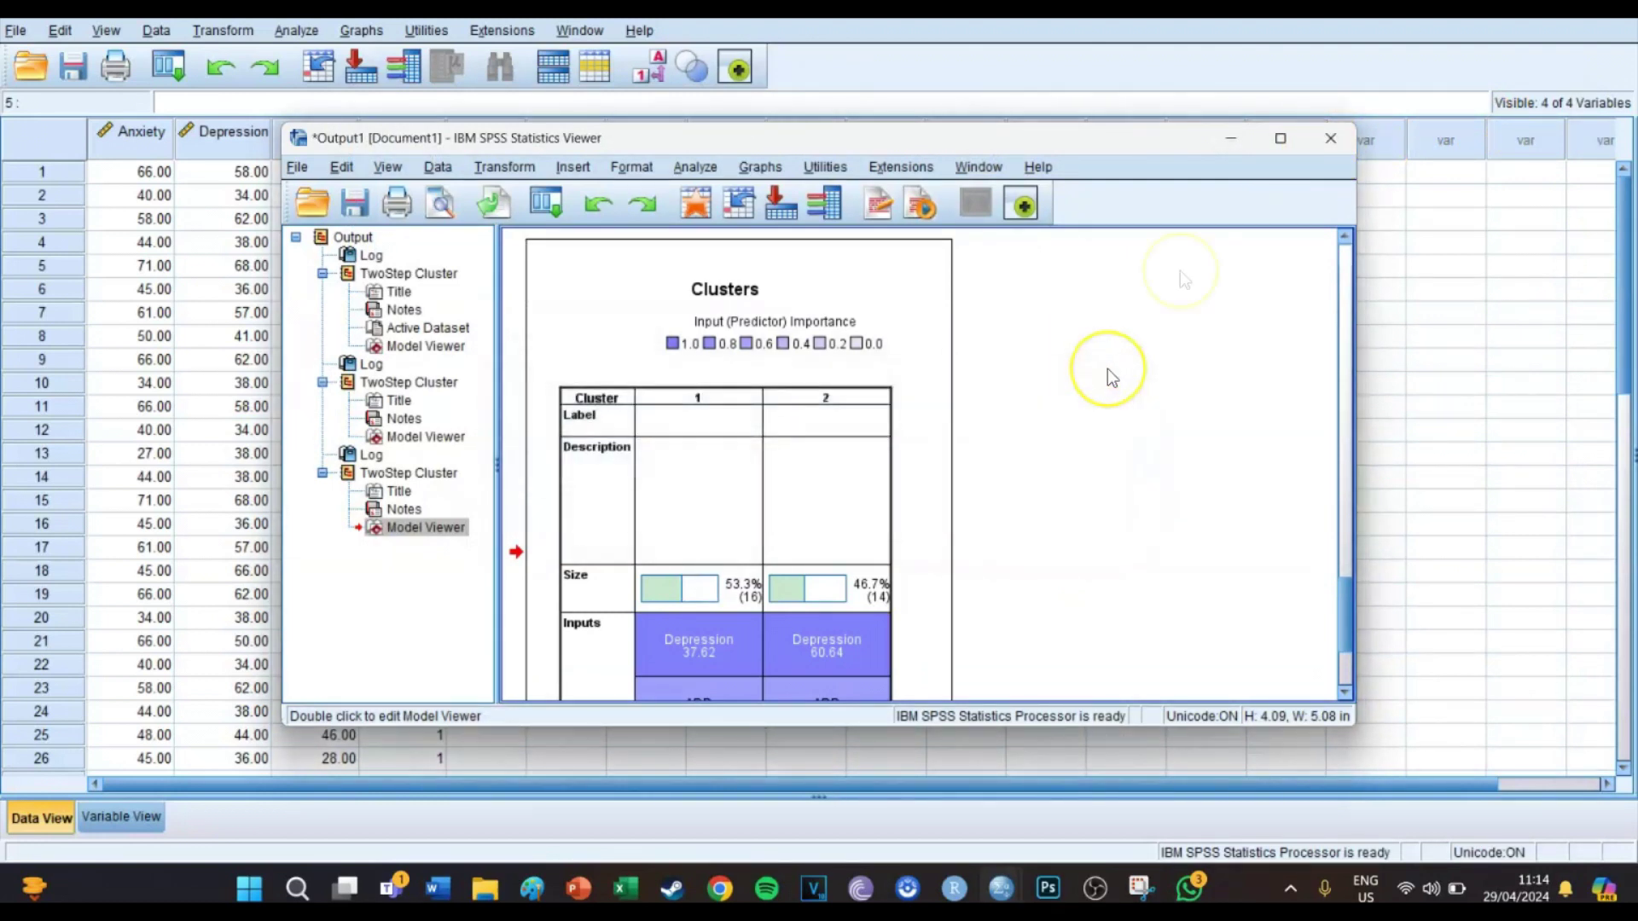
{"action": "left_click", "coordinate": [1239, 143]}
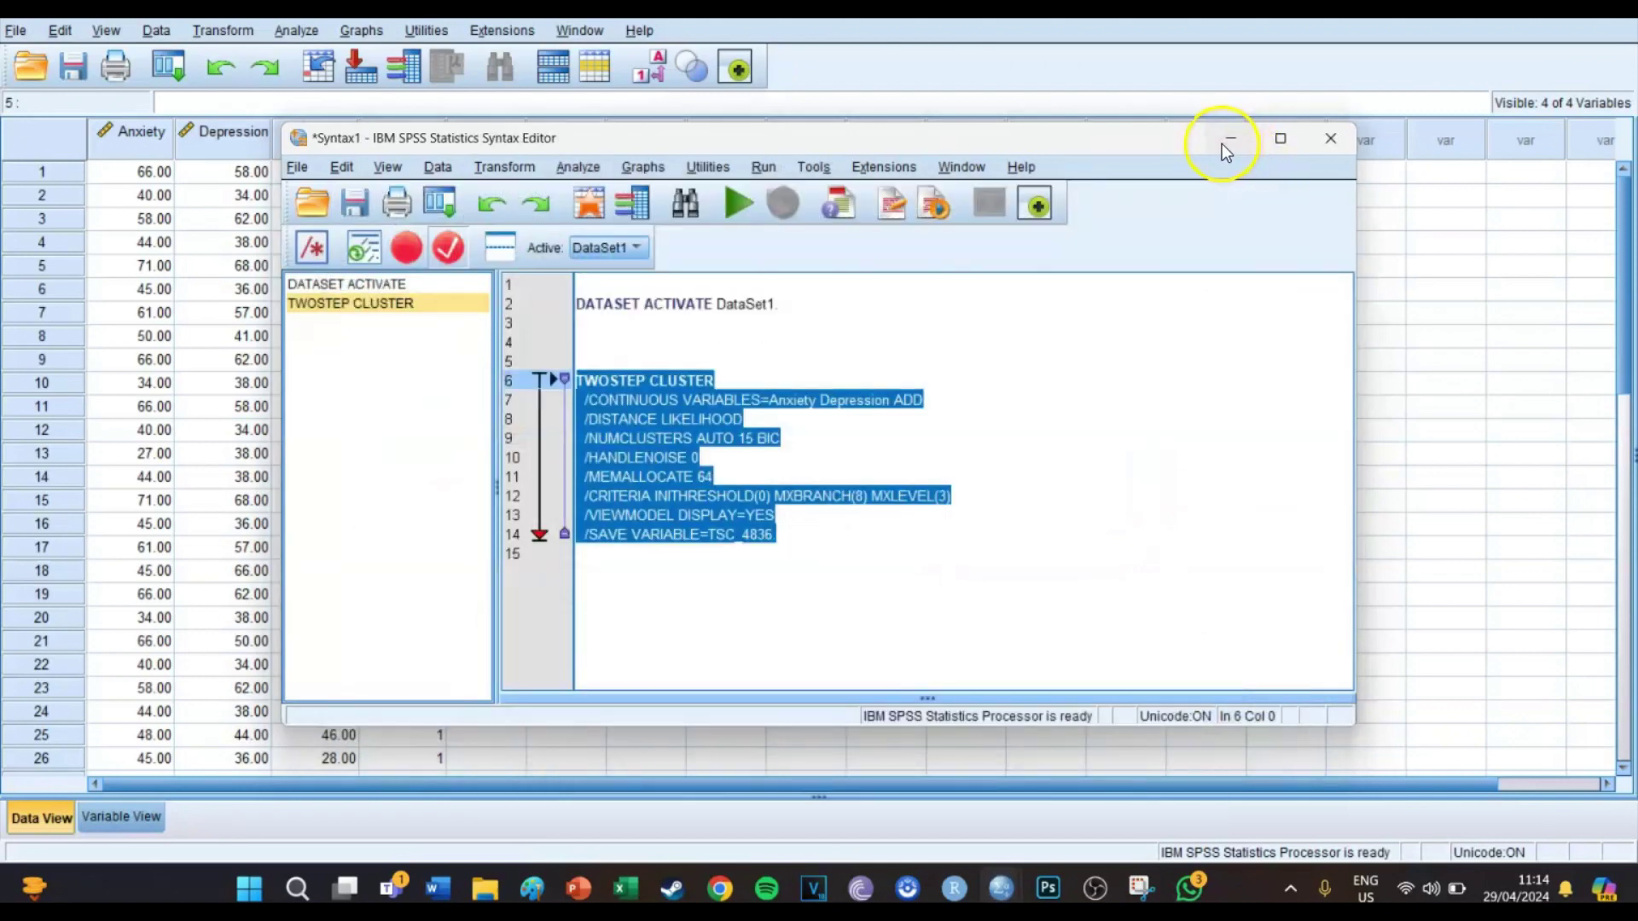
{"action": "left_click", "coordinate": [1221, 143]}
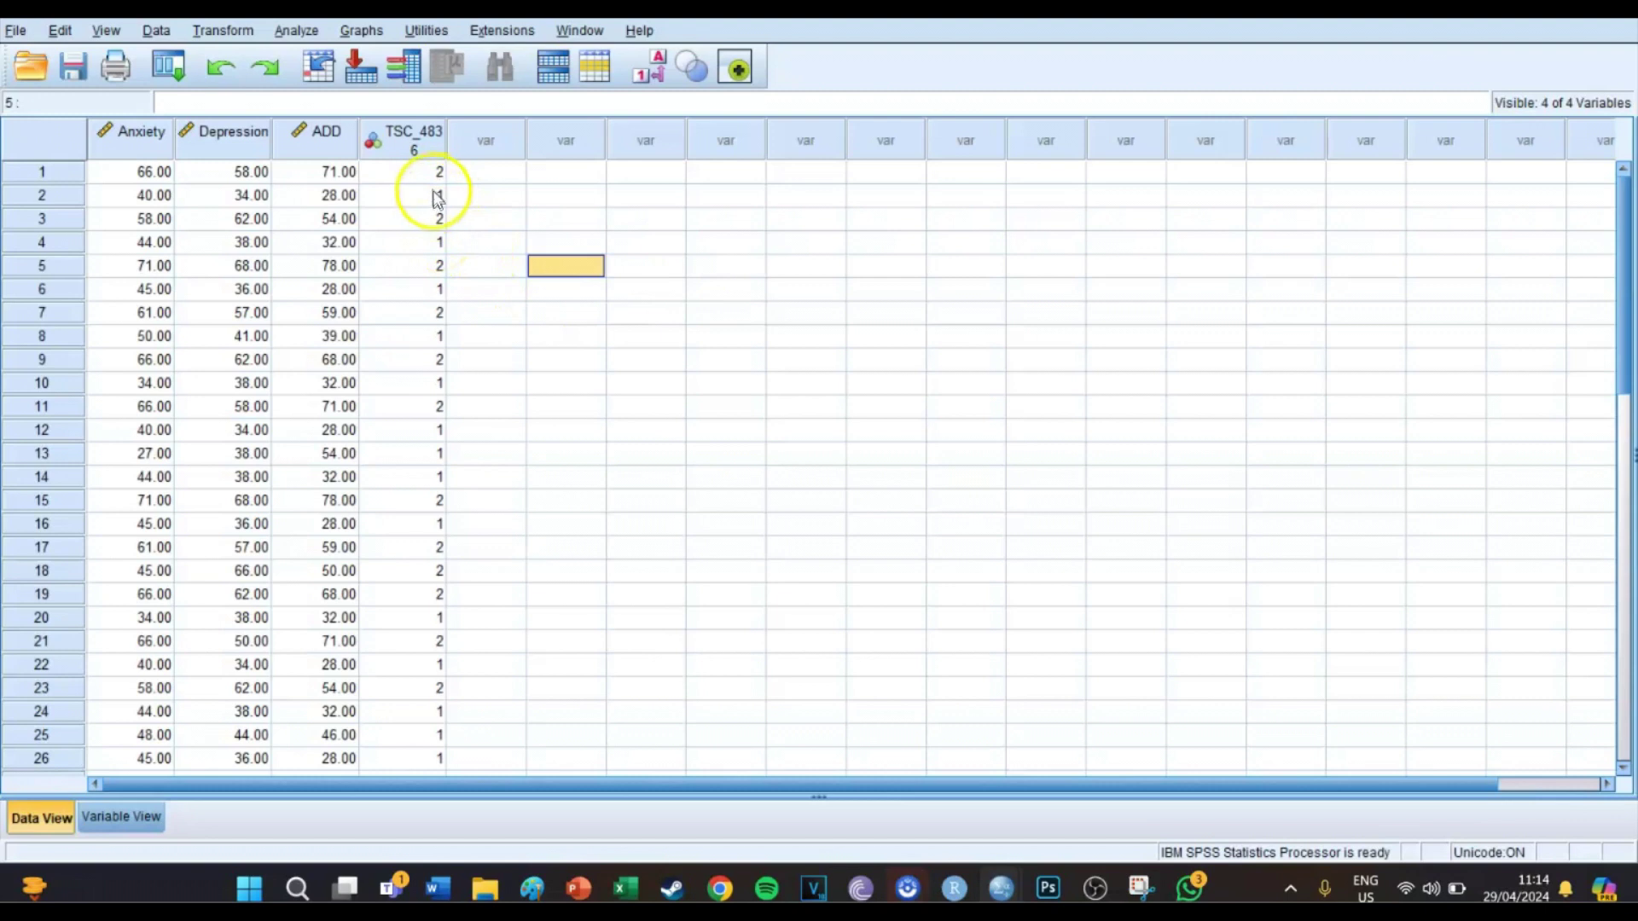
Step: Rename variable TSC_4836 to 'cluster' in Variable View and return to Data View
{"action": "left_click", "coordinate": [131, 816]}
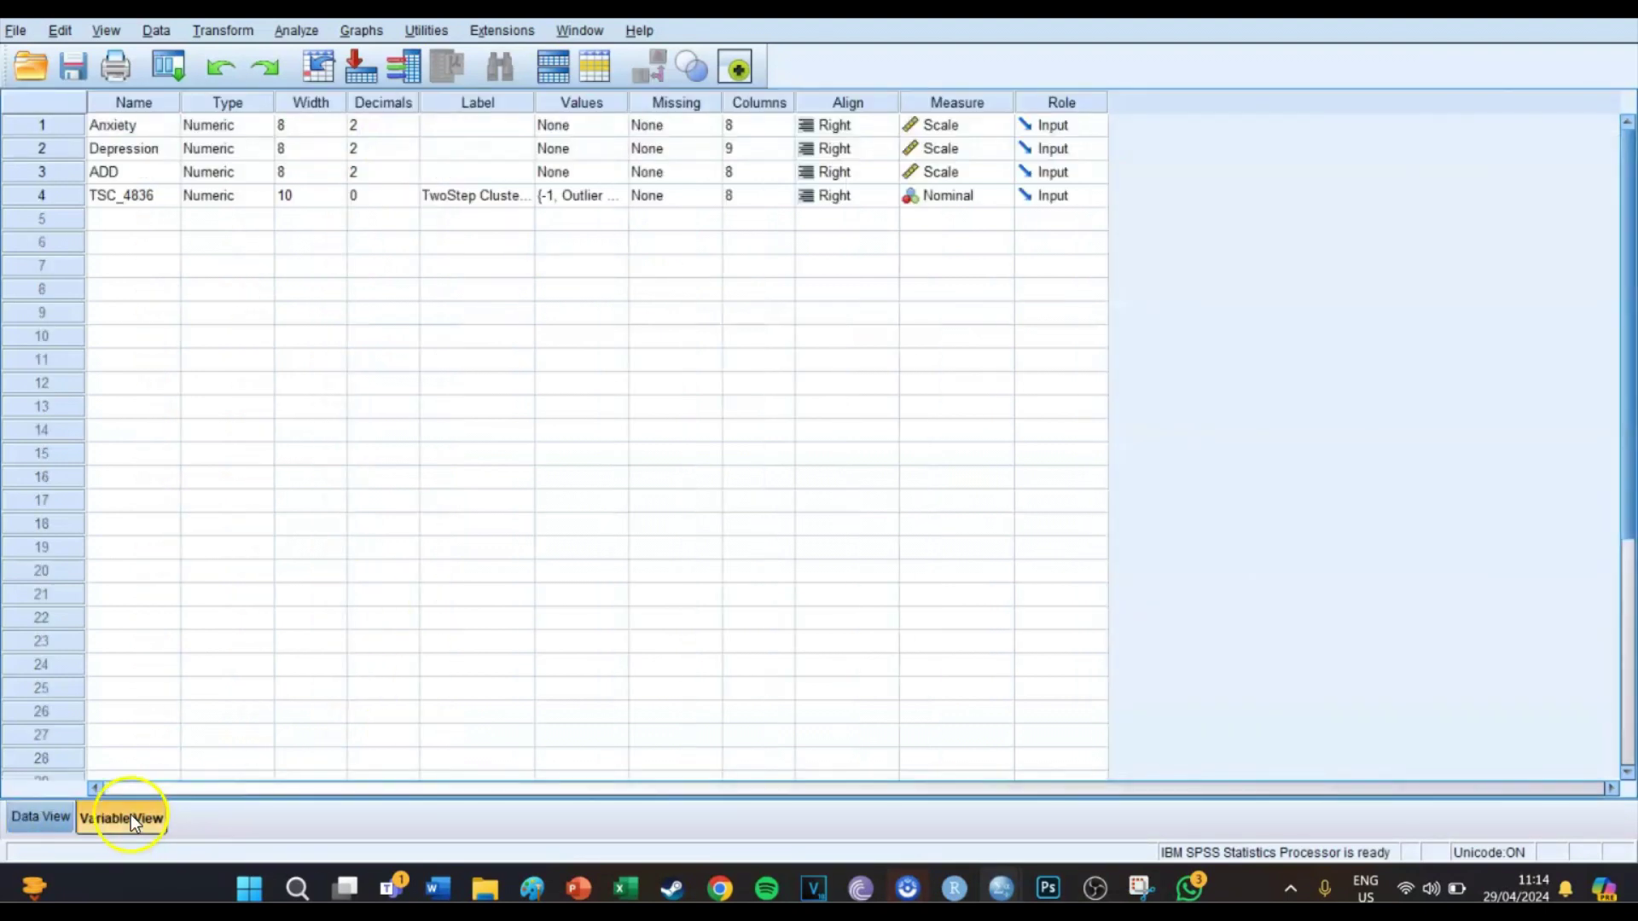
{"action": "double_click", "coordinate": [122, 199]}
{"action": "type", "text": "cluster"}
{"action": "key", "text": "Return"}
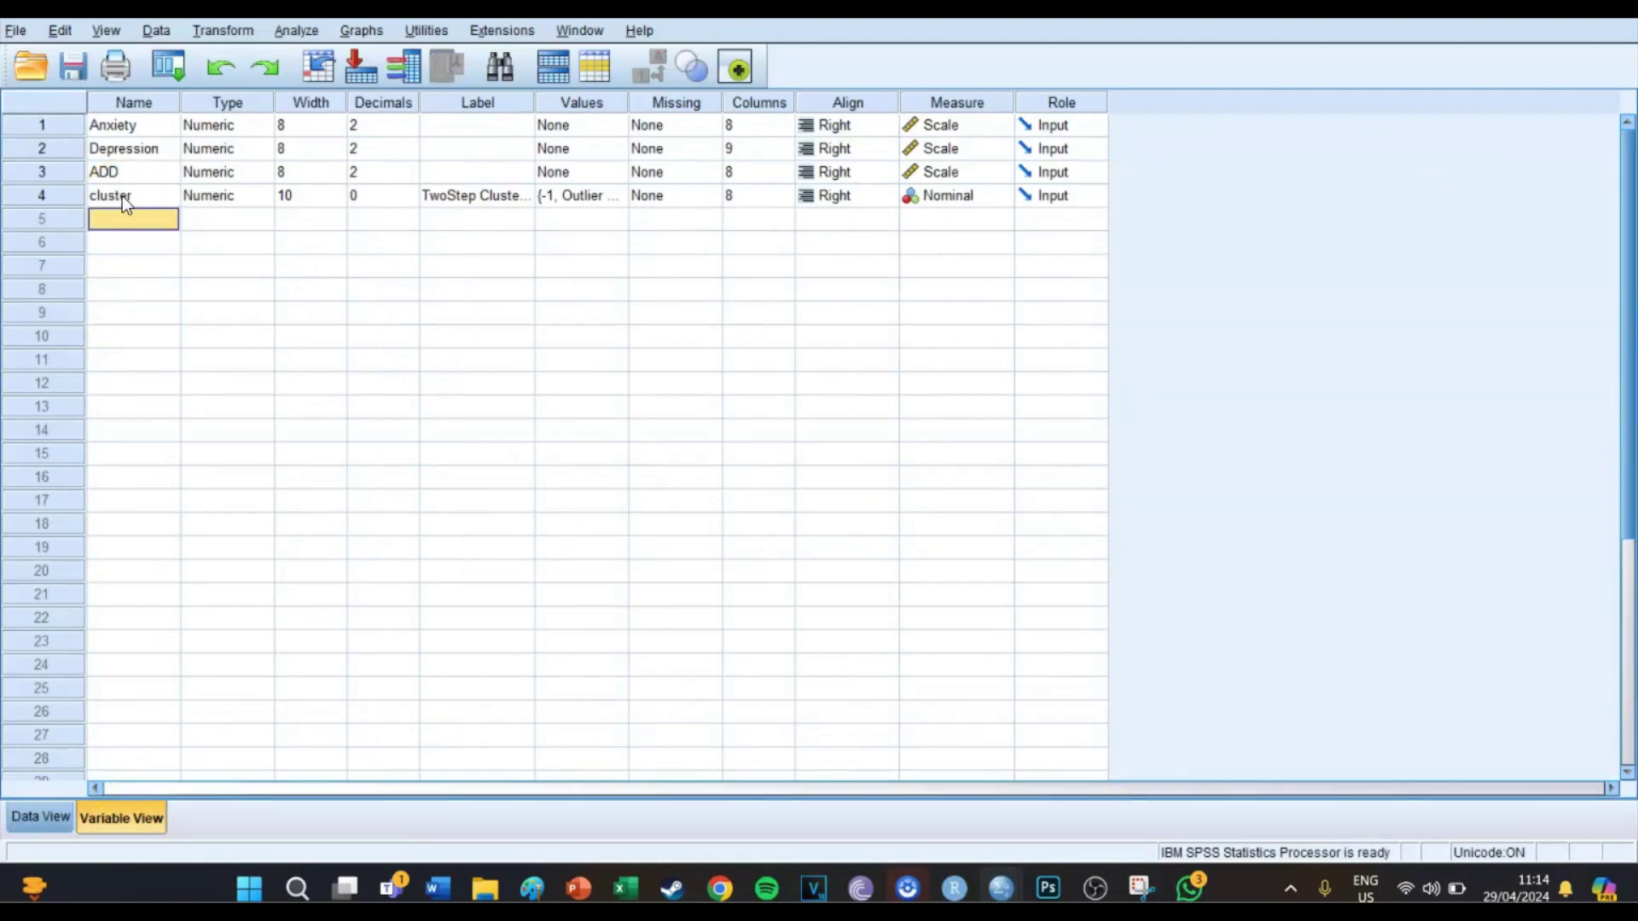
{"action": "left_click", "coordinate": [32, 817]}
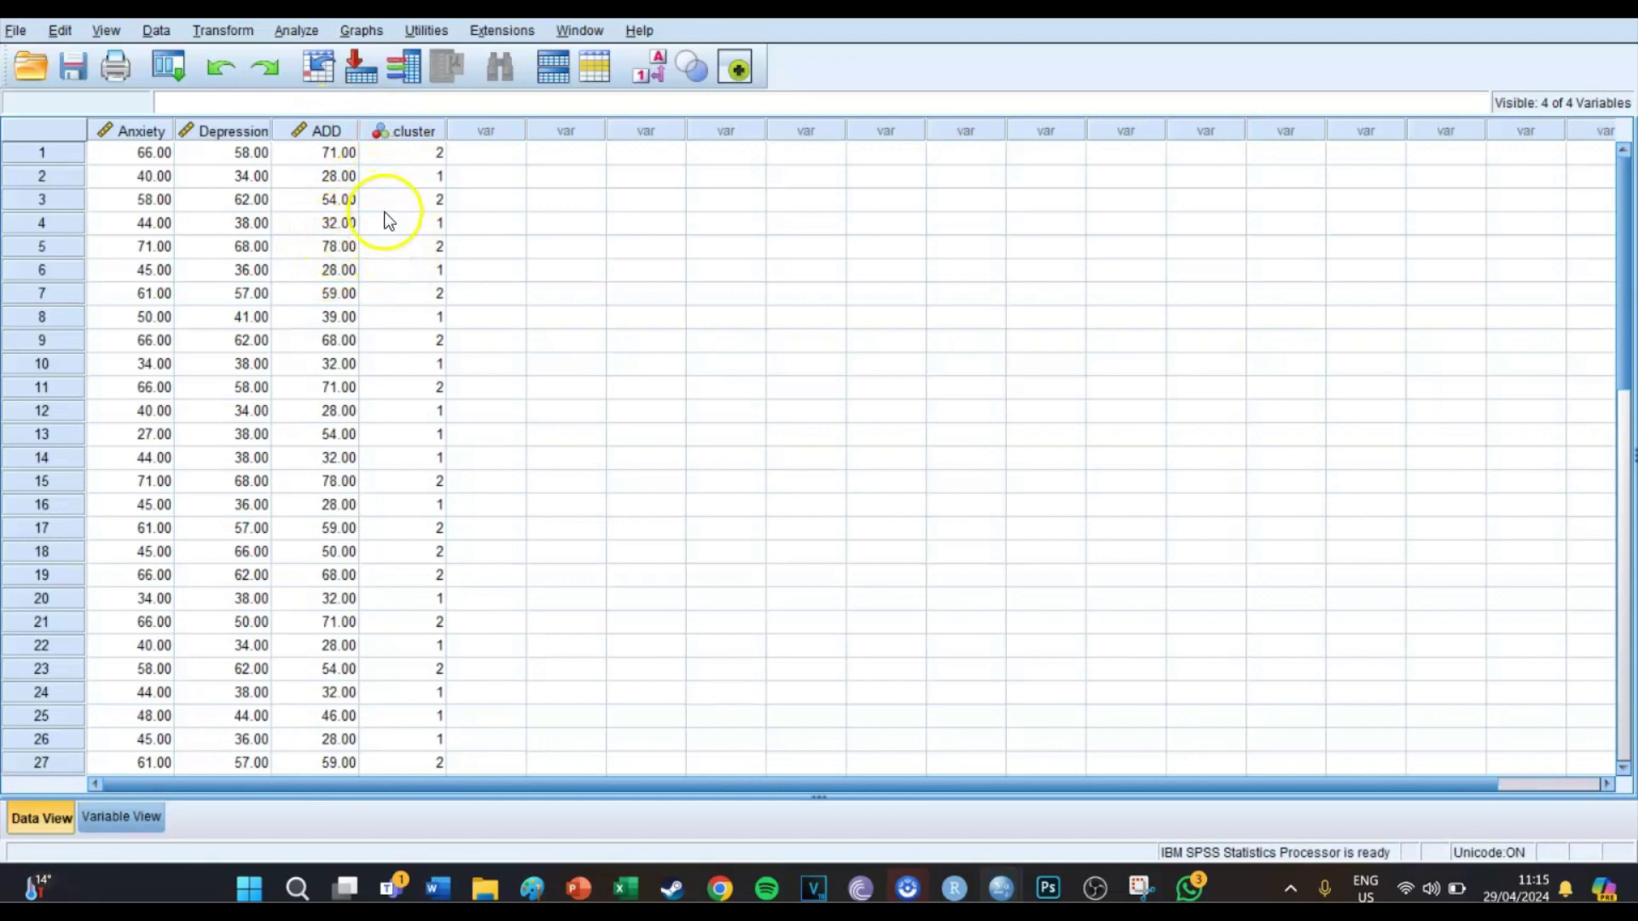
Step: Set up an Independent-Samples T Test of Anxiety, Depression and ADD grouped by cluster
{"action": "left_click", "coordinate": [306, 37]}
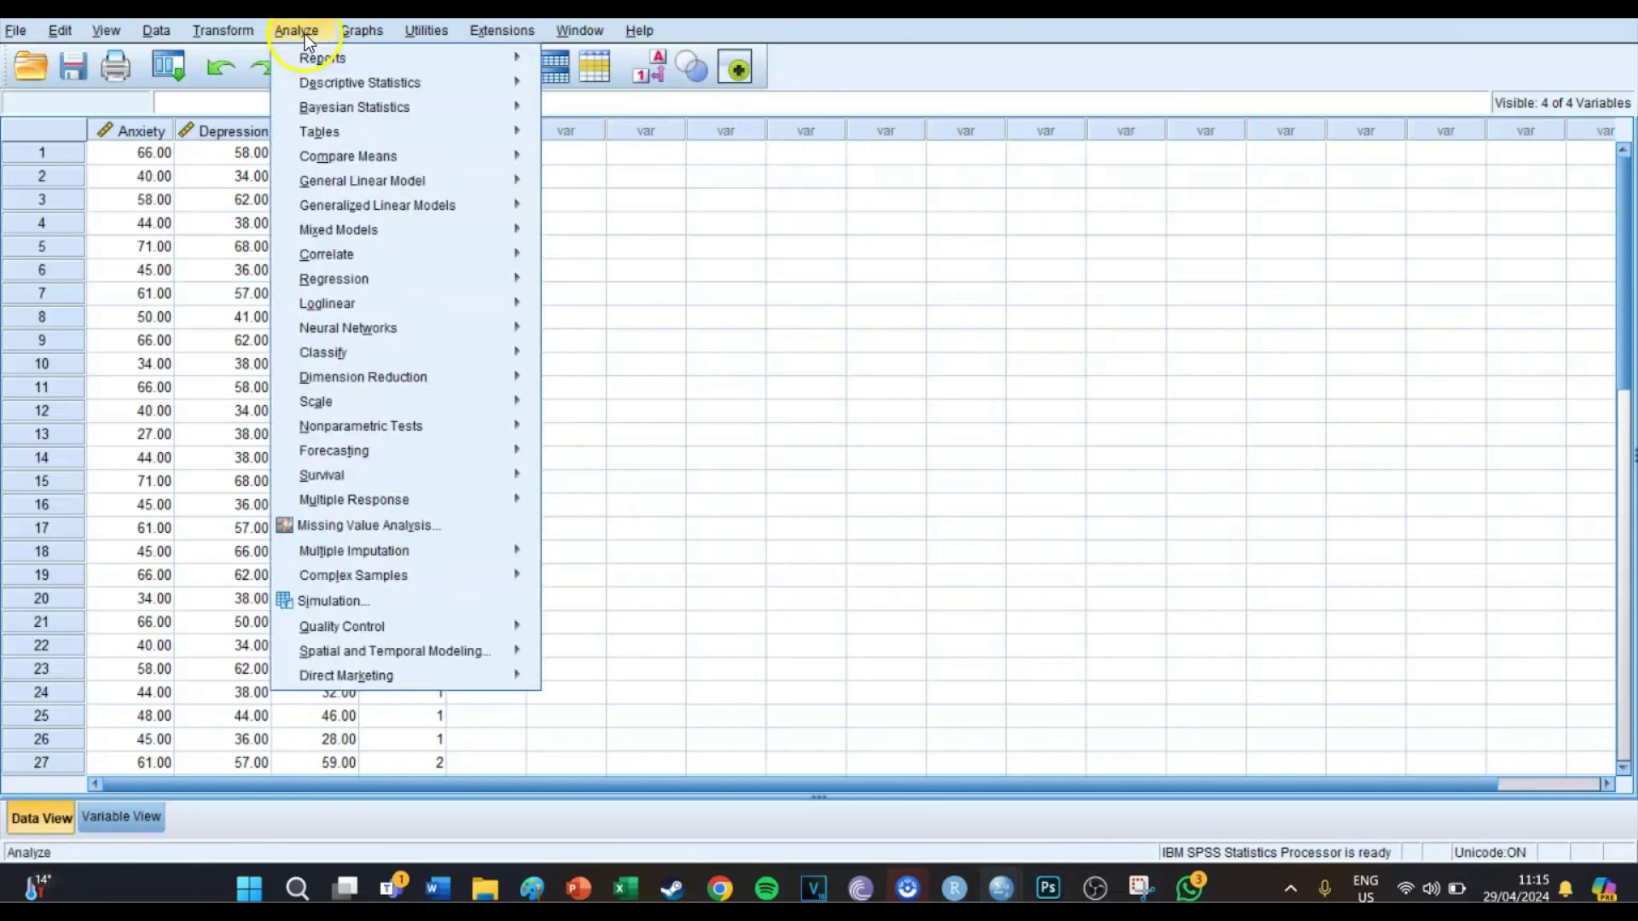
{"action": "mouse_move", "coordinate": [365, 106]}
{"action": "mouse_move", "coordinate": [387, 161]}
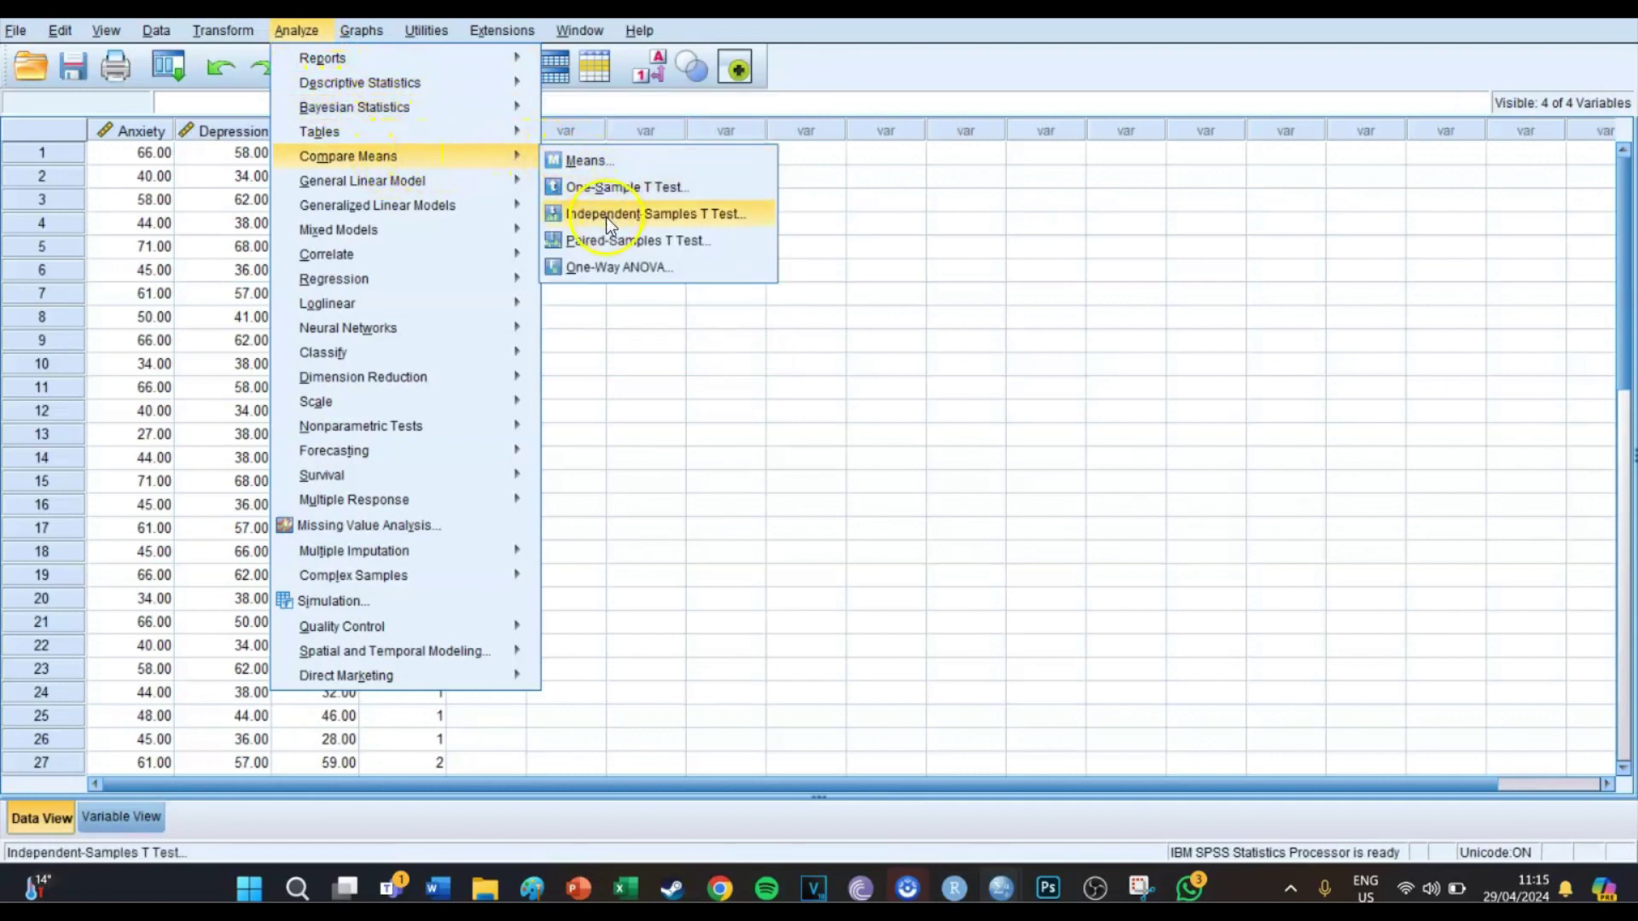
{"action": "left_click", "coordinate": [659, 213]}
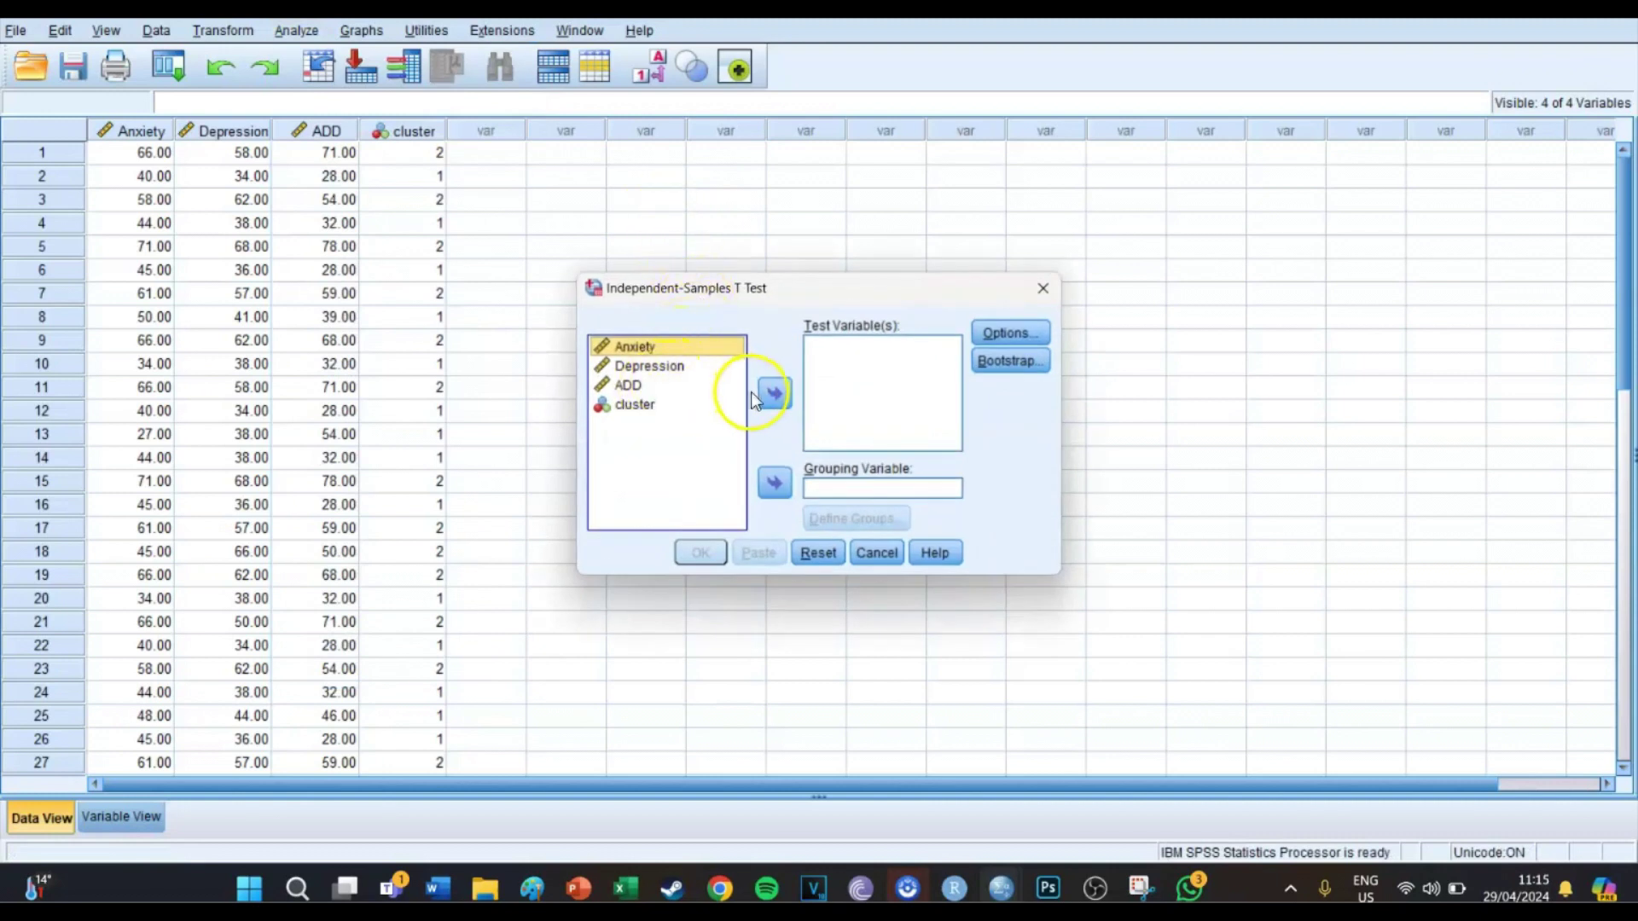
{"action": "left_click", "coordinate": [641, 388], "text": "shift"}
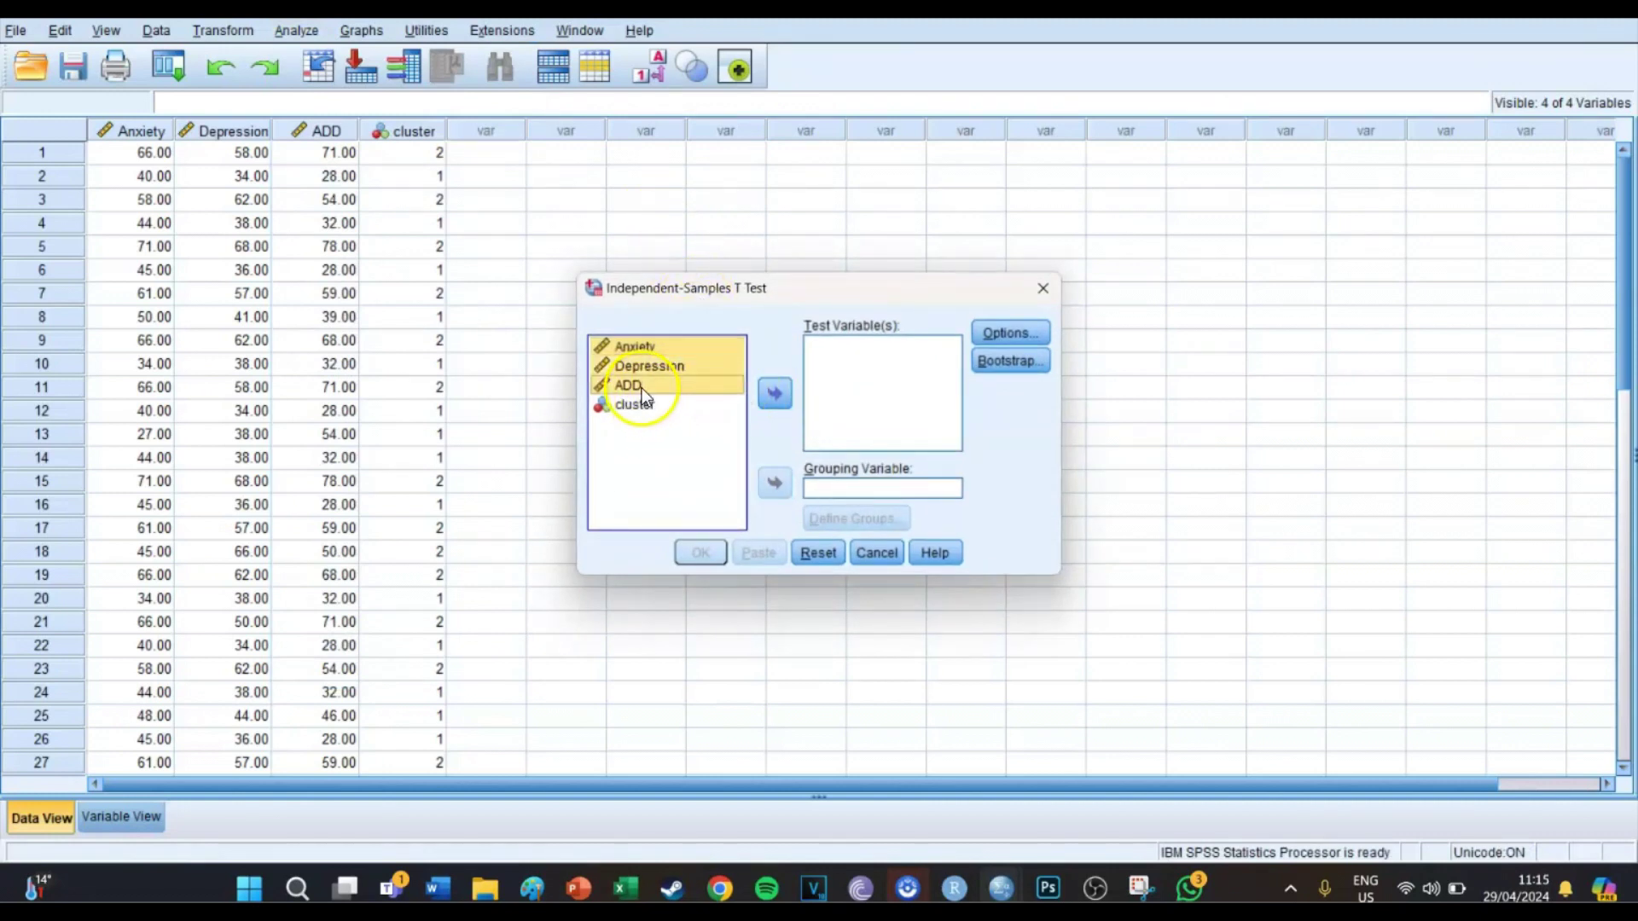
{"action": "left_click", "coordinate": [774, 399]}
{"action": "left_click", "coordinate": [673, 349]}
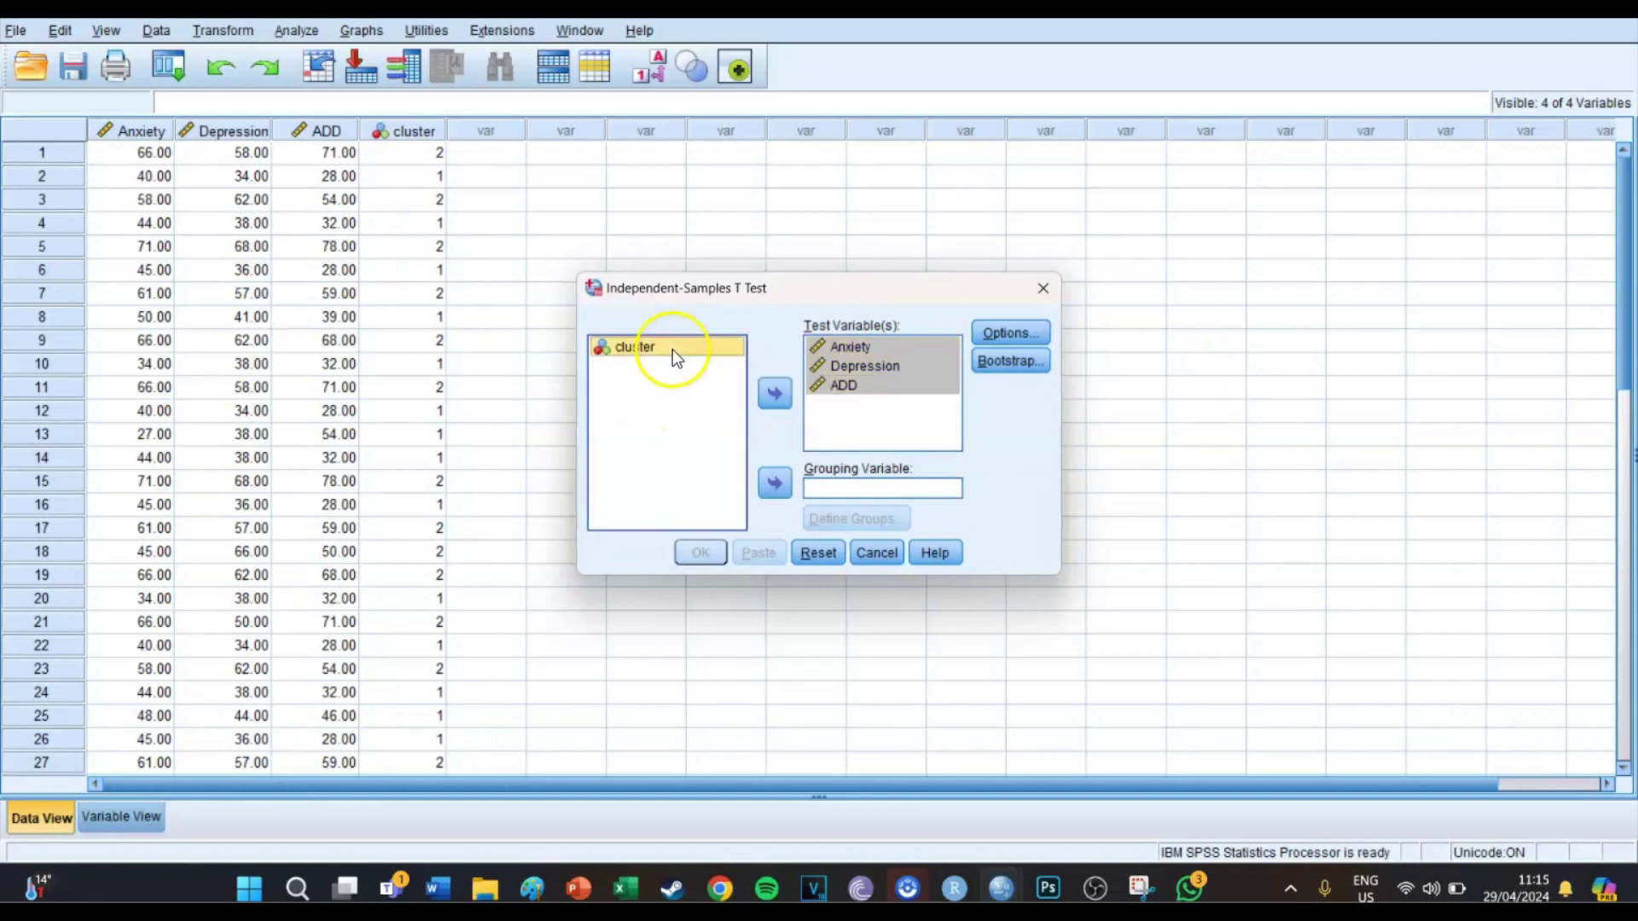
{"action": "left_click", "coordinate": [782, 482]}
Step: Define the cluster groups as 1 and 2 and paste the t-test syntax
{"action": "left_click", "coordinate": [845, 520]}
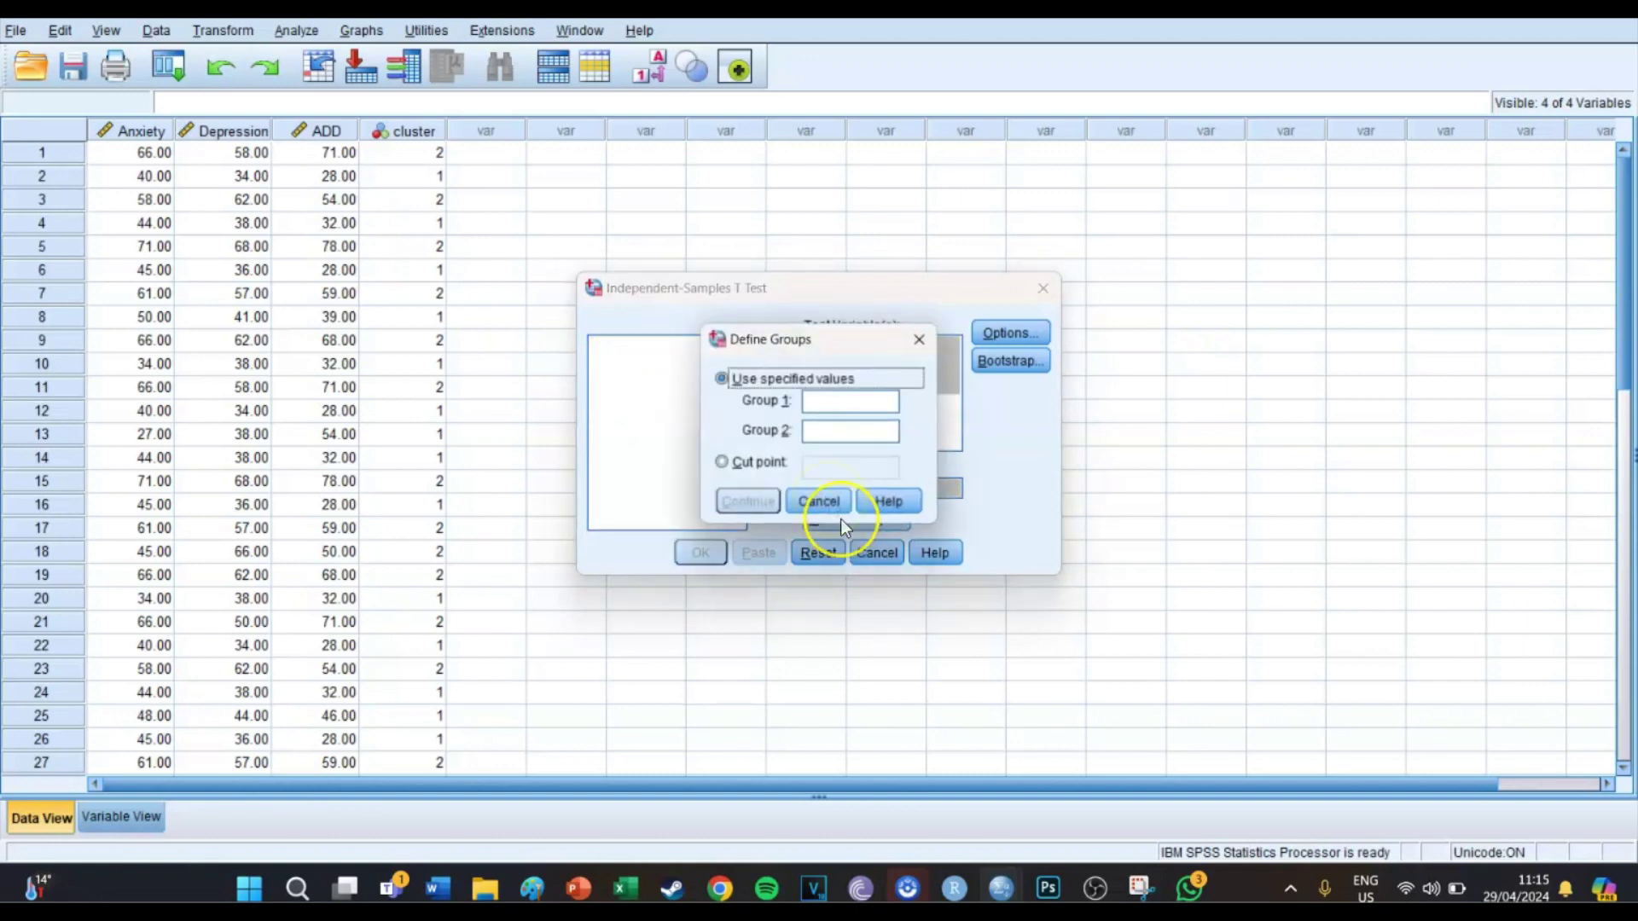
{"action": "left_click", "coordinate": [823, 406]}
{"action": "type", "text": "1"}
{"action": "left_click", "coordinate": [823, 431]}
{"action": "type", "text": "2"}
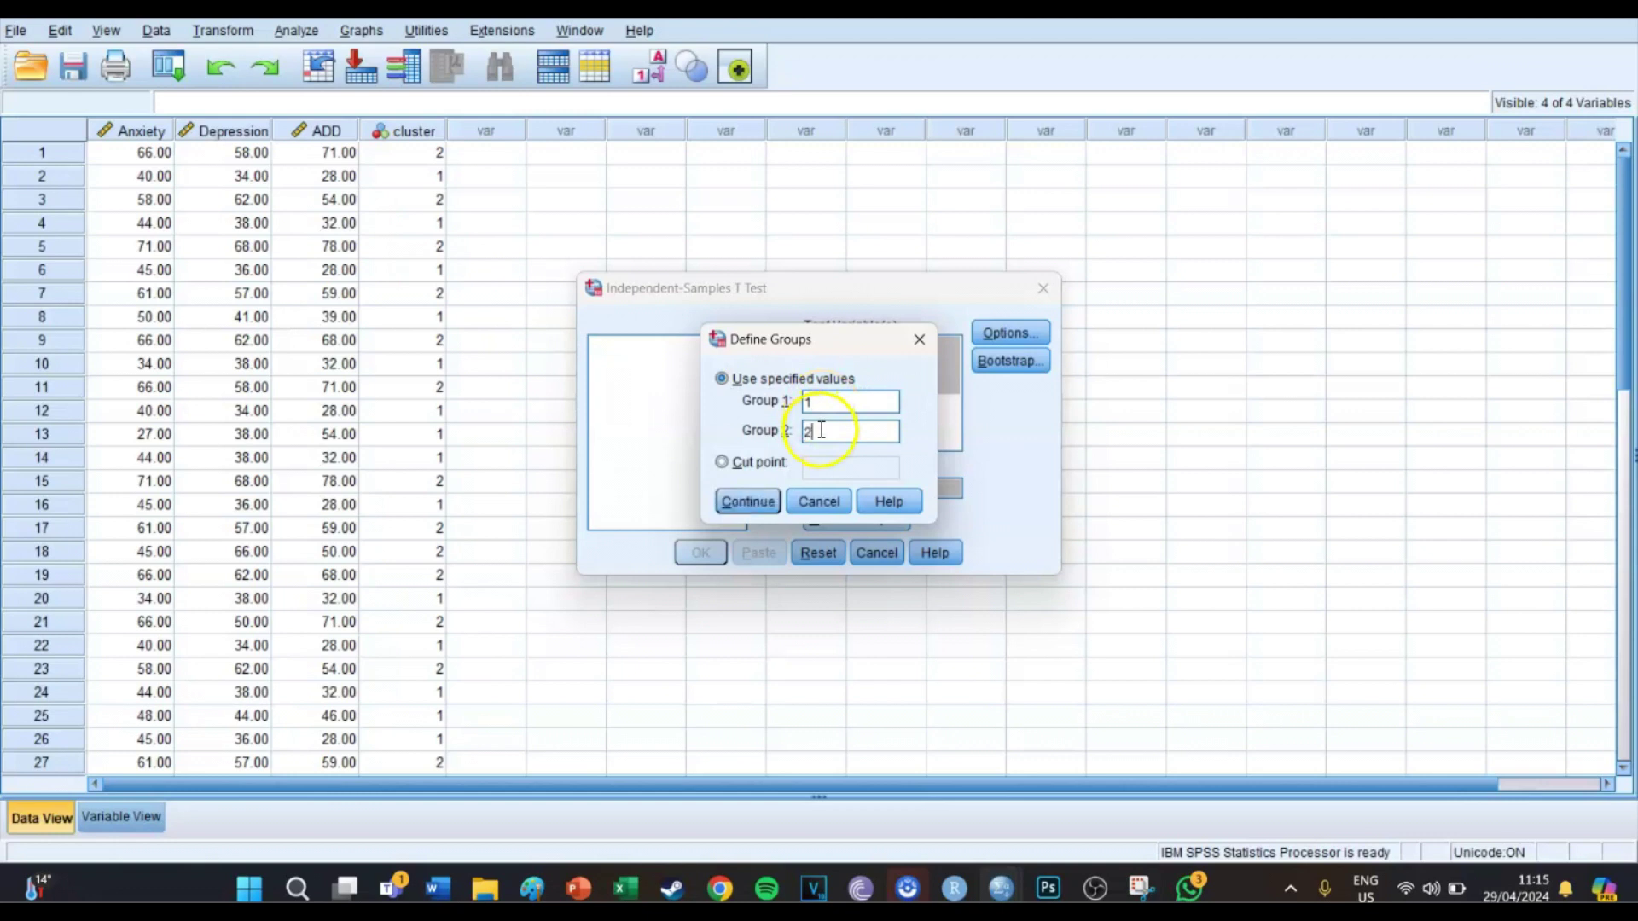
{"action": "left_click", "coordinate": [747, 501]}
{"action": "left_click", "coordinate": [757, 554]}
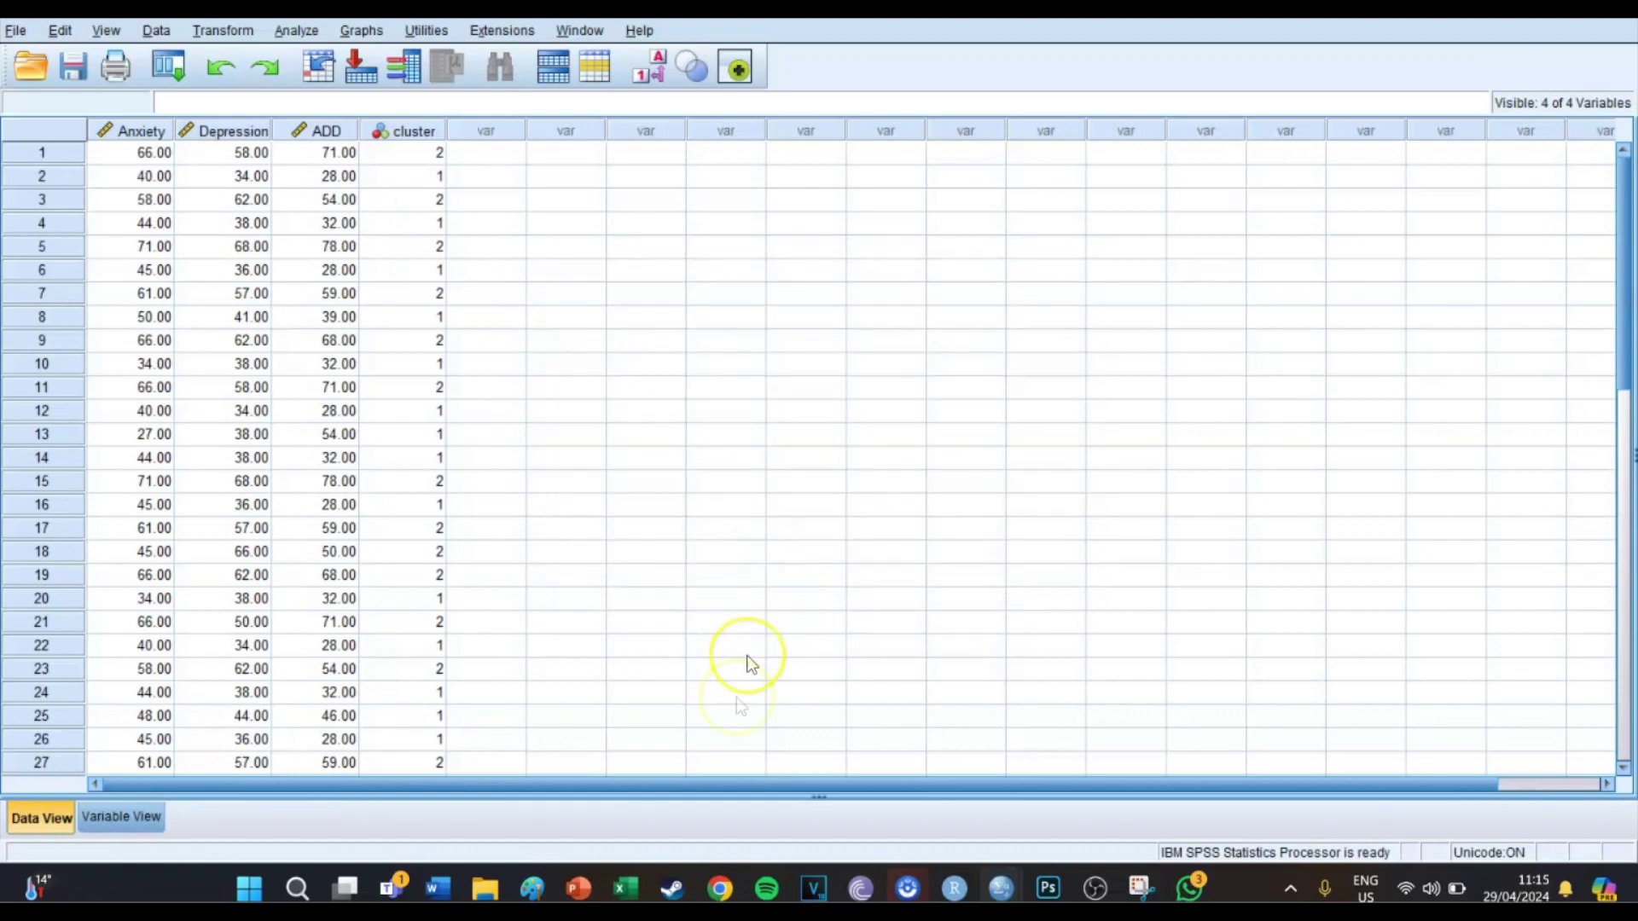
Step: Run the selected T-TEST lines in Syntax1 comparing Anxiety, Depression and ADD by cluster
{"action": "mouse_move", "coordinate": [1001, 885]}
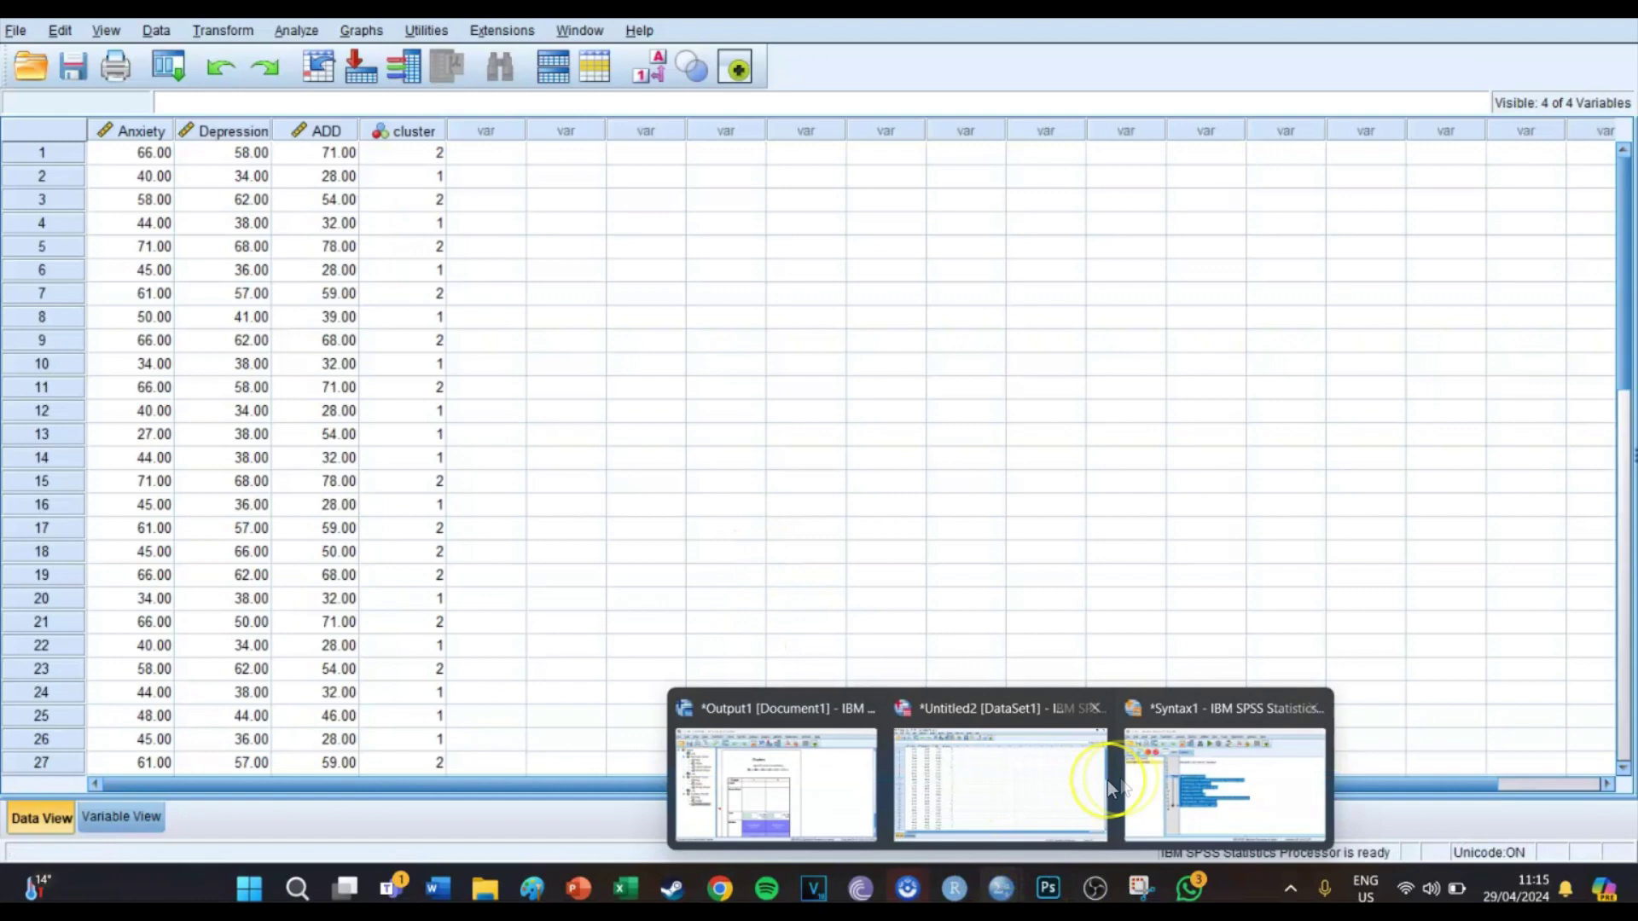
{"action": "left_click", "coordinate": [1177, 776]}
{"action": "left_click_drag", "start_coordinate": [761, 646], "coordinate": [554, 573]}
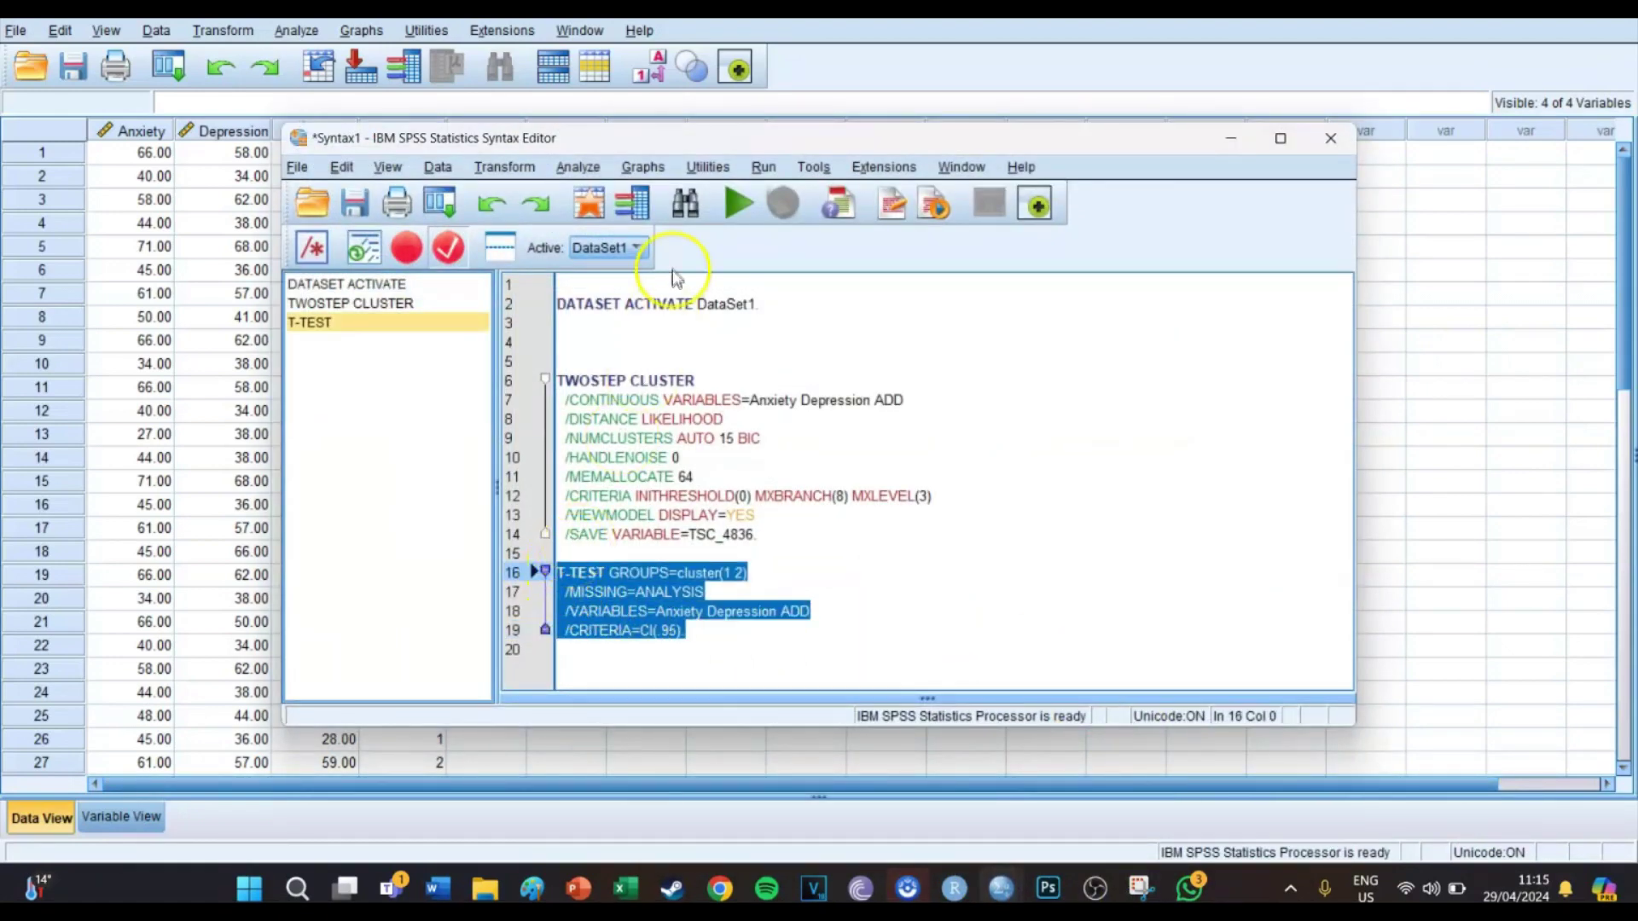
{"action": "left_click", "coordinate": [737, 206]}
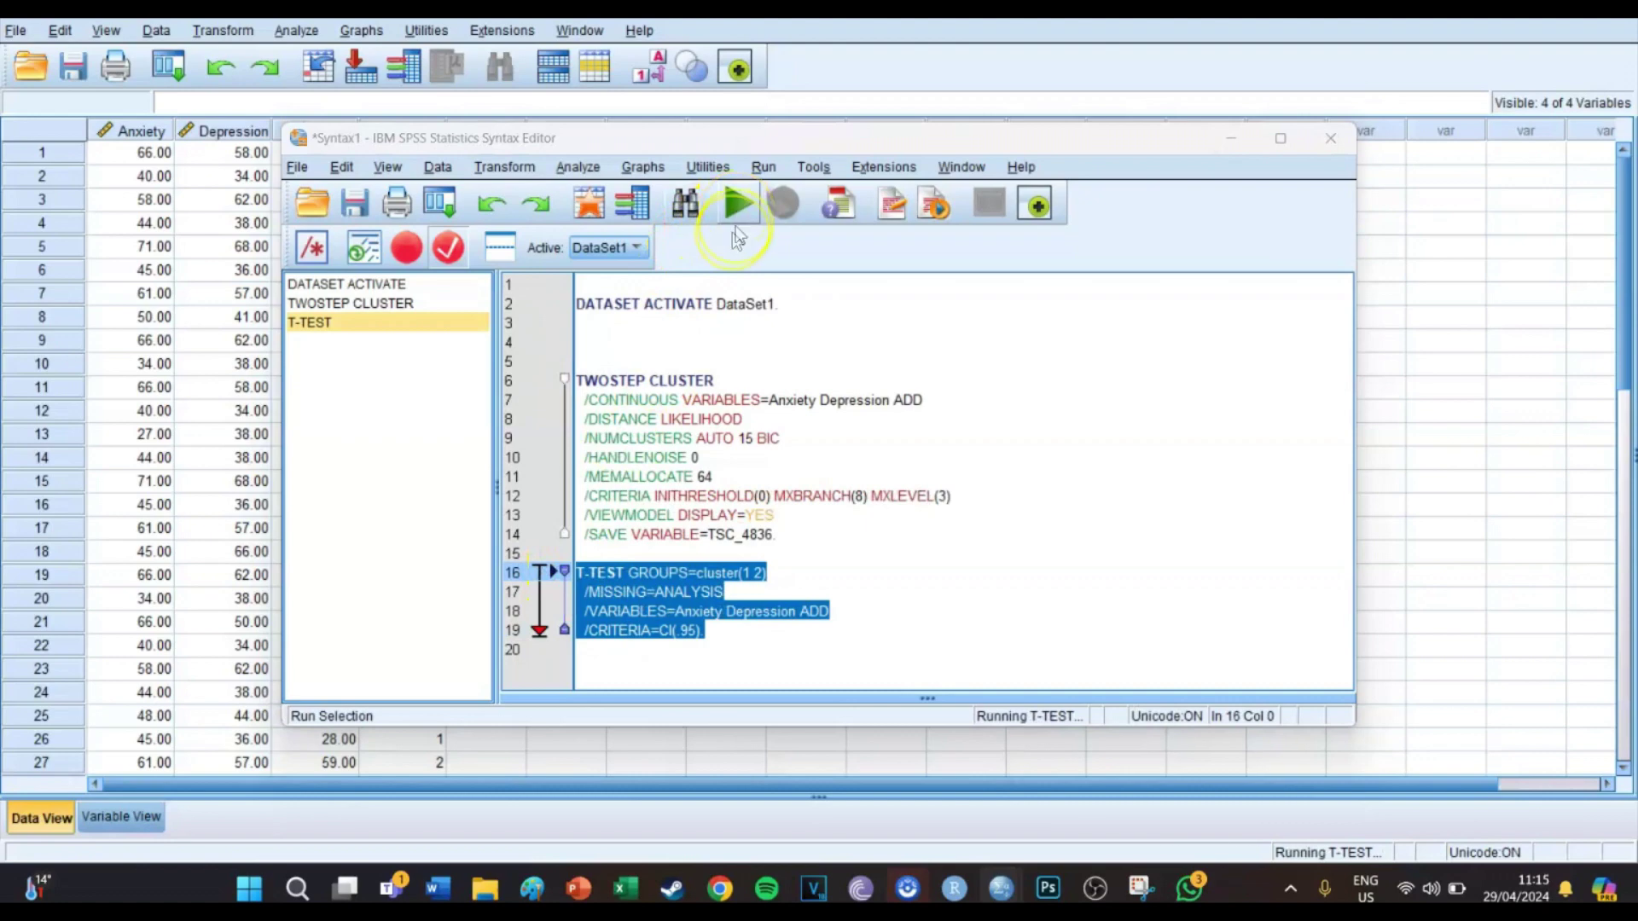
Step: Show the Independent Samples Test table in Output1, with all Sig. (2-tailed) values .000
{"action": "mouse_move", "coordinate": [1022, 855]}
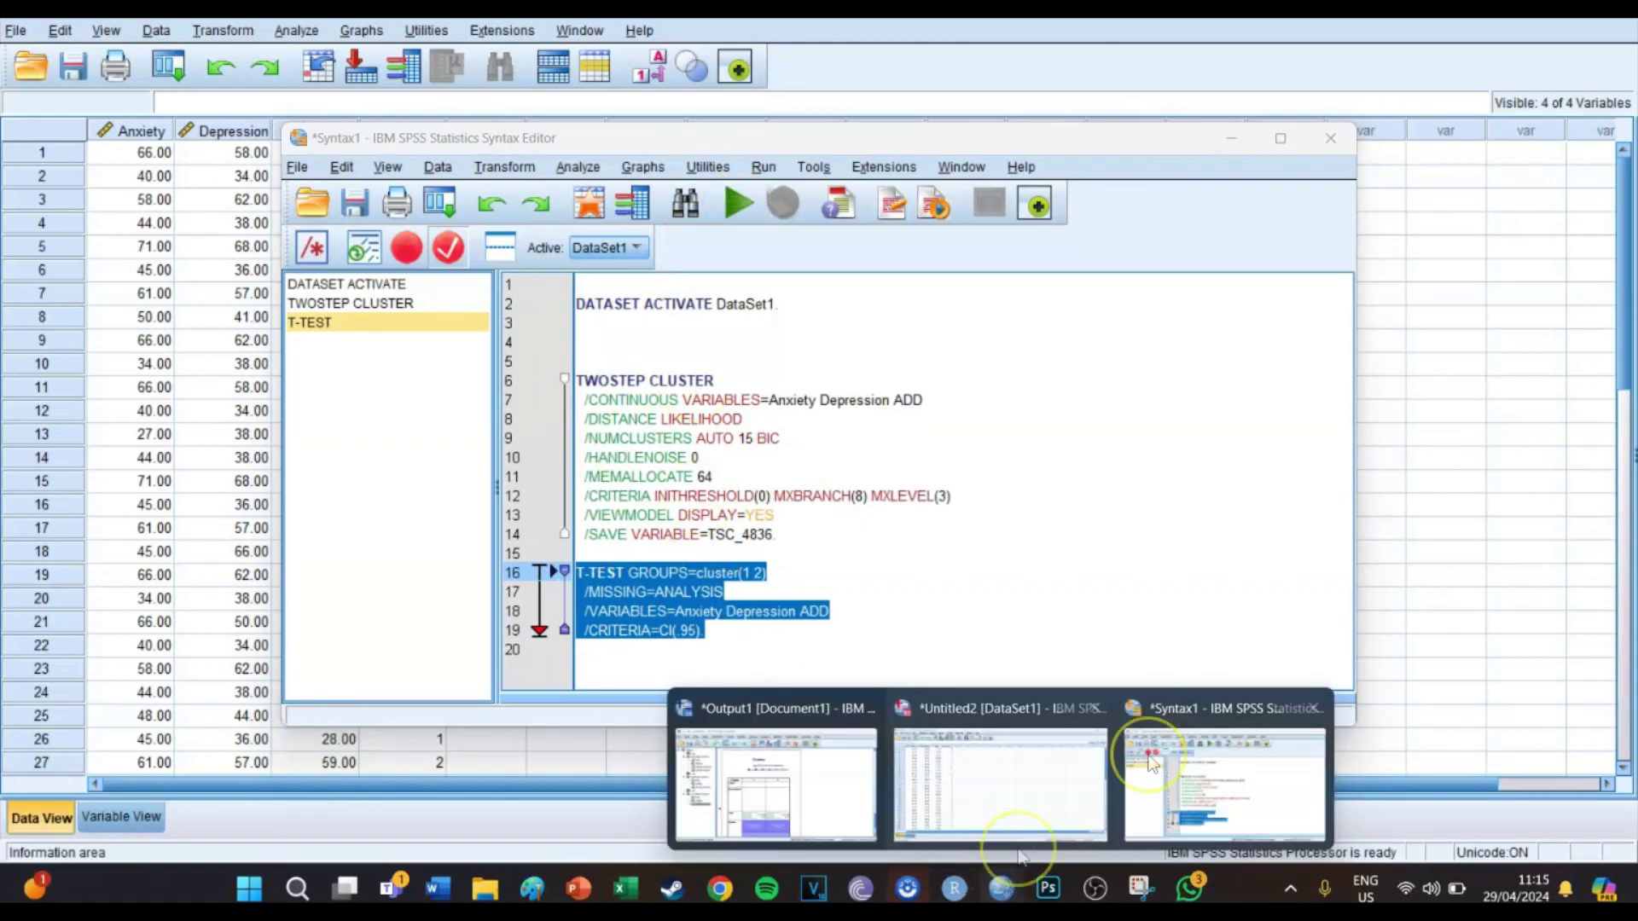
{"action": "left_click", "coordinate": [825, 764]}
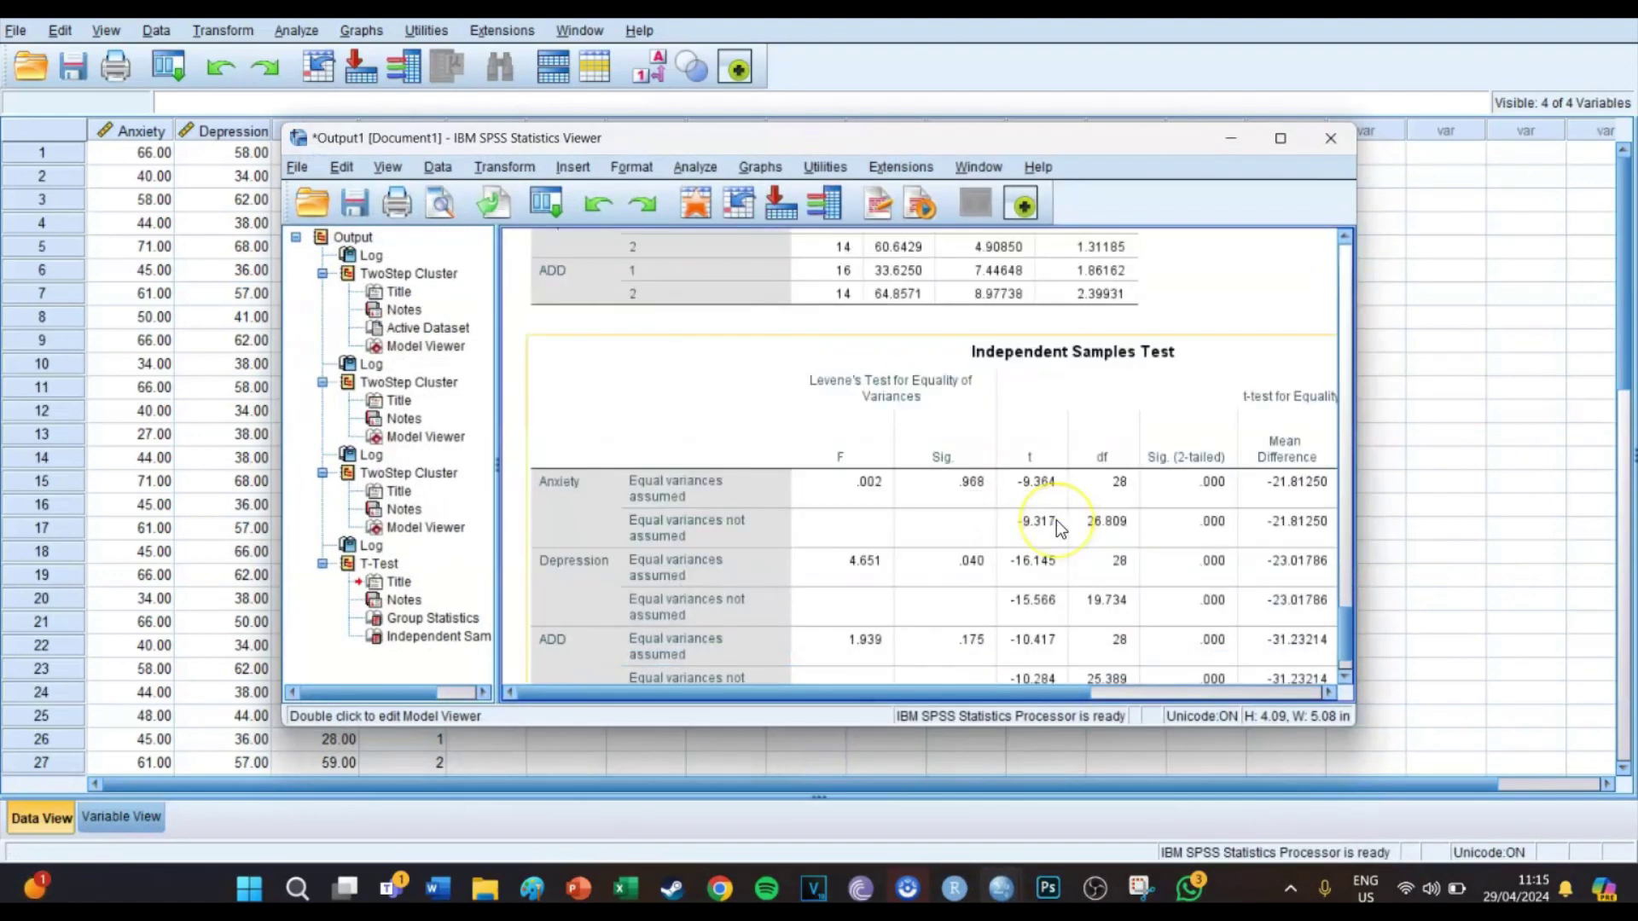
{"action": "scroll", "coordinate": [1056, 520], "scroll_direction": "down", "scroll_amount": 2}
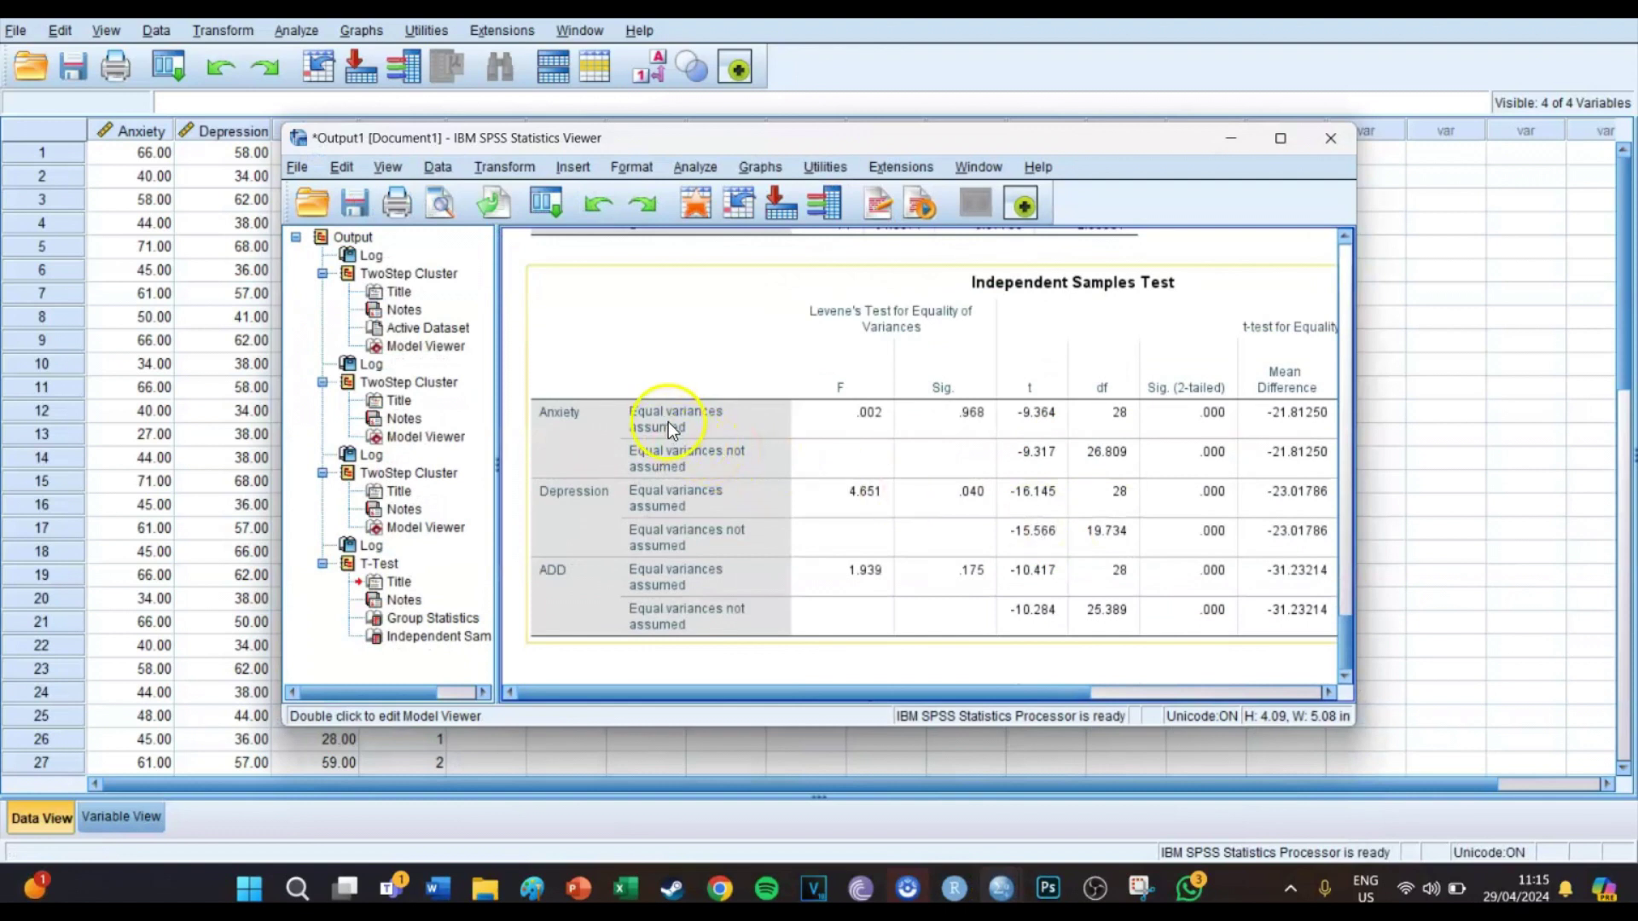